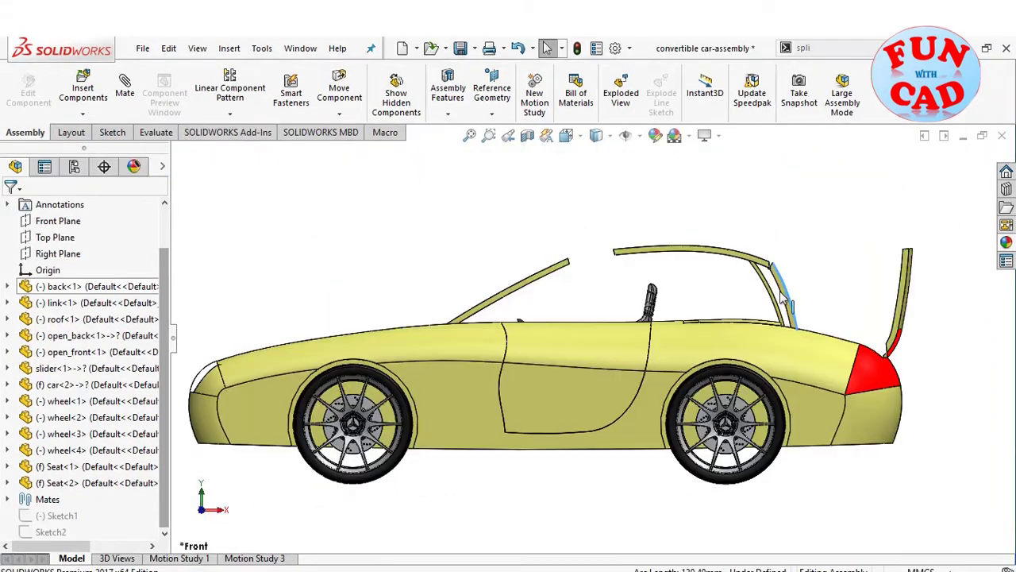
Move the convertible's rear roof link forward to close the roof, and swing the raised rear lid down toward the body
{"action": "left_click", "coordinate": [336, 62]}
{"action": "mouse_move", "coordinate": [745, 294]}
{"action": "left_mouse_down"}
{"action": "mouse_move", "coordinate": [840, 302]}
{"action": "mouse_move", "coordinate": [854, 347]}
{"action": "mouse_move", "coordinate": [811, 301]}
{"action": "mouse_move", "coordinate": [742, 282]}
{"action": "left_mouse_up"}
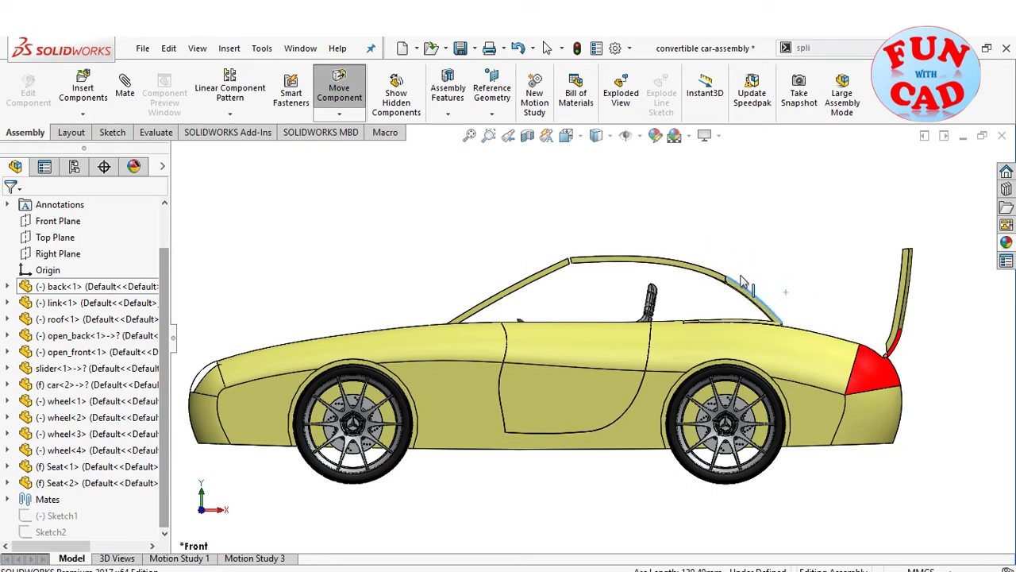
{"action": "key", "text": "Escape"}
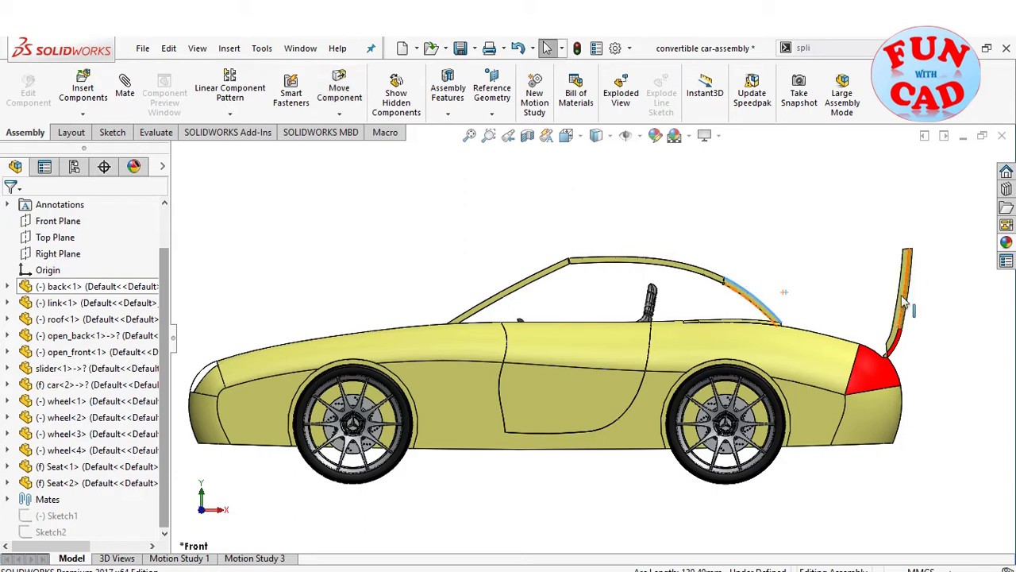
{"action": "left_click_drag", "start_coordinate": [903, 302], "coordinate": [818, 346]}
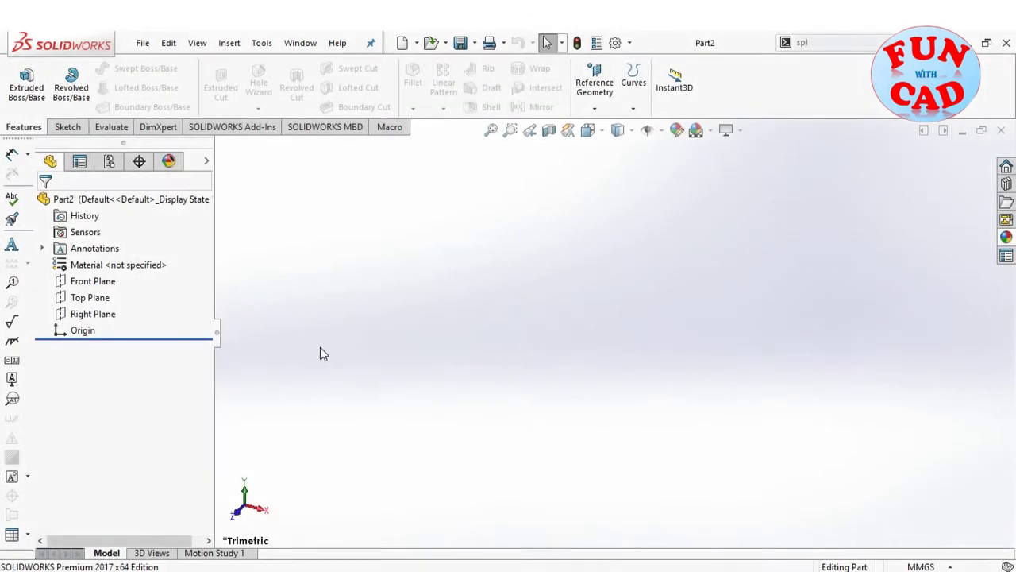
Start a sketch on the Front Plane and draw a short curved spline upward from the origin for the car's front end
{"action": "left_click", "coordinate": [123, 281]}
{"action": "left_click", "coordinate": [145, 259]}
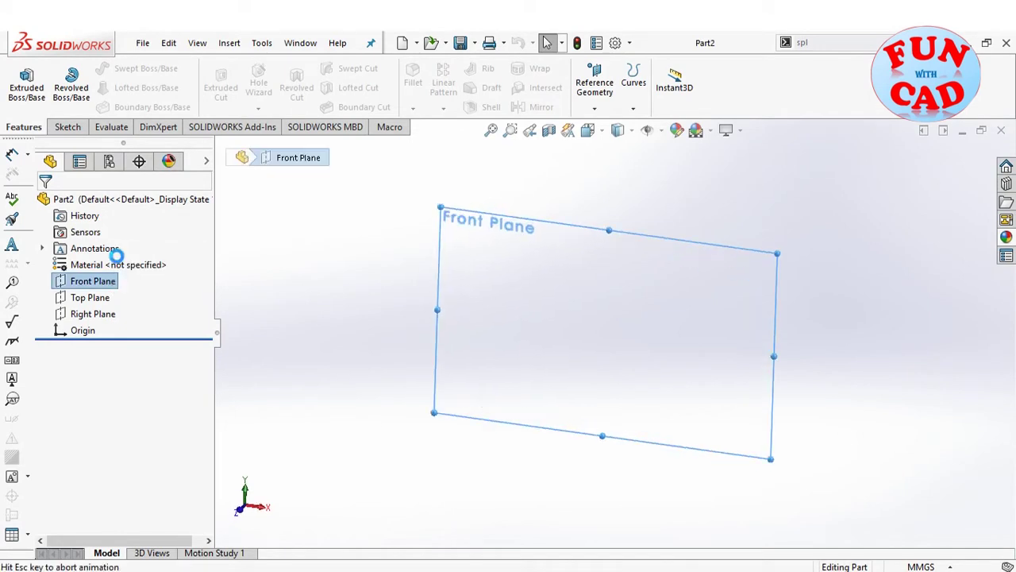
{"action": "left_click", "coordinate": [158, 70]}
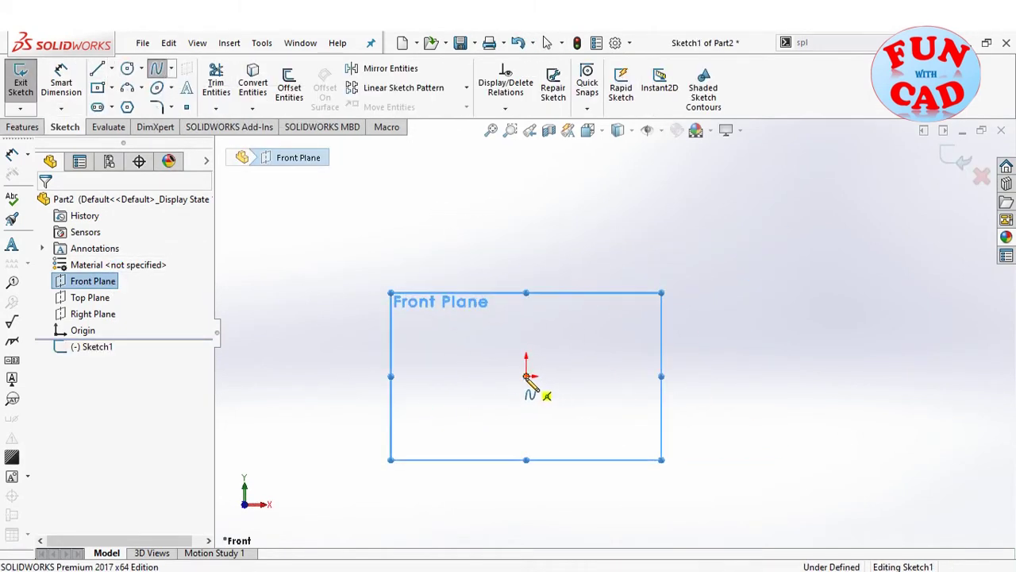
{"action": "left_click", "coordinate": [525, 376]}
{"action": "left_click", "coordinate": [526, 310]}
{"action": "key", "text": "Escape"}
{"action": "scroll", "coordinate": [627, 325], "scroll_direction": "up", "scroll_amount": 4}
{"action": "scroll", "coordinate": [770, 314], "scroll_direction": "down", "scroll_amount": 4}
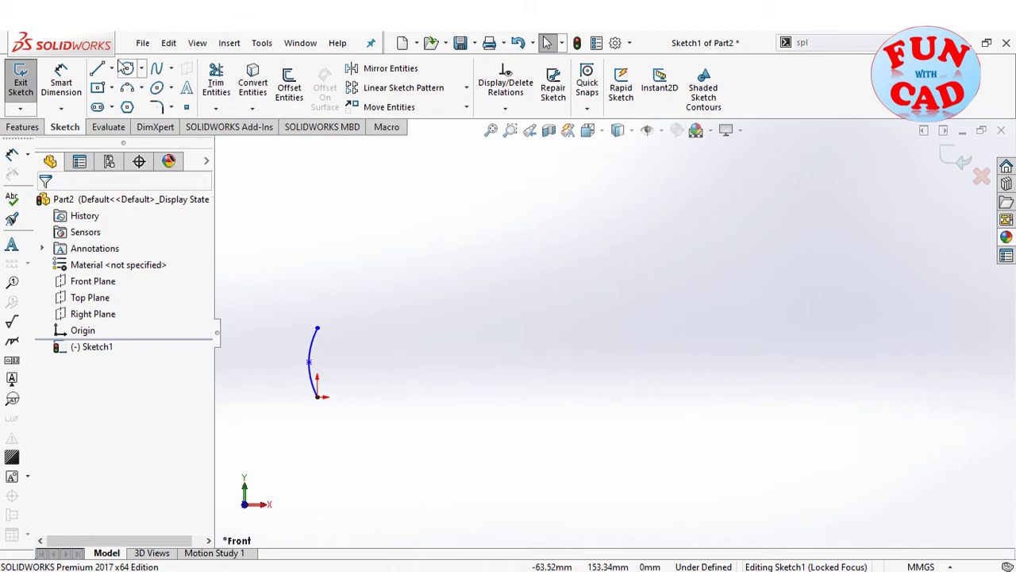
Draw the car's upper profile as a multi-point spline from the front curve's upper end to about X 405 mm, Y 56 mm
{"action": "left_click", "coordinate": [158, 69]}
{"action": "left_click", "coordinate": [318, 328]}
{"action": "left_click", "coordinate": [452, 301]}
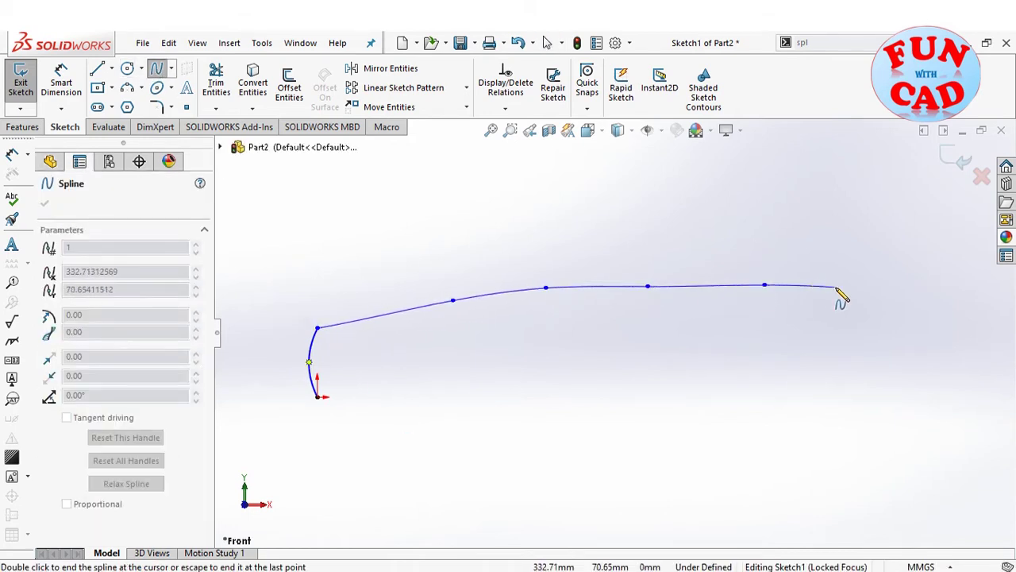
{"action": "scroll", "coordinate": [843, 300], "scroll_direction": "up", "scroll_amount": 1}
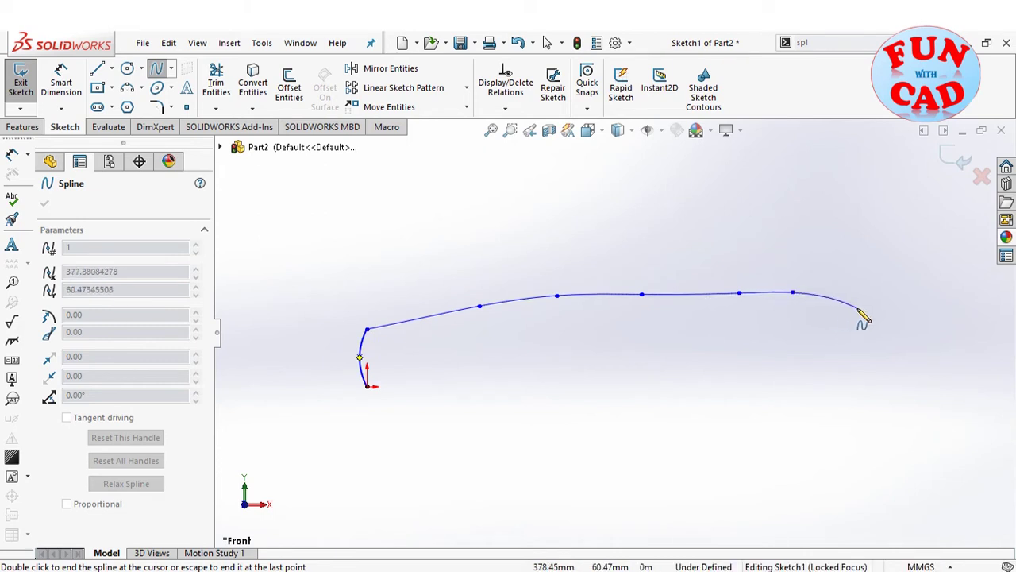
{"action": "double_click", "coordinate": [895, 316]}
{"action": "key", "text": "Escape"}
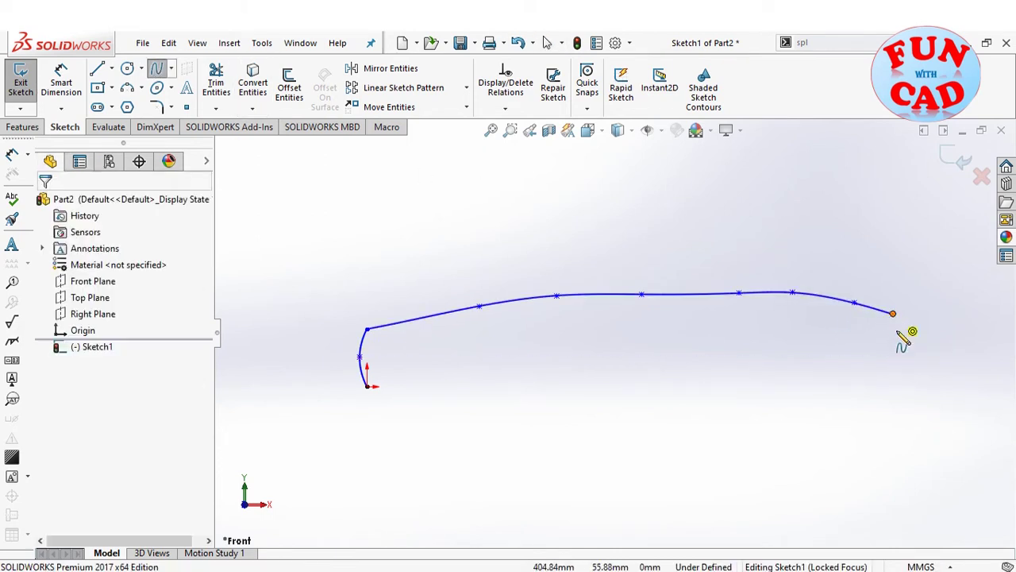
Close the car profile with a rear-end spline down to about X 409 mm and a bottom spline from the origin, and exit the sketch
{"action": "left_click", "coordinate": [893, 314]}
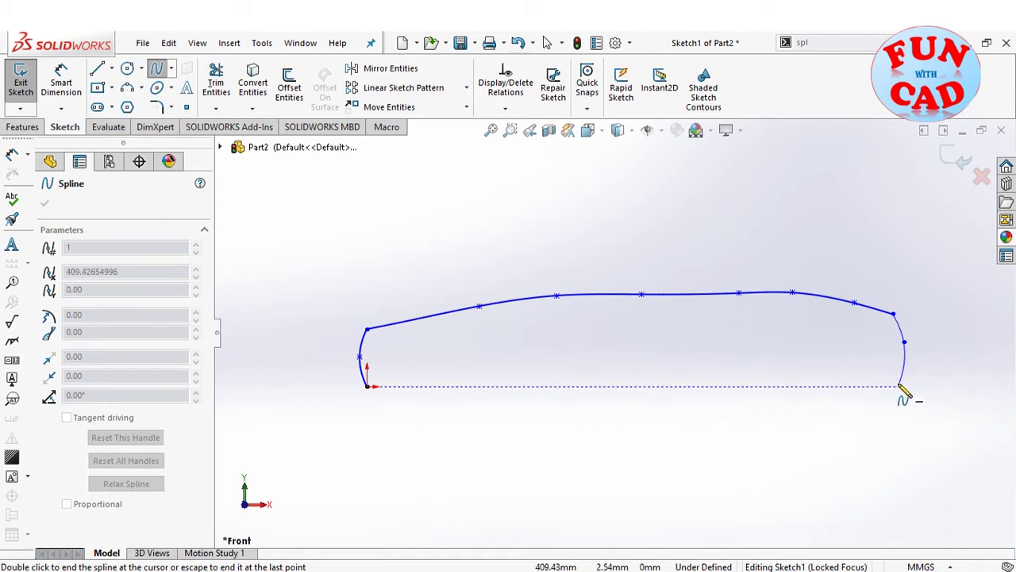
{"action": "double_click", "coordinate": [899, 387]}
{"action": "left_click", "coordinate": [366, 385]}
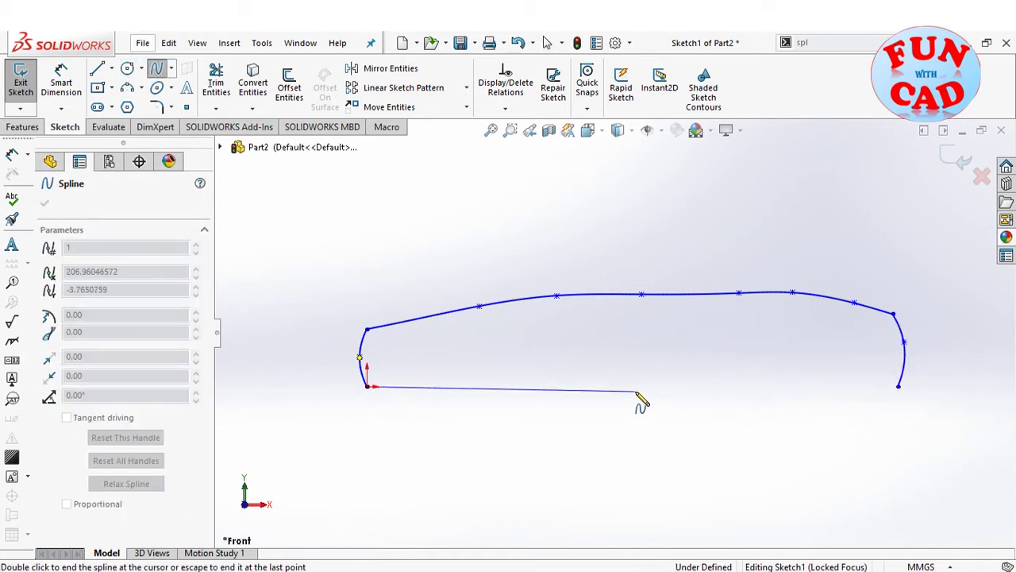
{"action": "double_click", "coordinate": [900, 387]}
{"action": "left_click", "coordinate": [21, 79]}
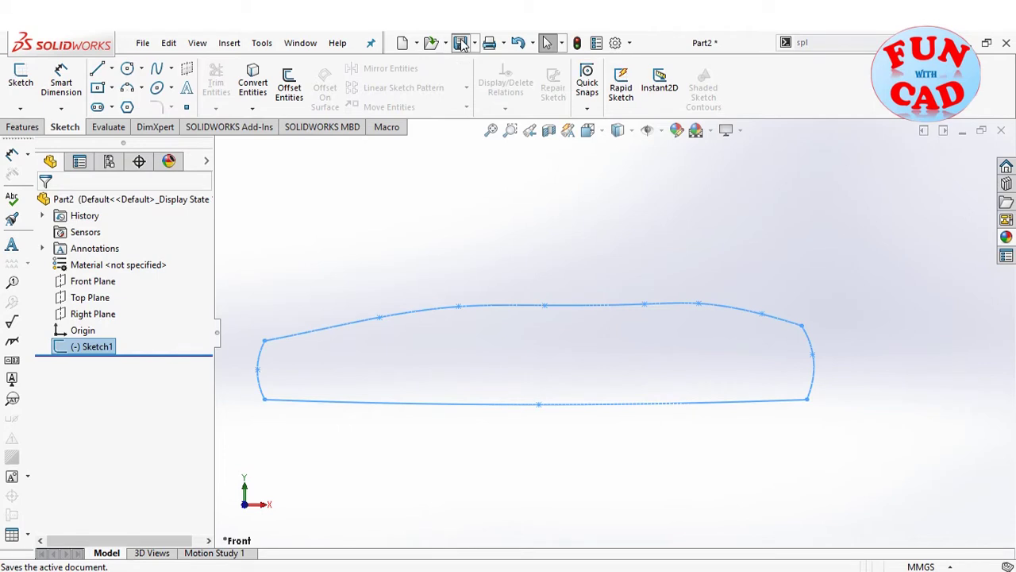
Save the part as masterfile in the Convertible car folder
{"action": "left_click", "coordinate": [461, 44]}
{"action": "type", "text": "masterfile"}
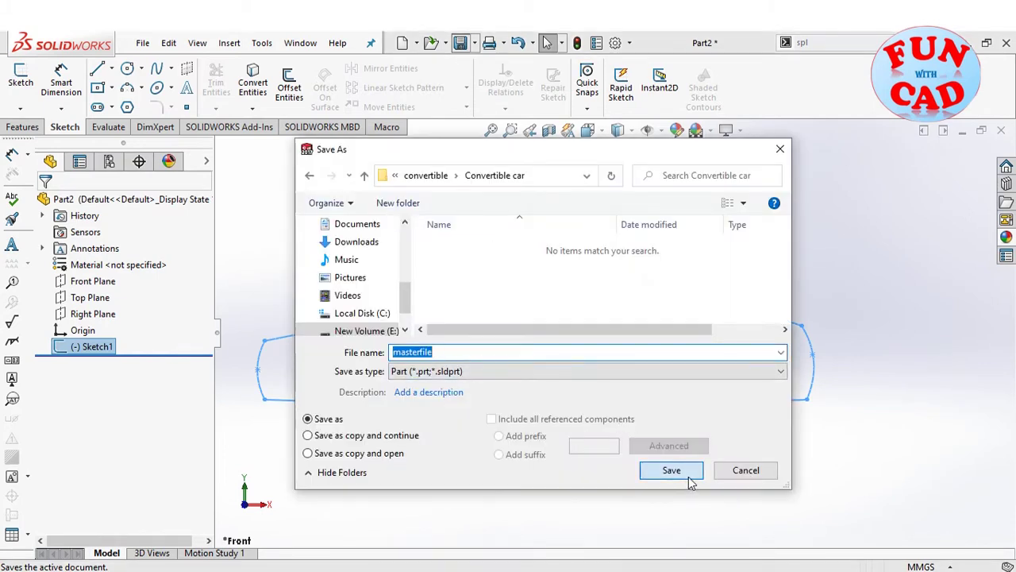
{"action": "left_click", "coordinate": [689, 480]}
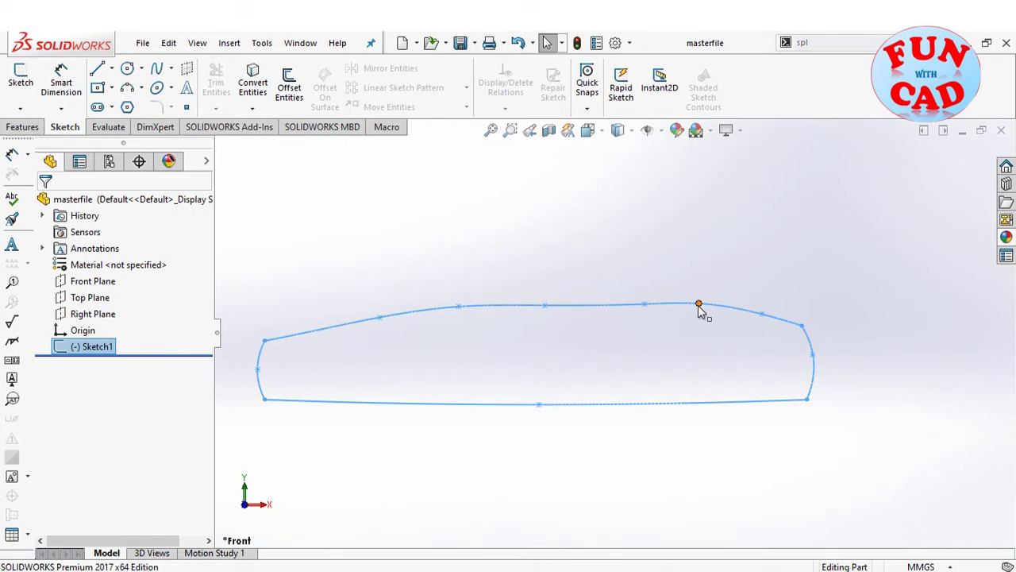
Extrude the closed car profile 500 mm with the Mid Plane end condition
{"action": "left_click", "coordinate": [22, 127]}
{"action": "left_click", "coordinate": [26, 80]}
{"action": "left_click", "coordinate": [132, 292]}
{"action": "left_click", "coordinate": [119, 338]}
{"action": "type", "text": "500"}
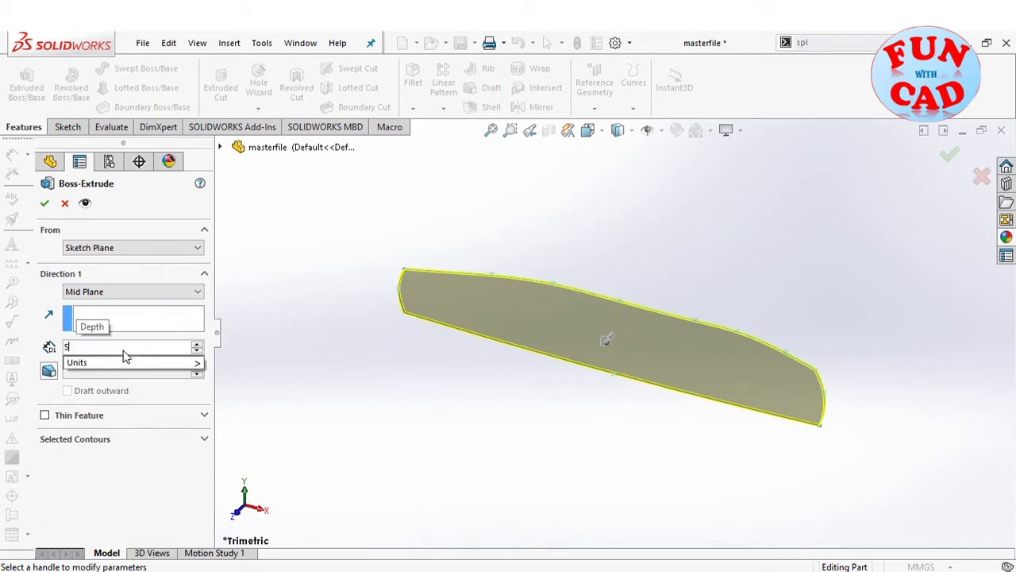
{"action": "key", "text": "Return"}
{"action": "middle_click_drag", "start_coordinate": [402, 367], "coordinate": [429, 453]}
{"action": "middle_click_drag", "start_coordinate": [425, 387], "coordinate": [381, 350]}
{"action": "left_click", "coordinate": [45, 203]}
Fillet the body's rear upper transverse edge with a 100 mm radius
{"action": "left_click", "coordinate": [246, 492]}
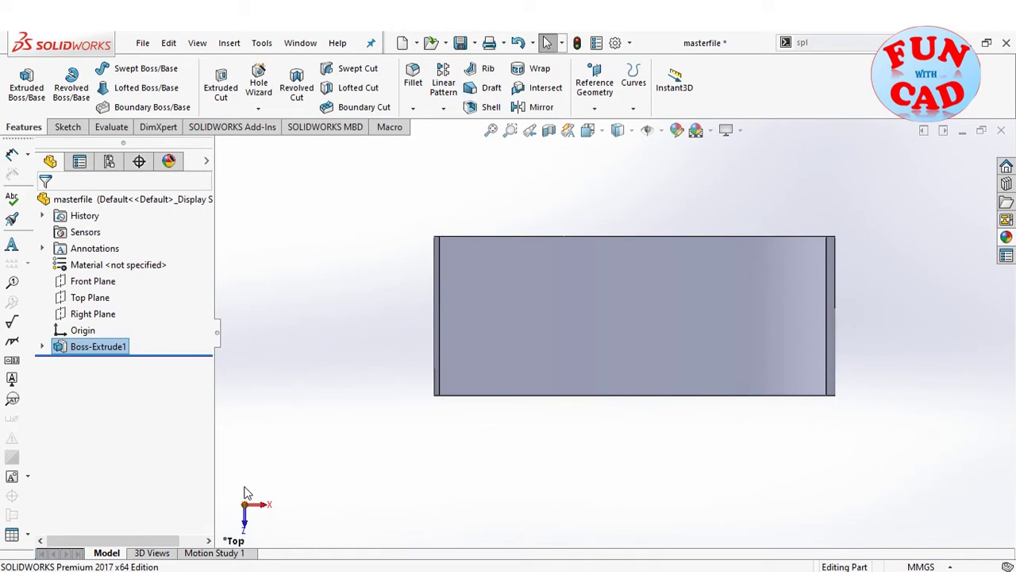
{"action": "left_click", "coordinate": [242, 525]}
{"action": "scroll", "coordinate": [727, 205], "scroll_direction": "down", "scroll_amount": 2}
{"action": "middle_click_drag", "start_coordinate": [683, 246], "coordinate": [548, 333]}
{"action": "left_click", "coordinate": [413, 75]}
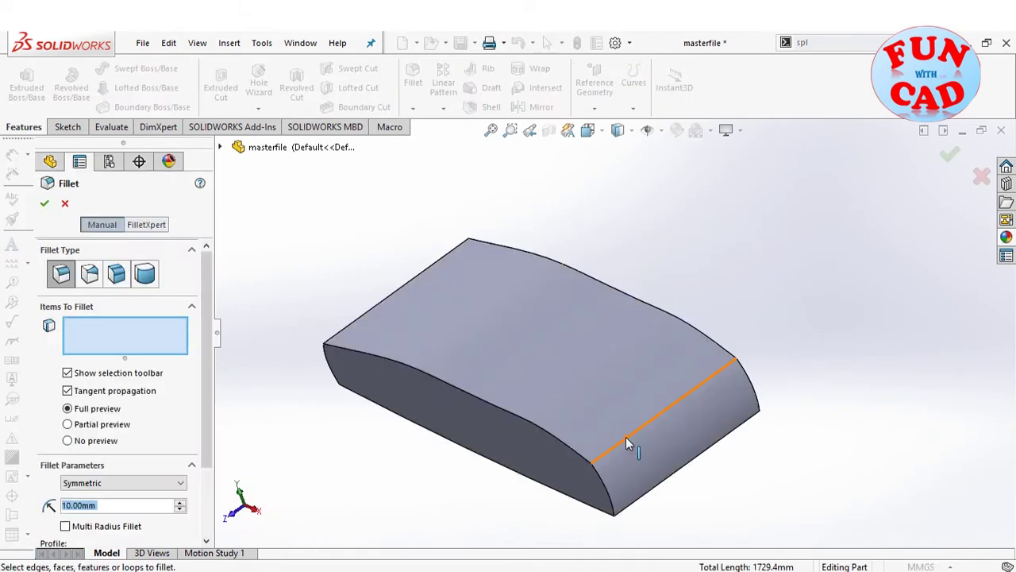
{"action": "left_click", "coordinate": [627, 438]}
{"action": "type", "text": "100"}
{"action": "left_click", "coordinate": [325, 462]}
{"action": "middle_click_drag", "start_coordinate": [325, 462], "coordinate": [487, 386]}
{"action": "left_click", "coordinate": [45, 204]}
Try a variable size fillet along one upper side edge, with radii of 100 mm at the rear and 20 mm at the front
{"action": "scroll", "coordinate": [665, 383], "scroll_direction": "down", "scroll_amount": 2}
{"action": "left_click", "coordinate": [413, 74]}
{"action": "left_click", "coordinate": [622, 361]}
{"action": "scroll", "coordinate": [615, 349], "scroll_direction": "up", "scroll_amount": 2}
{"action": "middle_click_drag", "start_coordinate": [533, 436], "coordinate": [560, 484]}
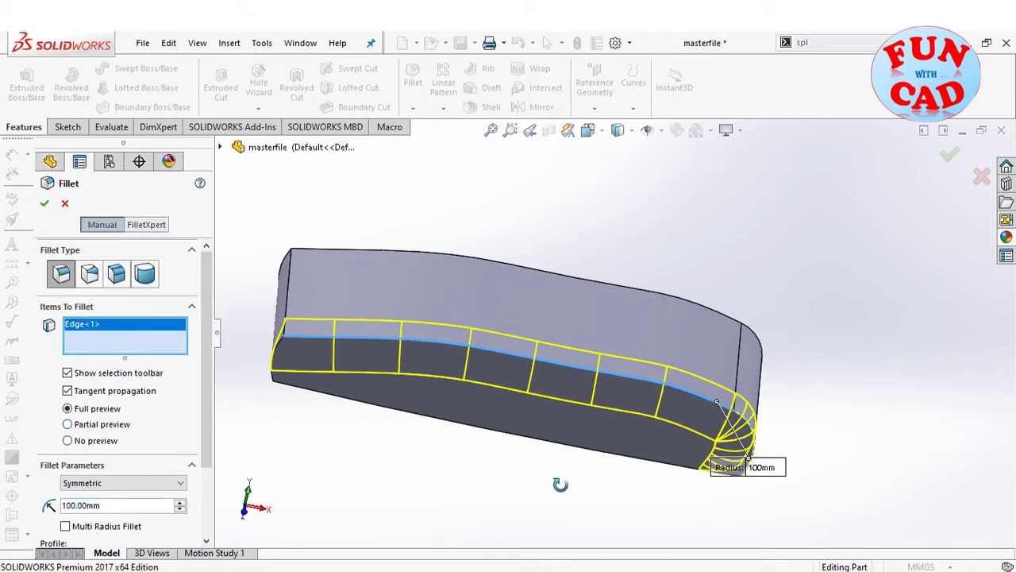
{"action": "left_click", "coordinate": [90, 274]}
{"action": "left_click", "coordinate": [704, 433]}
{"action": "type", "text": "100"}
{"action": "left_click", "coordinate": [349, 358]}
{"action": "type", "text": "20"}
{"action": "left_click", "coordinate": [393, 436]}
{"action": "left_click", "coordinate": [949, 157]}
{"action": "middle_click_drag", "start_coordinate": [826, 460], "coordinate": [734, 444]}
{"action": "key", "text": "ctrl+z"}
Fillet the body's front upper transverse edge with a constant 50 mm radius
{"action": "left_click", "coordinate": [412, 74]}
{"action": "left_click", "coordinate": [283, 294]}
{"action": "left_click", "coordinate": [61, 274]}
{"action": "left_click", "coordinate": [248, 516]}
{"action": "type", "text": "50"}
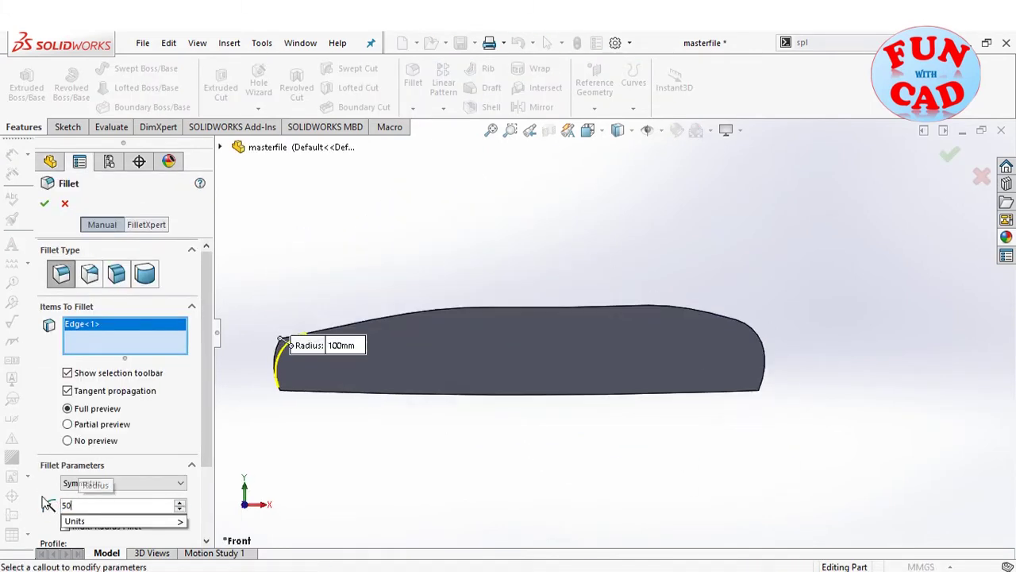
{"action": "key", "text": "Return"}
{"action": "middle_click_drag", "start_coordinate": [247, 520], "coordinate": [476, 318]}
{"action": "key", "text": "Return"}
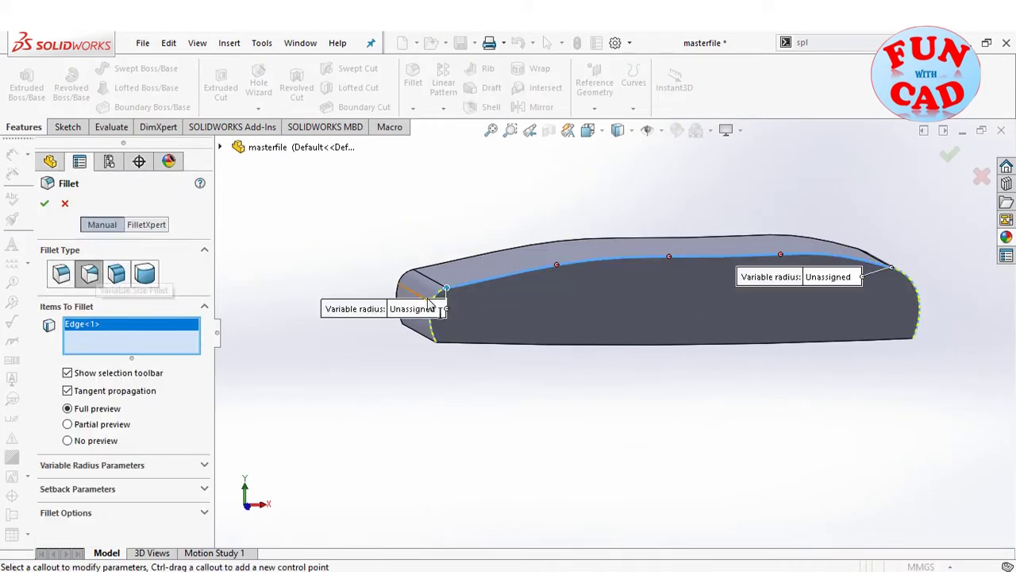
Set variable fillet radii of 50 mm at the front and 100 mm at the rear for the near upper side edge
{"action": "left_click", "coordinate": [423, 308]}
{"action": "type", "text": "50"}
{"action": "left_click", "coordinate": [846, 278]}
{"action": "type", "text": "100"}
{"action": "middle_click_drag", "start_coordinate": [744, 438], "coordinate": [802, 460]}
Add the opposite upper side edge to the variable fillet with radii of 50 mm front and 100 mm rear, and complete it
{"action": "left_click", "coordinate": [494, 257]}
{"action": "left_click", "coordinate": [413, 305]}
{"action": "type", "text": "50"}
{"action": "left_click", "coordinate": [692, 219]}
{"action": "type", "text": "100"}
{"action": "key", "text": "Return"}
{"action": "mouse_move", "coordinate": [739, 381]}
{"action": "middle_mouse_down"}
{"action": "mouse_move", "coordinate": [834, 349]}
{"action": "mouse_move", "coordinate": [873, 375]}
{"action": "mouse_move", "coordinate": [739, 394]}
{"action": "middle_mouse_up"}
{"action": "left_click", "coordinate": [949, 155]}
{"action": "key", "text": "ctrl+5"}
{"action": "middle_click_drag", "start_coordinate": [695, 479], "coordinate": [691, 470]}
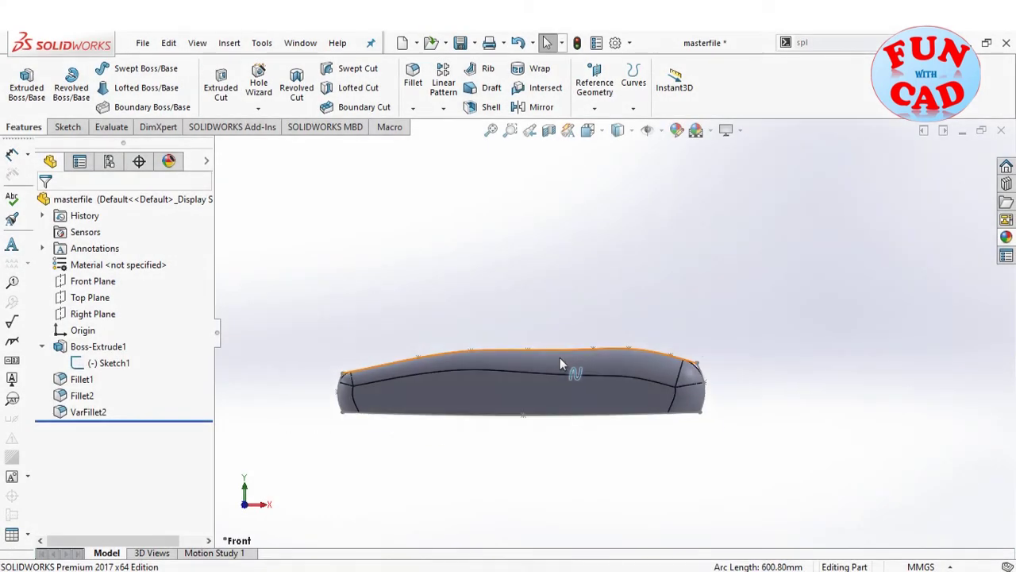
On a new Front Plane sketch, draw the windshield spline from the body's top edge up to about X 661 mm, Y 326 mm
{"action": "left_click", "coordinate": [93, 281]}
{"action": "left_click", "coordinate": [108, 265]}
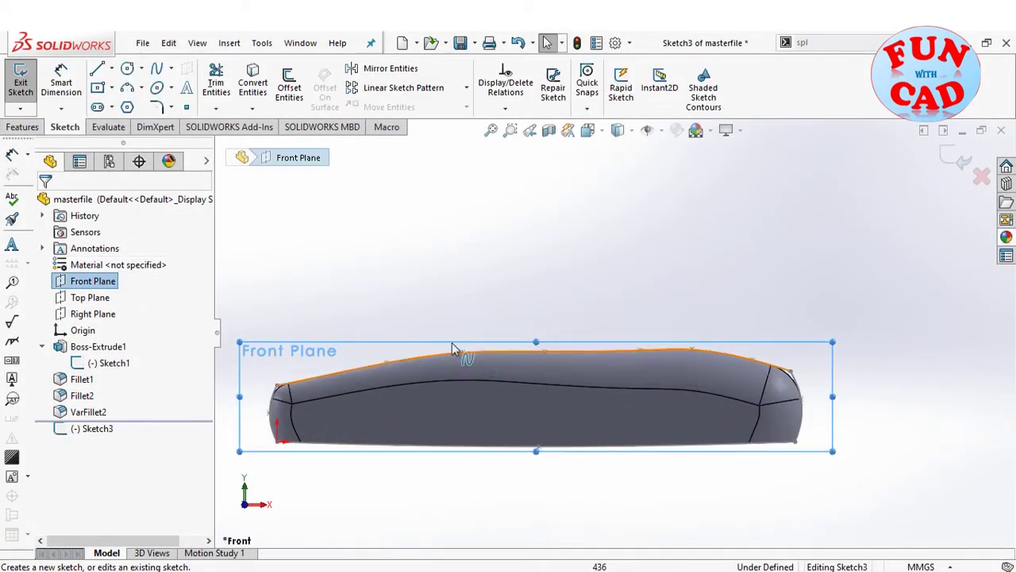
{"action": "left_click", "coordinate": [157, 69]}
{"action": "left_click", "coordinate": [463, 350]}
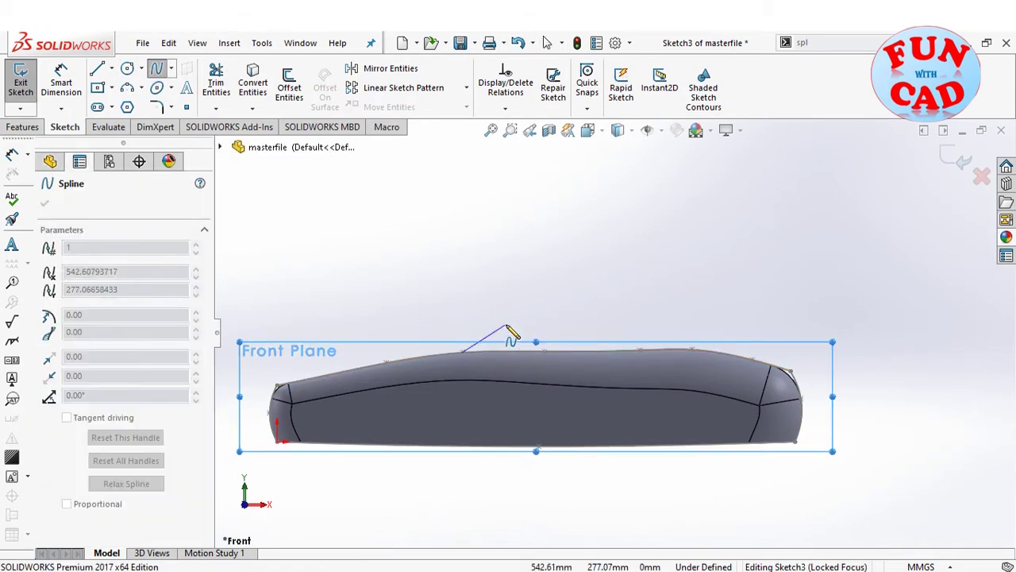
{"action": "left_click", "coordinate": [512, 325]}
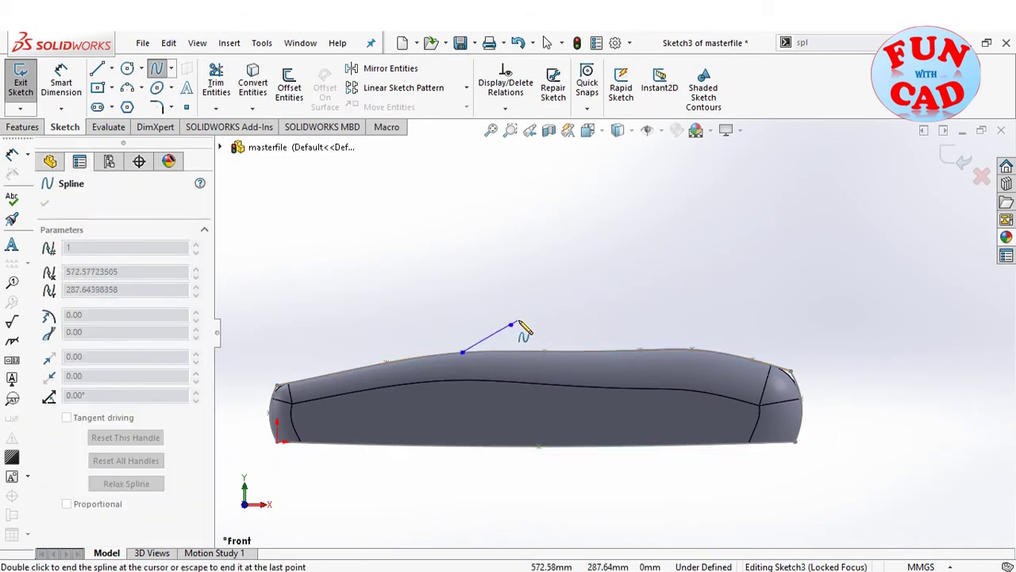
{"action": "double_click", "coordinate": [553, 304]}
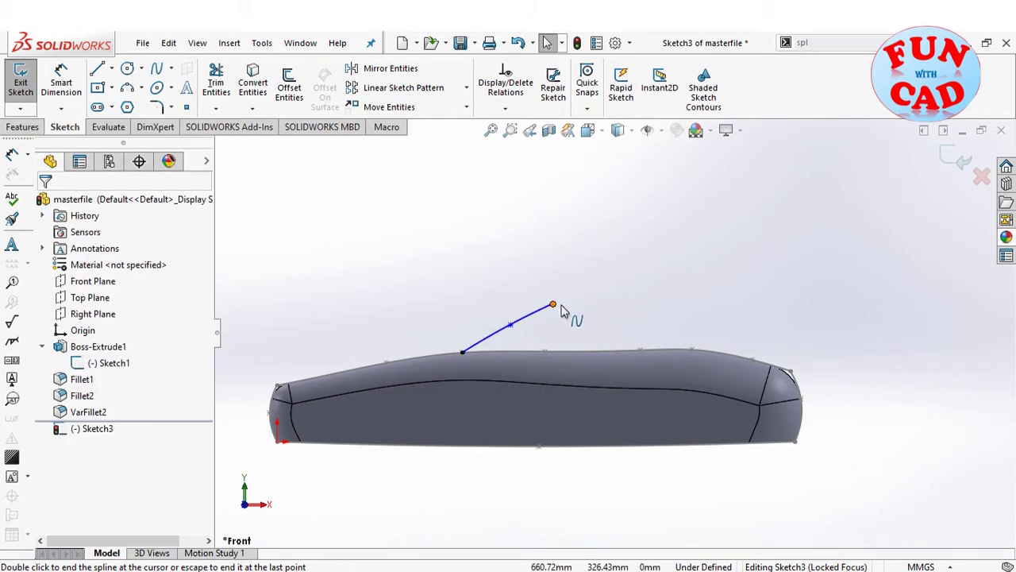
Draw the roof spline from the windshield's upper end, arching back down to the rear of the body's top edge
{"action": "left_click", "coordinate": [553, 304]}
{"action": "left_click", "coordinate": [635, 304]}
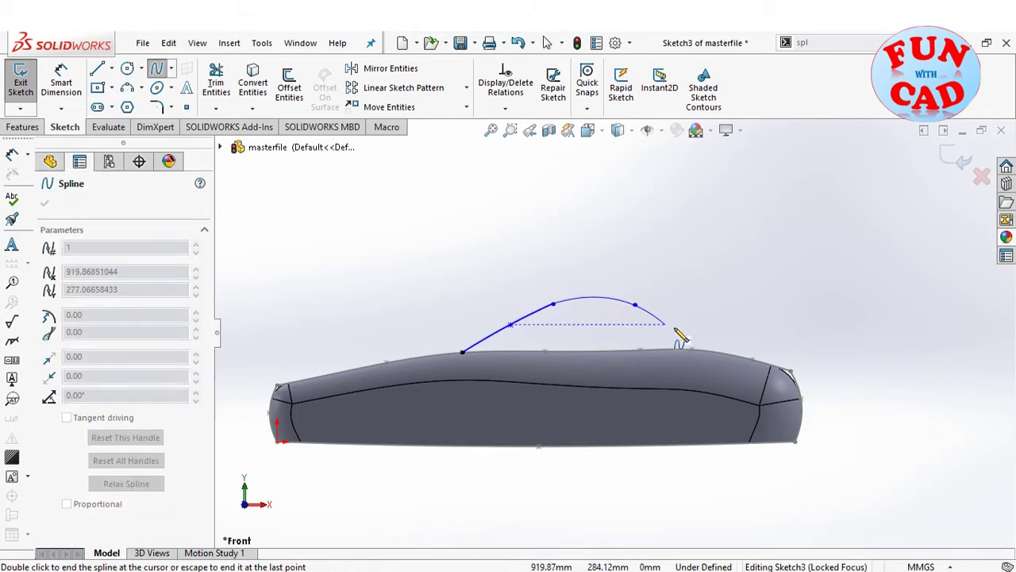
{"action": "double_click", "coordinate": [712, 352]}
Refine the roof curve by shifting its intermediate point and adjusting the tangent at its windshield end, and exit the sketch
{"action": "scroll", "coordinate": [701, 311], "scroll_direction": "down", "scroll_amount": 2}
{"action": "left_click_drag", "start_coordinate": [608, 305], "coordinate": [614, 306]}
{"action": "left_click", "coordinate": [610, 331]}
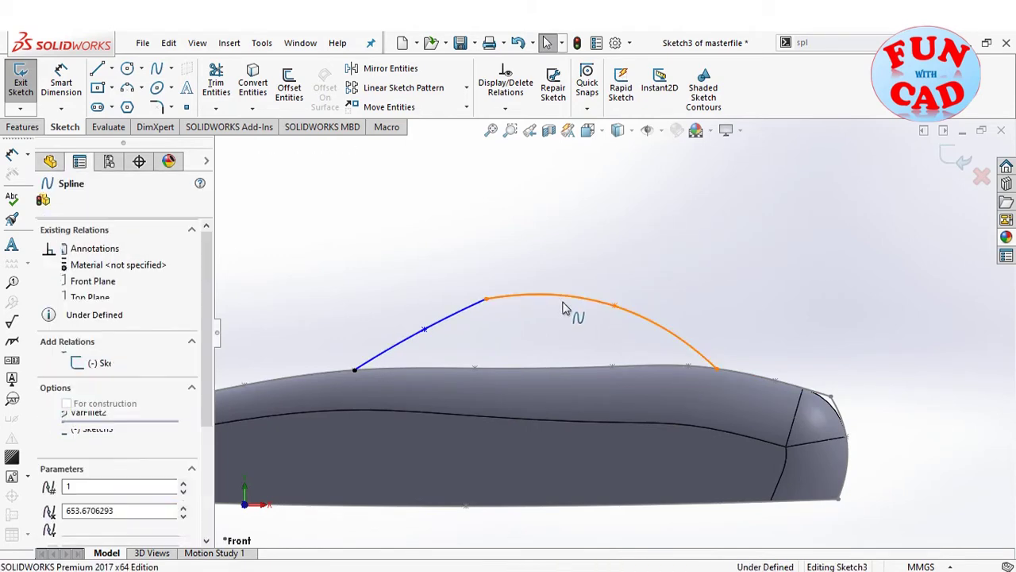
{"action": "left_click", "coordinate": [561, 298]}
{"action": "scroll", "coordinate": [517, 296], "scroll_direction": "down", "scroll_amount": 2}
{"action": "left_click_drag", "start_coordinate": [511, 296], "coordinate": [514, 300]}
{"action": "left_click", "coordinate": [587, 258]}
{"action": "scroll", "coordinate": [619, 254], "scroll_direction": "up", "scroll_amount": 3}
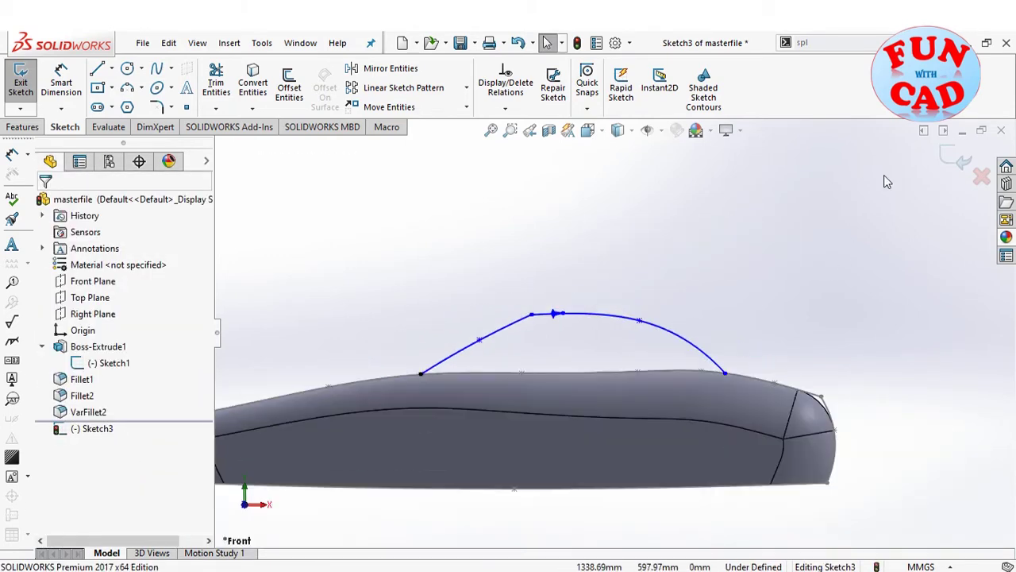
{"action": "left_click", "coordinate": [945, 159]}
{"action": "scroll", "coordinate": [746, 207], "scroll_direction": "up", "scroll_amount": 1}
Extrude the windshield and roof sketch as a 10 mm one-direction thin feature, Mid Plane 500 mm, with Merge result off
{"action": "left_click", "coordinate": [39, 93]}
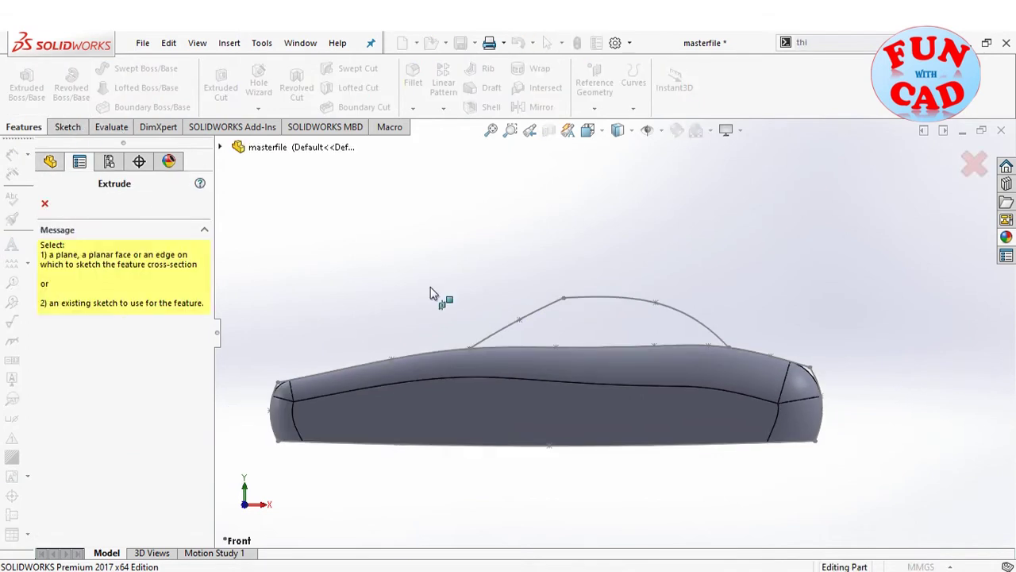
{"action": "left_click", "coordinate": [529, 321]}
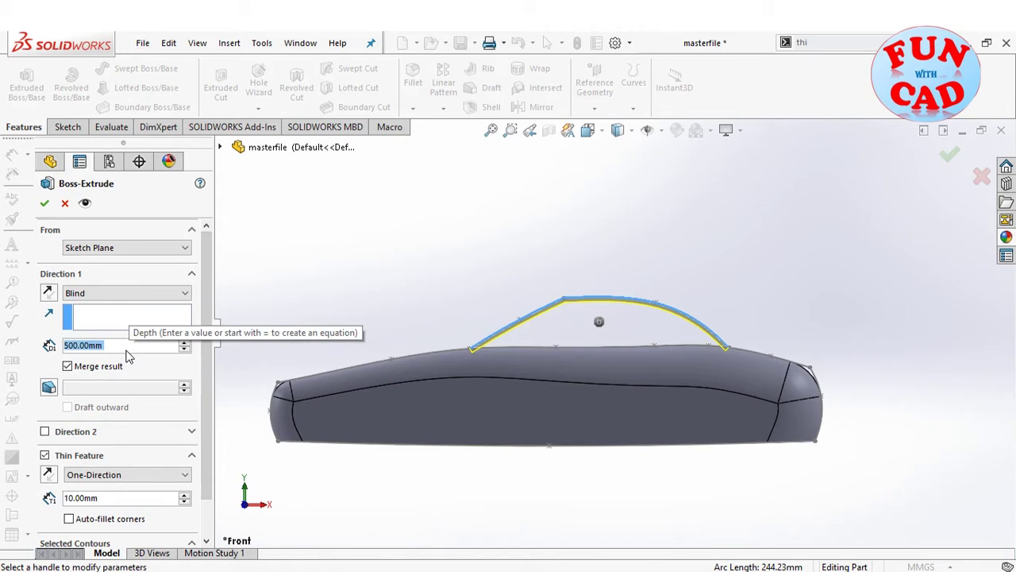
{"action": "left_click", "coordinate": [159, 293]}
{"action": "left_click", "coordinate": [119, 374]}
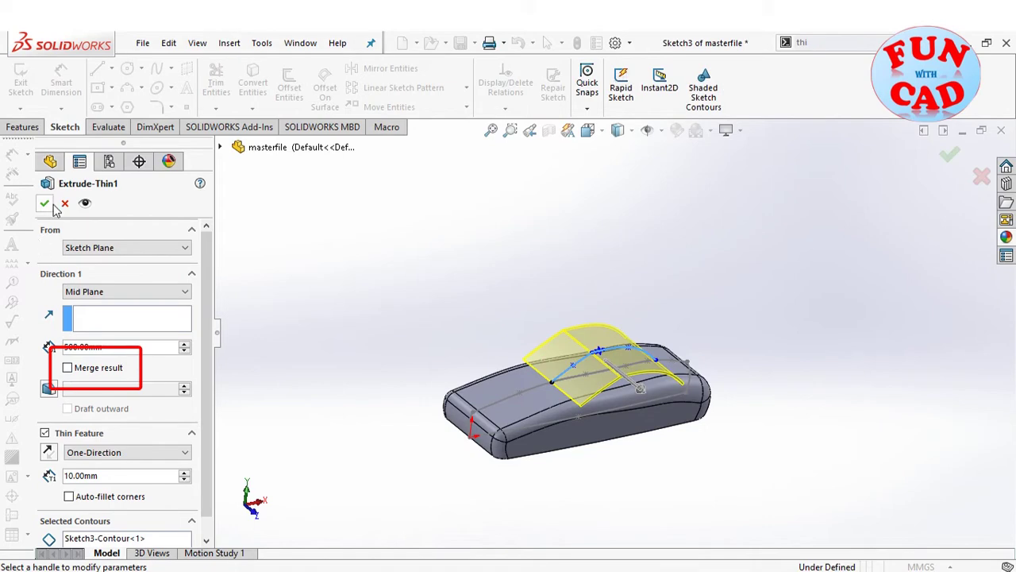
{"action": "left_click", "coordinate": [45, 204]}
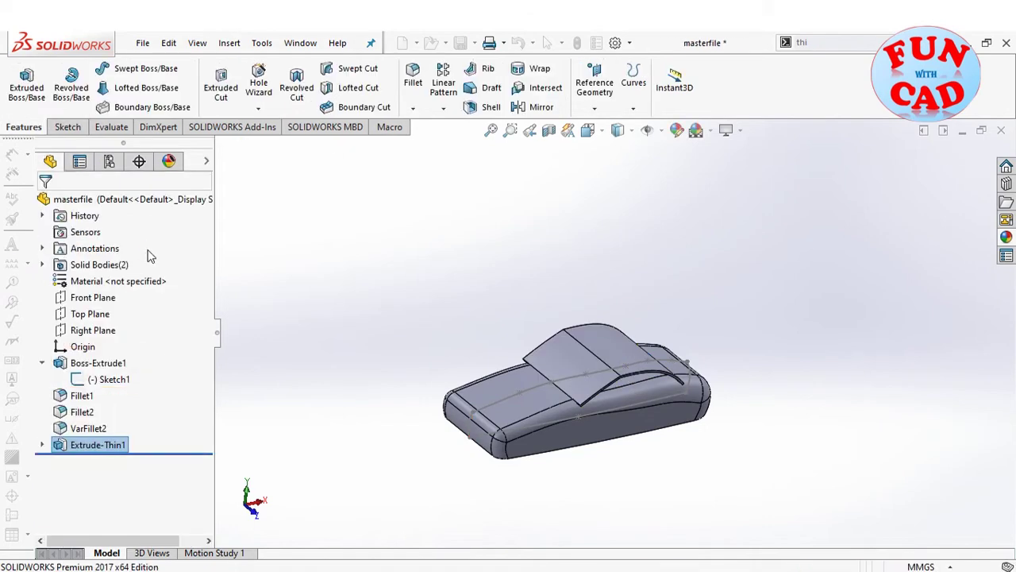
Start a sketch on the Top Plane and convert the body's two long fillet edges into sketch entities
{"action": "left_click", "coordinate": [106, 313]}
{"action": "left_click", "coordinate": [122, 301]}
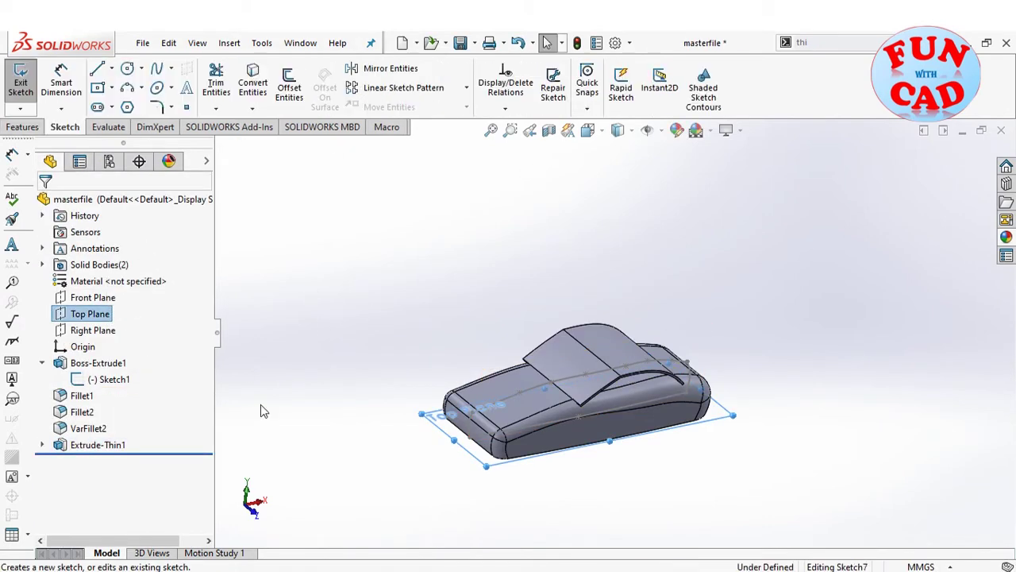
{"action": "left_click", "coordinate": [253, 80]}
{"action": "left_click", "coordinate": [523, 347]}
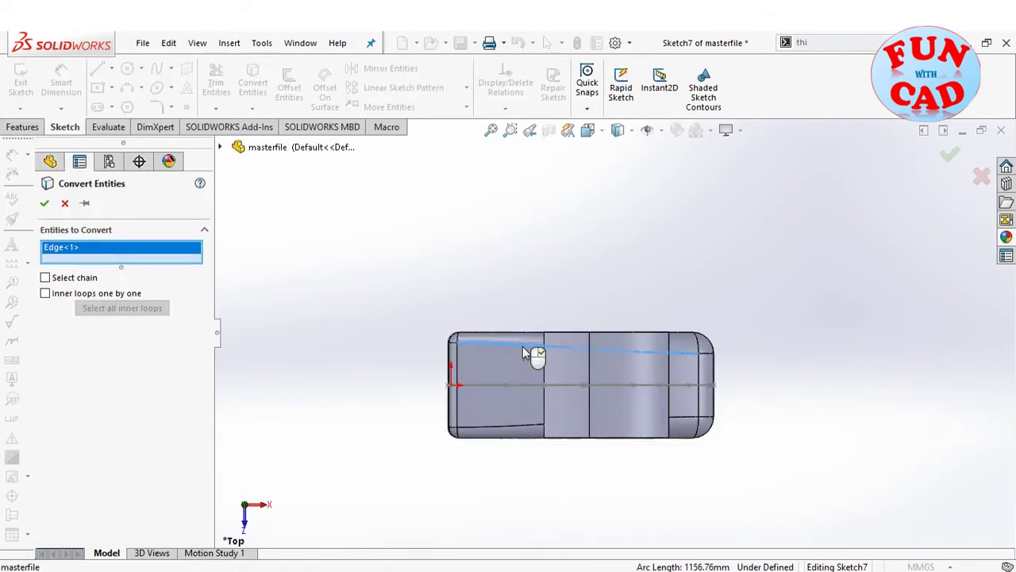
{"action": "left_click", "coordinate": [539, 429]}
{"action": "left_click", "coordinate": [44, 203]}
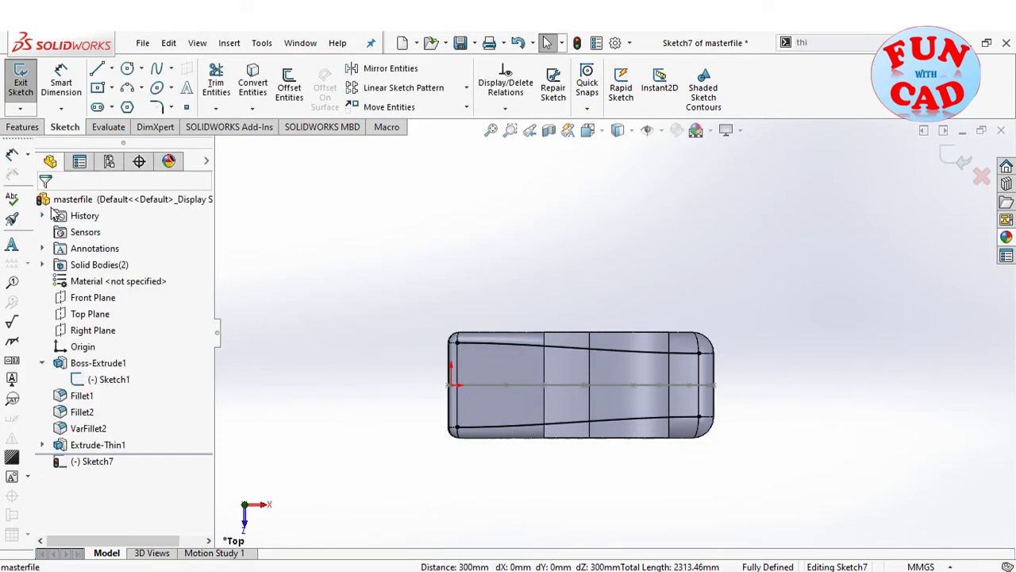
Exit the sketch and extrude the two converted edge curves upward as surfaces, Blind 500 mm
{"action": "left_click", "coordinate": [953, 161]}
{"action": "middle_click_drag", "start_coordinate": [675, 357], "coordinate": [697, 274]}
{"action": "left_click", "coordinate": [229, 43]}
{"action": "mouse_move", "coordinate": [340, 197]}
{"action": "left_click", "coordinate": [418, 197]}
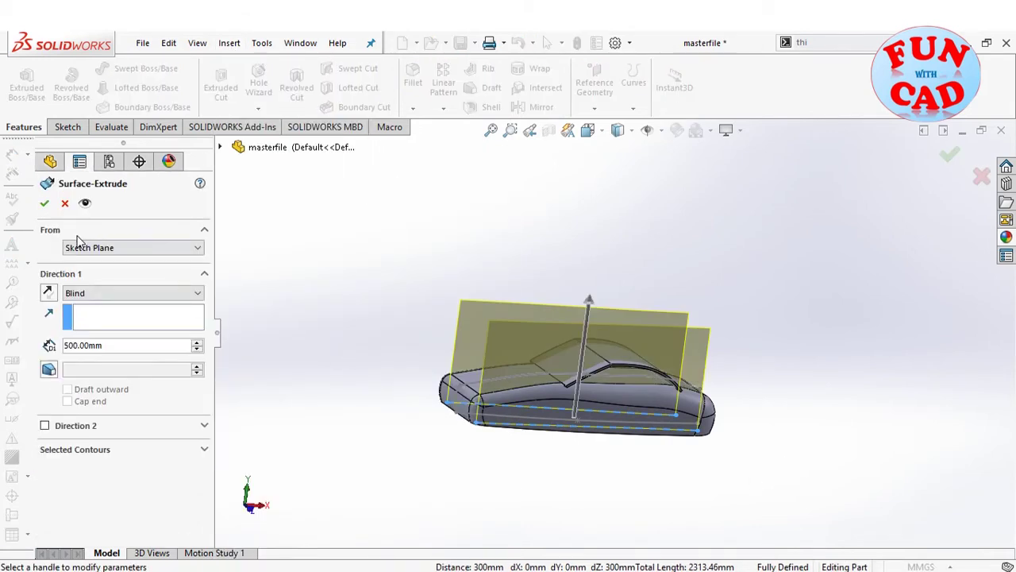
{"action": "left_click", "coordinate": [43, 205]}
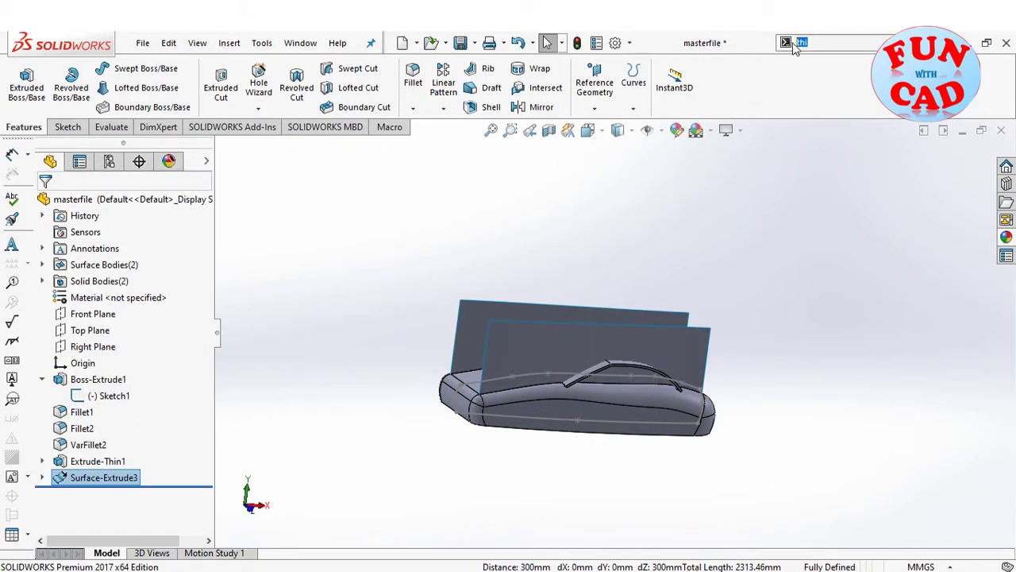
Start a Split of the windshield and roof body, using the two extruded side surfaces as trim tools, and cut the bodies
{"action": "type", "text": "spl"}
{"action": "key", "text": "Return"}
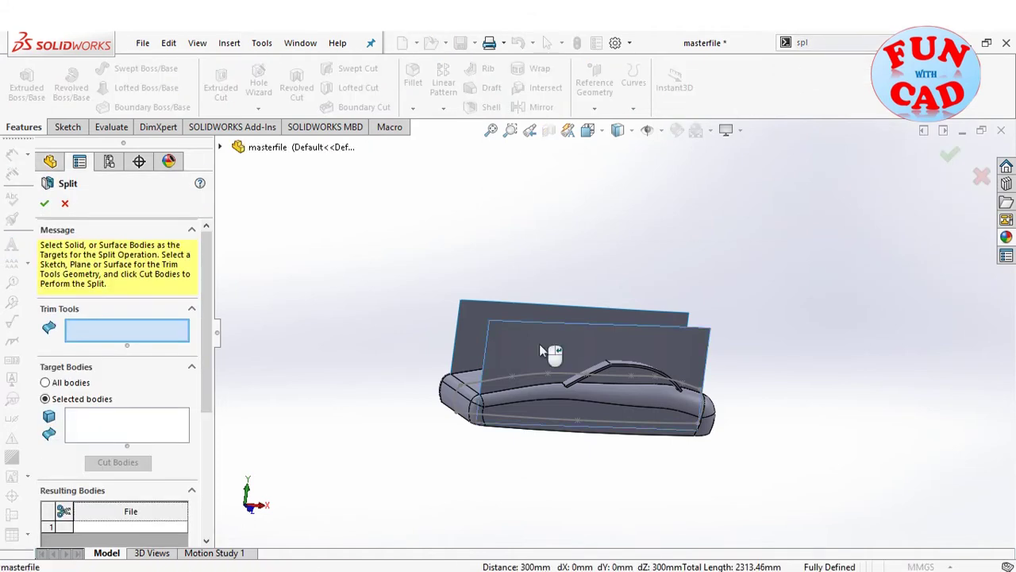
{"action": "left_click", "coordinate": [539, 346]}
{"action": "left_click", "coordinate": [103, 441]}
{"action": "middle_click_drag", "start_coordinate": [445, 476], "coordinate": [505, 486]}
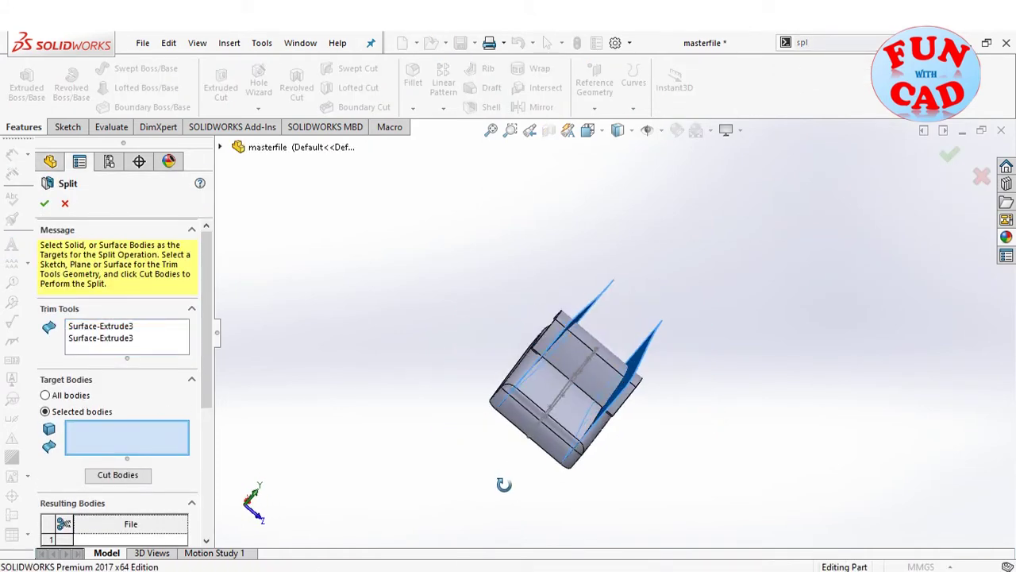
{"action": "left_click", "coordinate": [578, 367]}
{"action": "middle_click_drag", "start_coordinate": [578, 367], "coordinate": [556, 381]}
{"action": "left_click", "coordinate": [133, 474]}
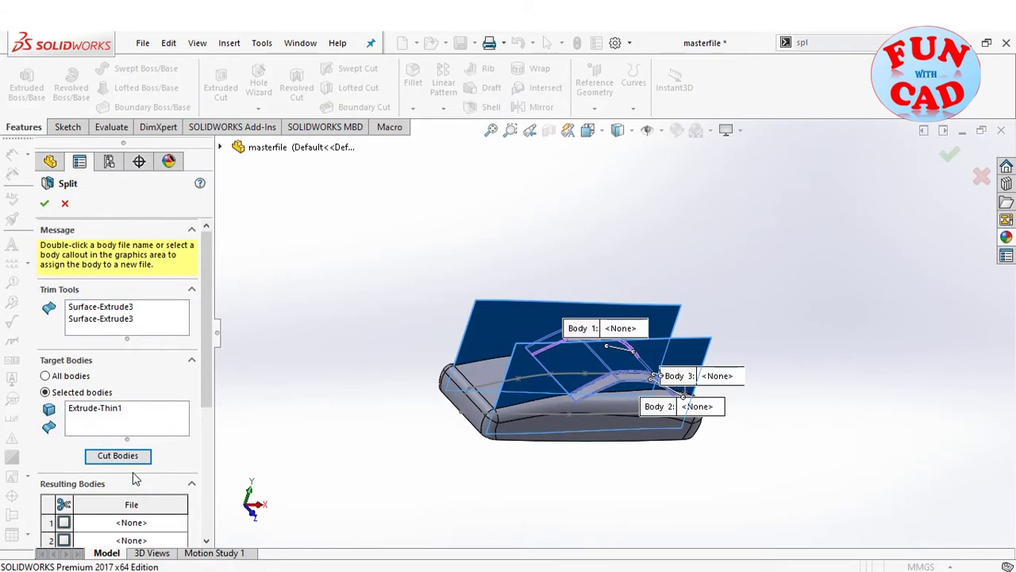
Mark only the middle body (Body 3) among the split results, enable Consume cut bodies and finish the split
{"action": "middle_click_drag", "start_coordinate": [524, 483], "coordinate": [573, 511]}
{"action": "left_click_drag", "start_coordinate": [207, 402], "coordinate": [208, 442]}
{"action": "left_click", "coordinate": [579, 375]}
{"action": "scroll", "coordinate": [236, 400], "scroll_direction": "down", "scroll_amount": 2}
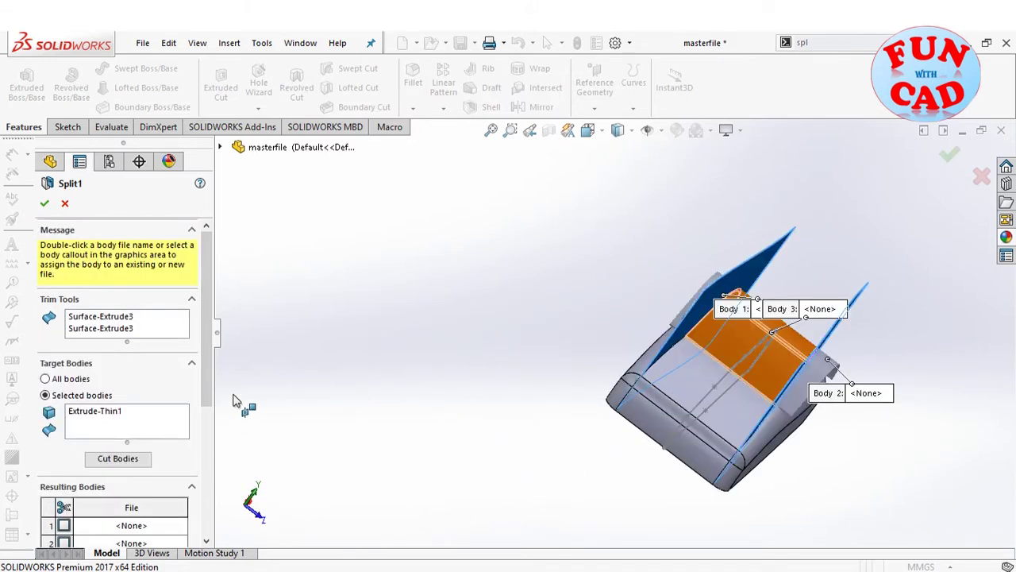
{"action": "left_click_drag", "start_coordinate": [209, 379], "coordinate": [211, 510]}
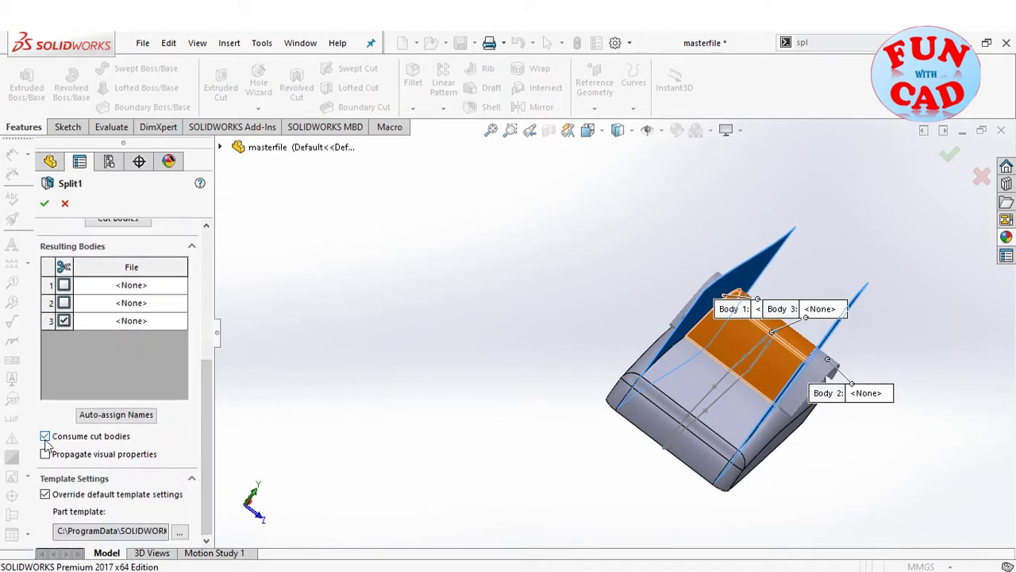
{"action": "left_click", "coordinate": [44, 204]}
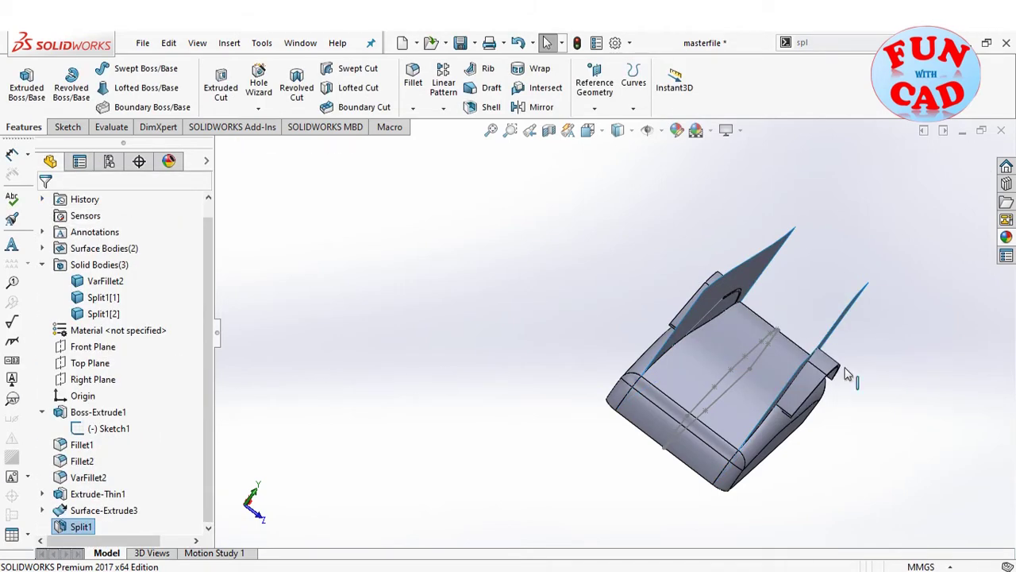
Edit the split to mark the two outer side bodies instead of the middle roof body, keeping Consume cut bodies on
{"action": "scroll", "coordinate": [847, 374], "scroll_direction": "down", "scroll_amount": 3}
{"action": "scroll", "coordinate": [828, 405], "scroll_direction": "up", "scroll_amount": 2}
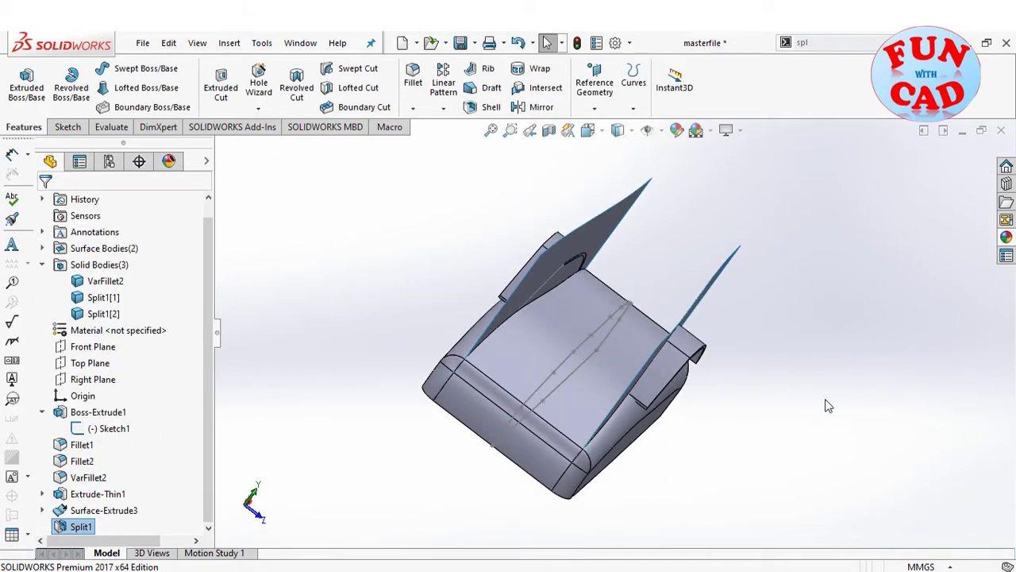
{"action": "right_click", "coordinate": [70, 527]}
{"action": "left_click", "coordinate": [77, 248]}
{"action": "scroll", "coordinate": [201, 384], "scroll_direction": "down", "scroll_amount": 3}
{"action": "left_click", "coordinate": [64, 389]}
{"action": "left_click", "coordinate": [64, 408]}
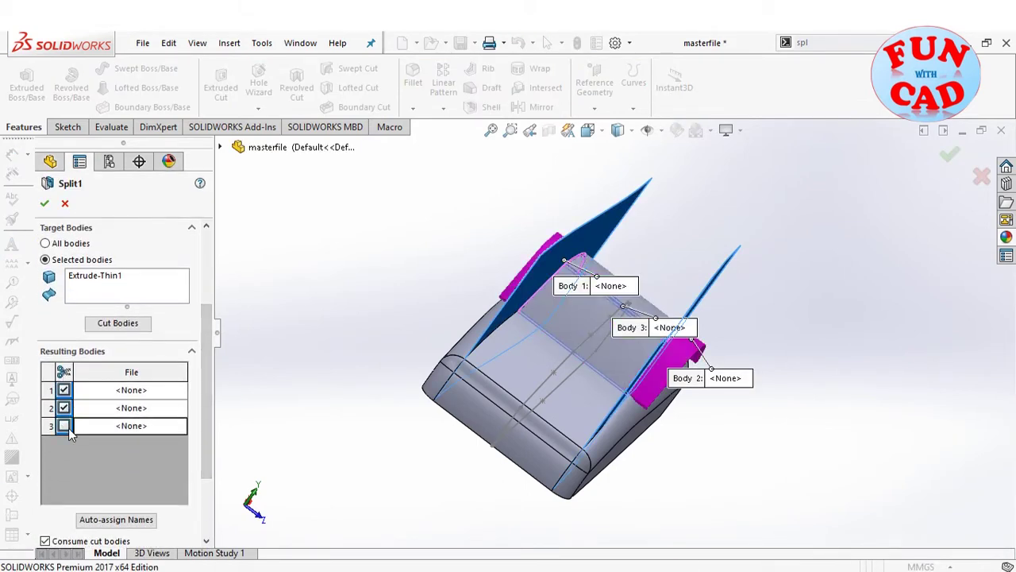
{"action": "scroll", "coordinate": [208, 431], "scroll_direction": "down", "scroll_amount": 3}
{"action": "left_click", "coordinate": [44, 204]}
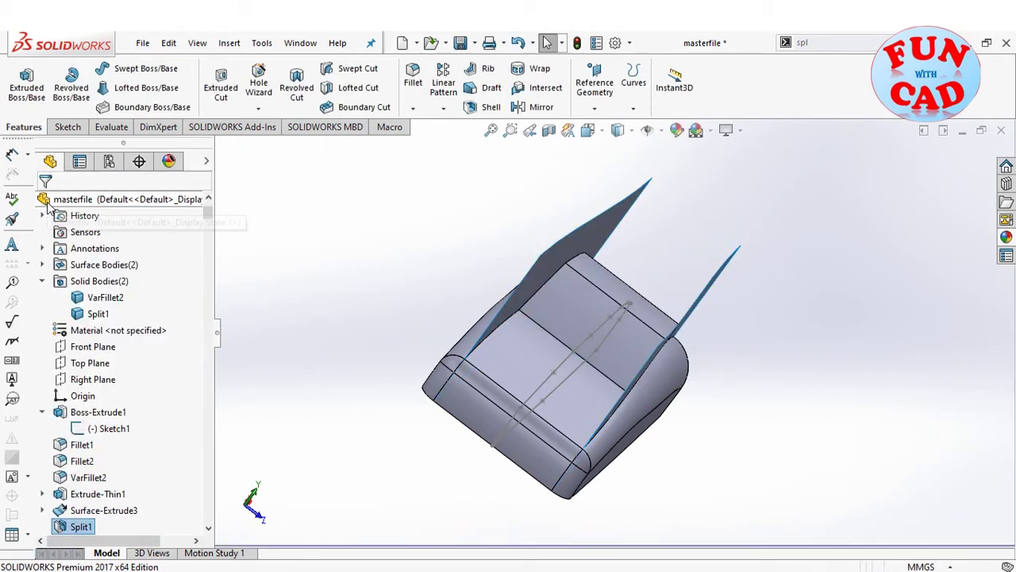
Hide the two upright trimming surfaces and view the car from the front plane
{"action": "left_click", "coordinate": [119, 512]}
{"action": "right_click", "coordinate": [121, 512]}
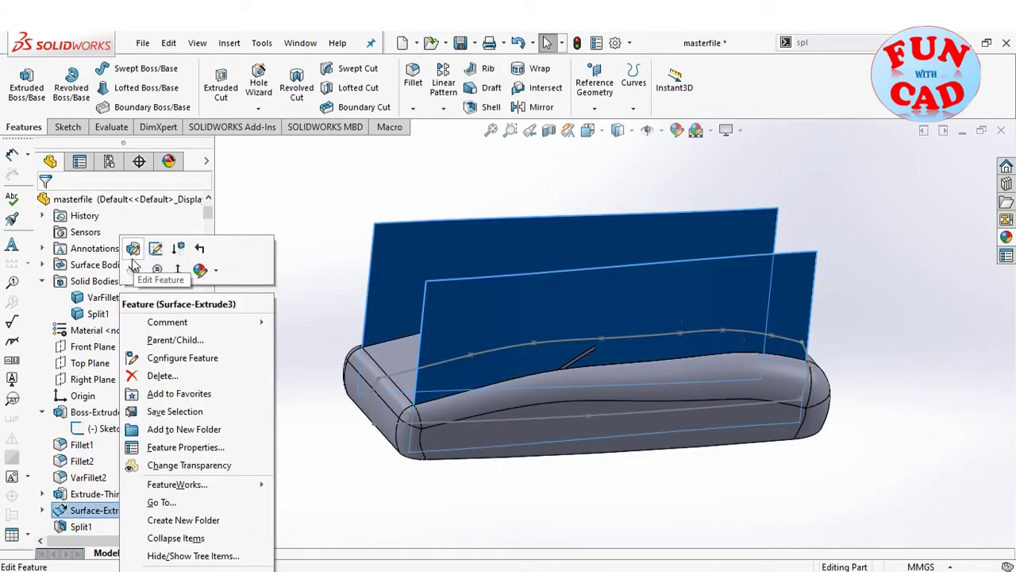
{"action": "left_click", "coordinate": [186, 245]}
{"action": "middle_click_drag", "start_coordinate": [624, 487], "coordinate": [565, 484]}
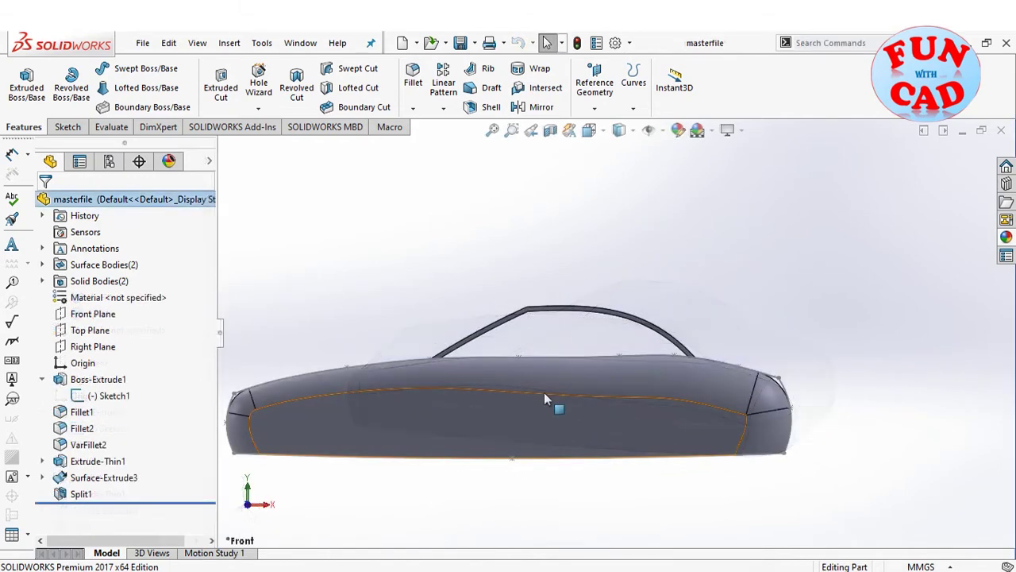
{"action": "scroll", "coordinate": [557, 331], "scroll_direction": "down", "scroll_amount": 2}
{"action": "scroll", "coordinate": [557, 339], "scroll_direction": "up", "scroll_amount": 1}
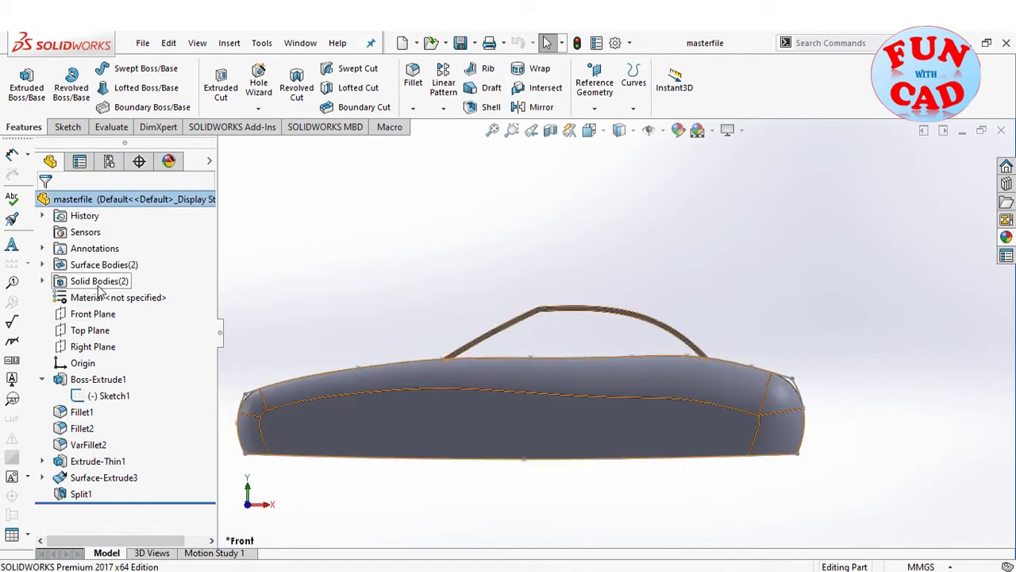
Make the main car body transparent
{"action": "left_click", "coordinate": [42, 281]}
{"action": "right_click", "coordinate": [104, 297]}
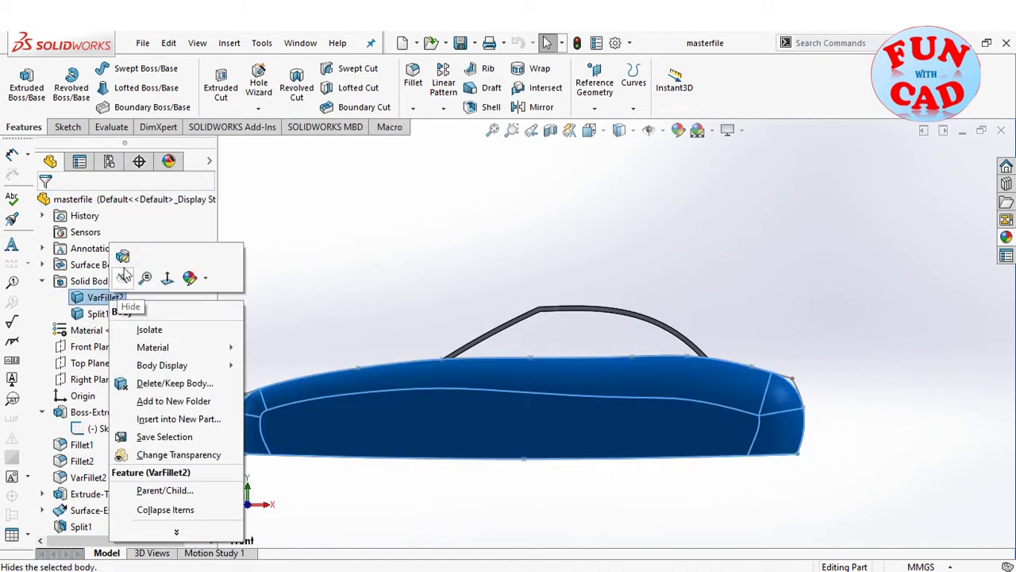
{"action": "left_click", "coordinate": [163, 457]}
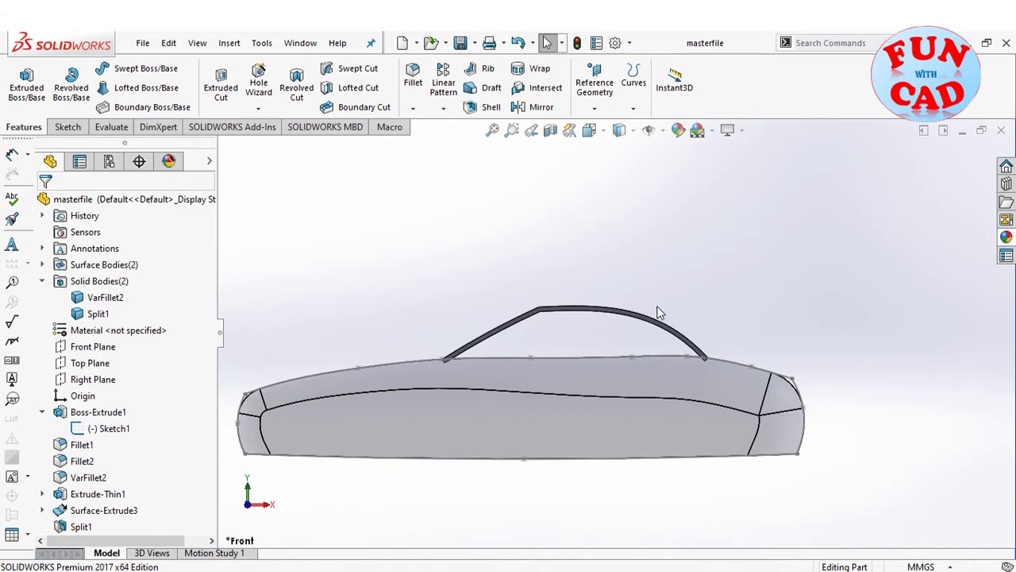
On a Front Plane sketch, draw lines across the windshield-roof corner, extending a short way above and below the roof thickness
{"action": "left_click", "coordinate": [110, 355]}
{"action": "left_click", "coordinate": [125, 325]}
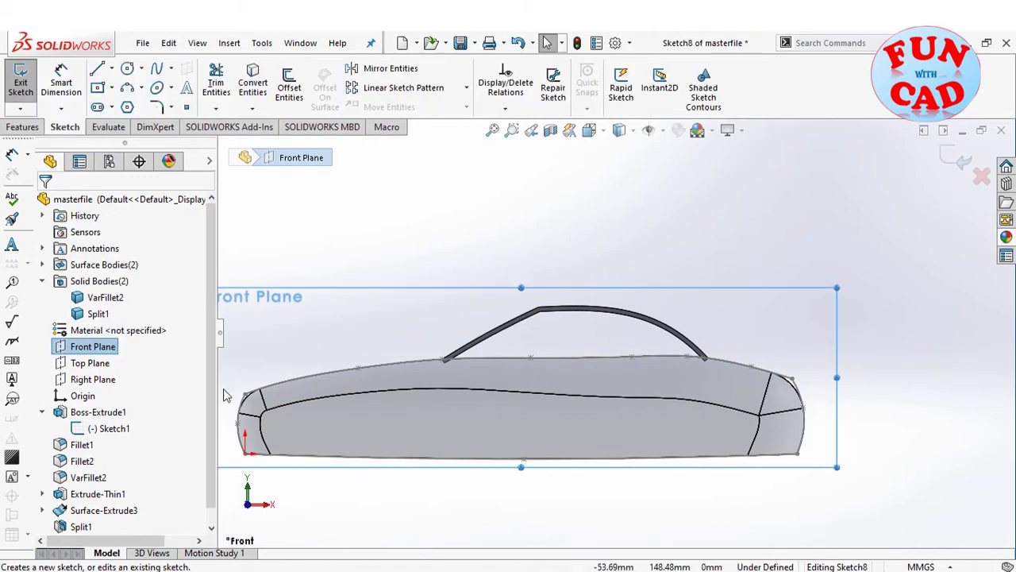
{"action": "scroll", "coordinate": [565, 300], "scroll_direction": "down", "scroll_amount": 5}
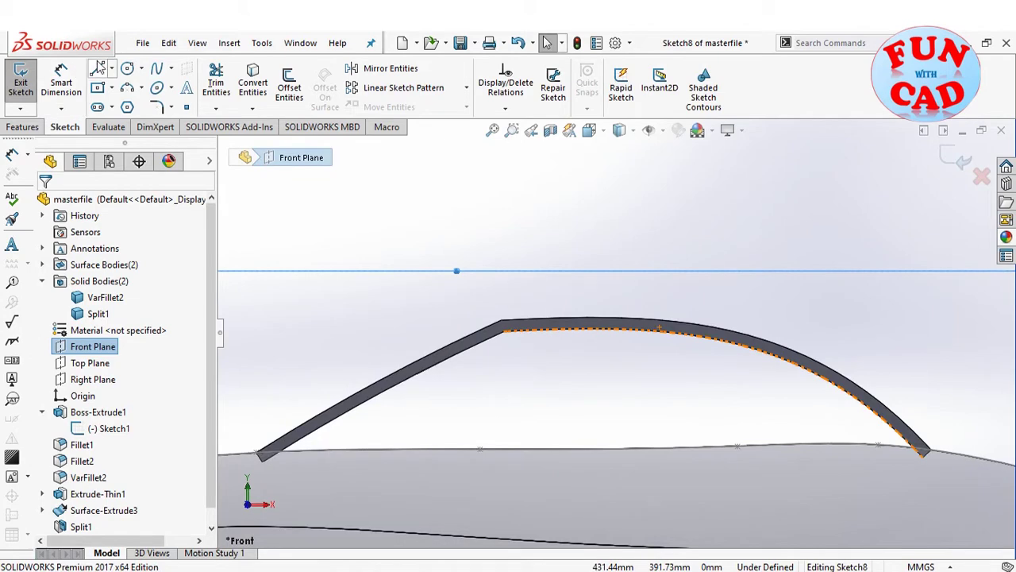
{"action": "left_click", "coordinate": [98, 69]}
{"action": "scroll", "coordinate": [512, 327], "scroll_direction": "down", "scroll_amount": 5}
{"action": "left_click", "coordinate": [537, 313]}
{"action": "left_click", "coordinate": [529, 286]}
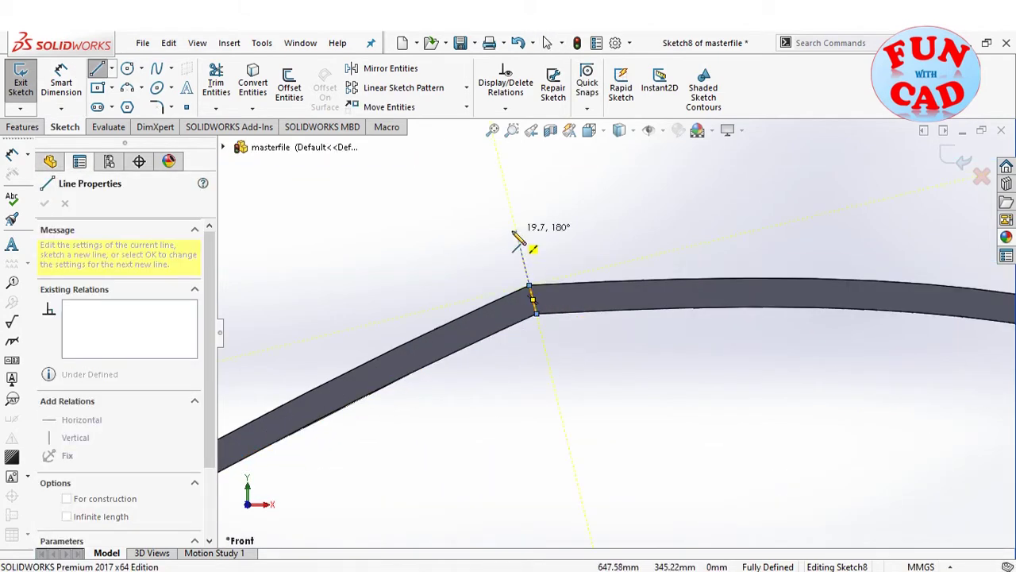
{"action": "left_click", "coordinate": [516, 229]}
{"action": "key", "text": "Escape"}
{"action": "key", "text": "l"}
{"action": "left_click", "coordinate": [537, 313]}
{"action": "left_click", "coordinate": [548, 366]}
{"action": "key", "text": "Escape"}
Draw a short vertical line crossing the rear part of the roof curve
{"action": "scroll", "coordinate": [549, 366], "scroll_direction": "up", "scroll_amount": 5}
{"action": "scroll", "coordinate": [548, 373], "scroll_direction": "down", "scroll_amount": 3}
{"action": "key", "text": "l"}
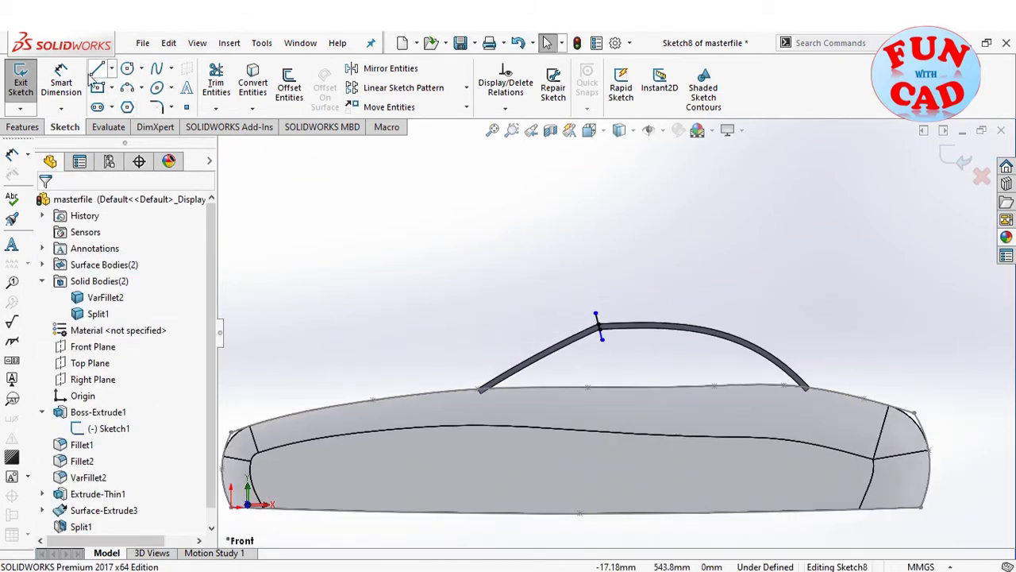
{"action": "left_click", "coordinate": [753, 330]}
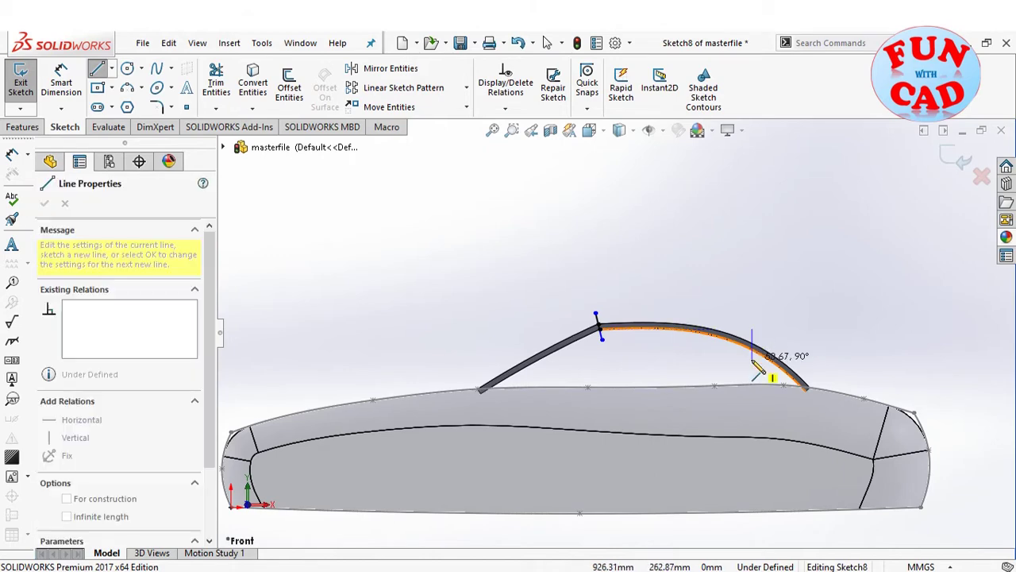
{"action": "left_click", "coordinate": [752, 360]}
{"action": "key", "text": "Escape"}
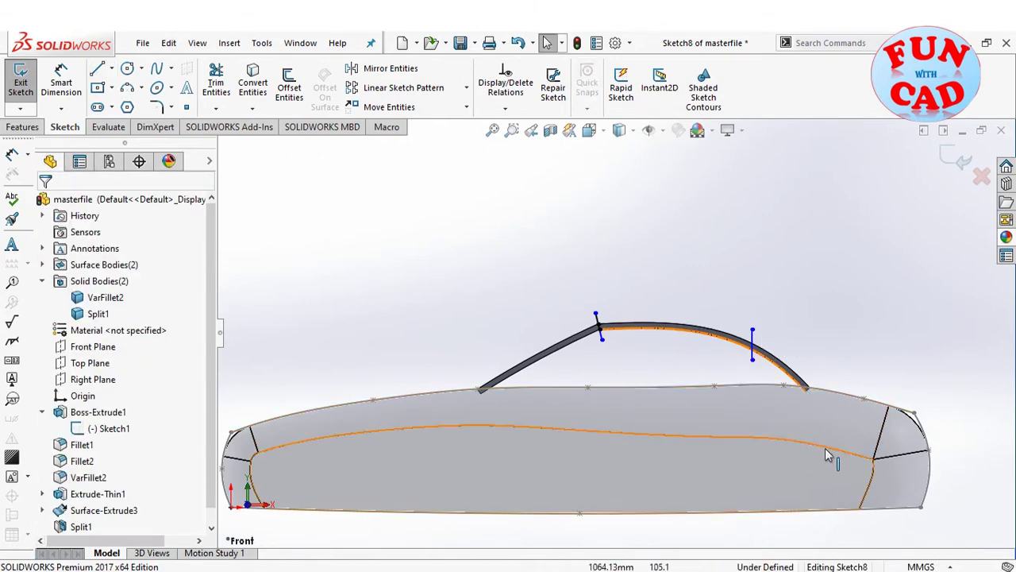
Exit the sketch and extrude its lines as Mid Plane surfaces spanning the full width of the roof
{"action": "left_click", "coordinate": [950, 169]}
{"action": "left_click", "coordinate": [229, 43]}
{"action": "mouse_move", "coordinate": [254, 191]}
{"action": "left_click", "coordinate": [419, 191]}
{"action": "left_click", "coordinate": [135, 293]}
{"action": "left_click", "coordinate": [84, 364]}
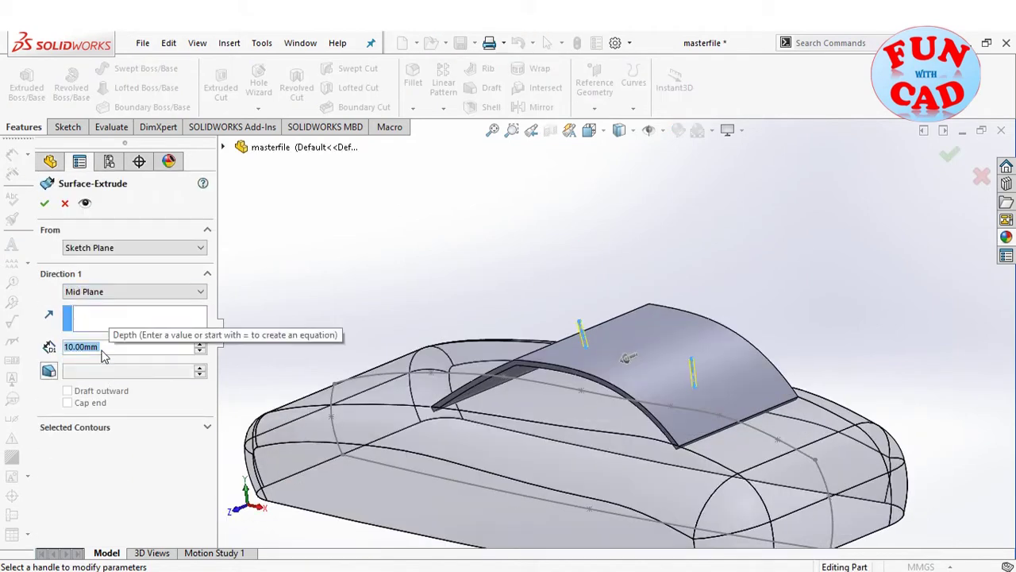
{"action": "left_click", "coordinate": [44, 203]}
Split the roof body with the two new cross surfaces and keep all three resulting bodies
{"action": "left_click", "coordinate": [862, 42]}
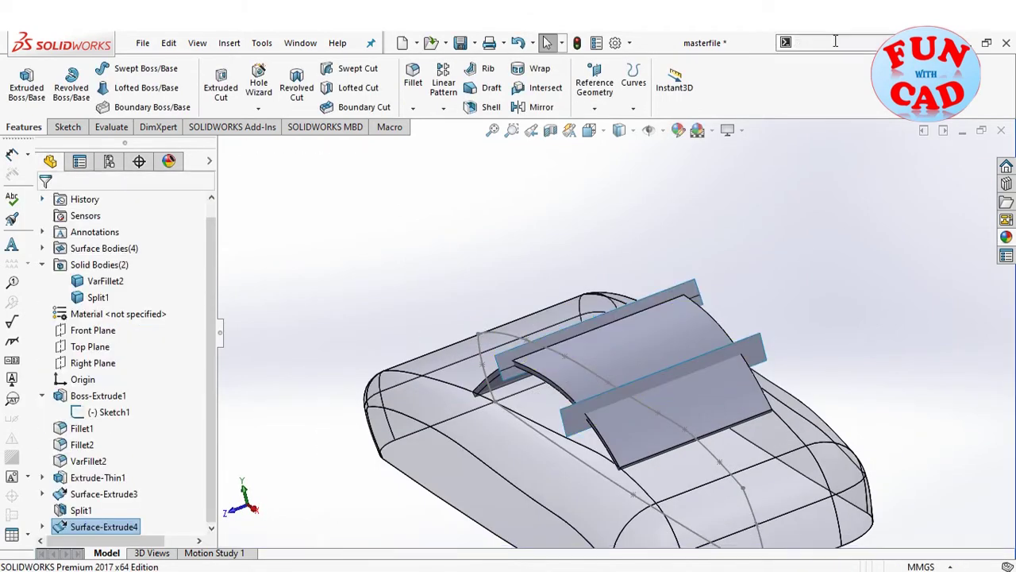
{"action": "type", "text": "spl"}
{"action": "left_click", "coordinate": [818, 79]}
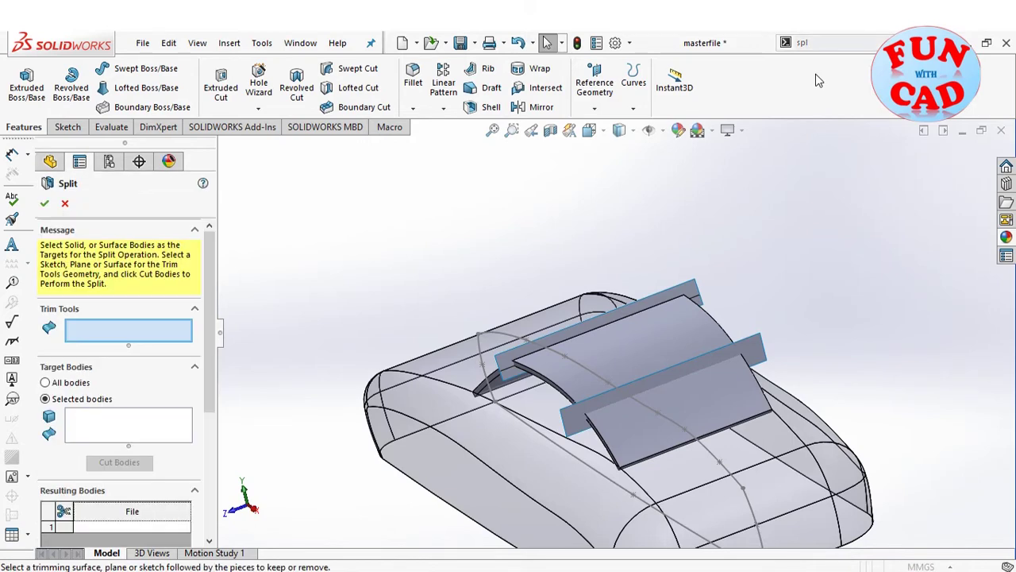
{"action": "left_click", "coordinate": [503, 364]}
{"action": "left_click", "coordinate": [128, 439]}
{"action": "left_click", "coordinate": [539, 366]}
{"action": "left_click", "coordinate": [119, 474]}
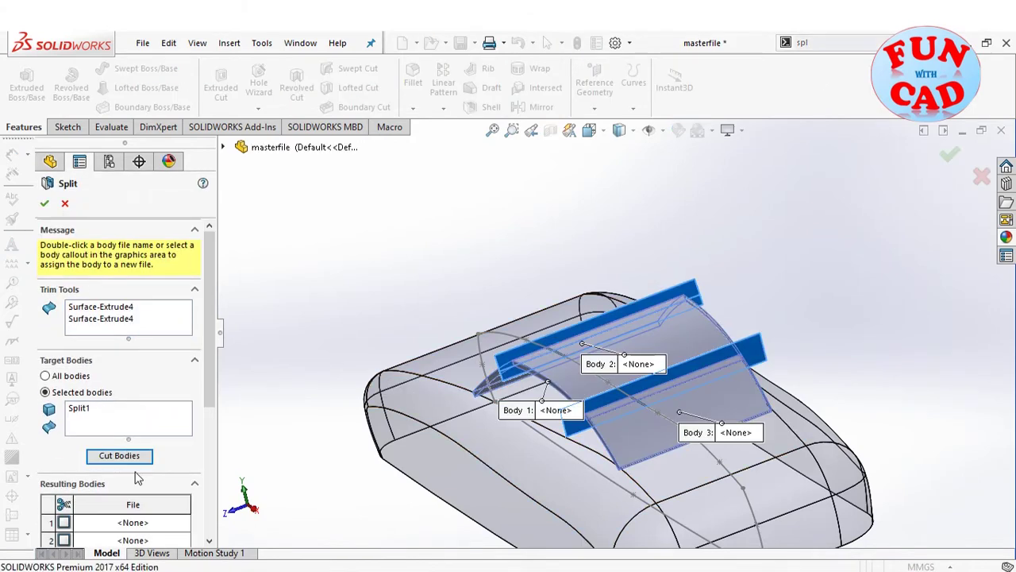
{"action": "scroll", "coordinate": [79, 476], "scroll_direction": "down", "scroll_amount": 3}
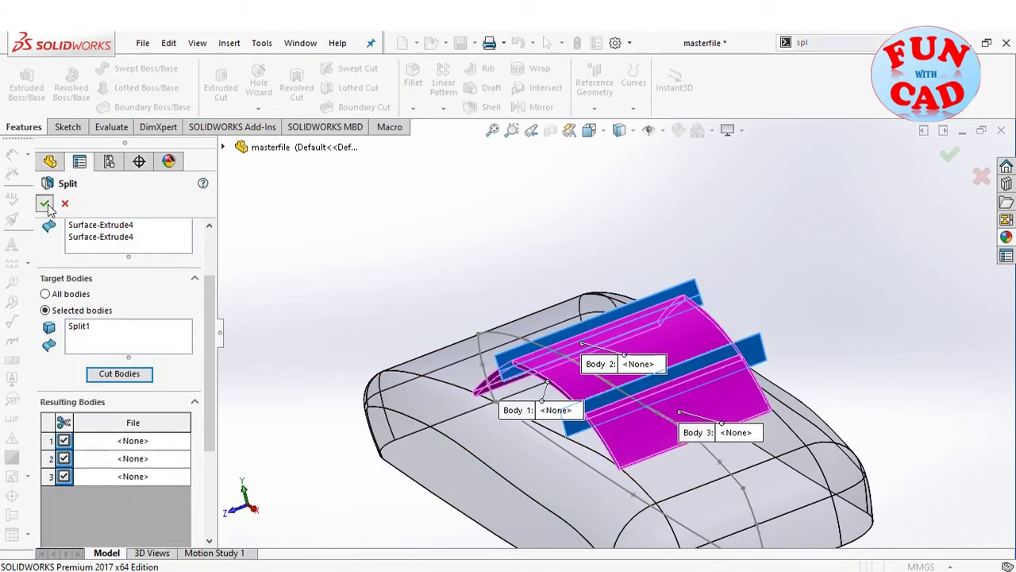
{"action": "left_click", "coordinate": [45, 204]}
Hide the two cross surfaces used for the roof split and return to the front view
{"action": "right_click", "coordinate": [103, 510]}
{"action": "left_click", "coordinate": [103, 266]}
{"action": "key", "text": "ctrl+1"}
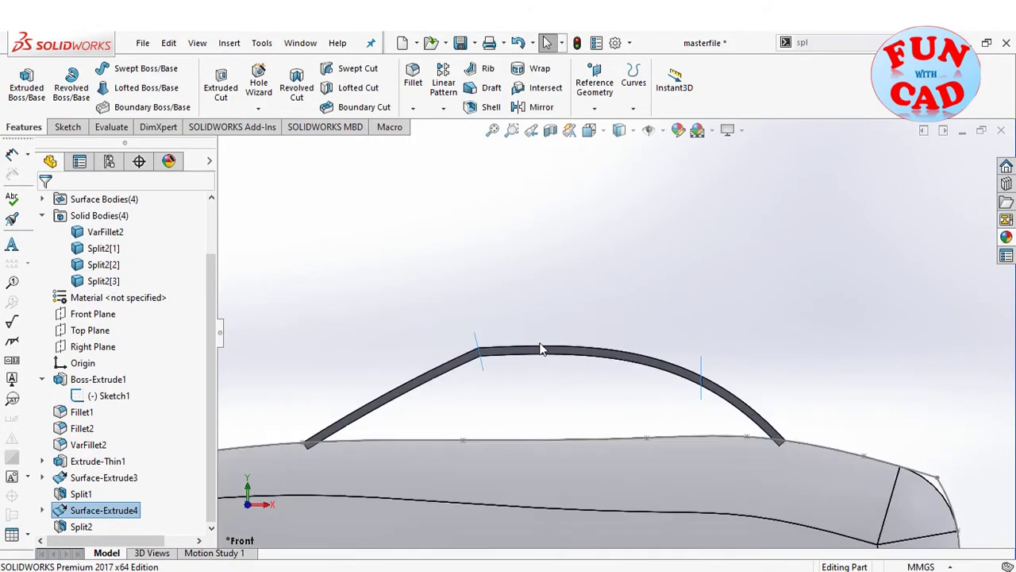
{"action": "scroll", "coordinate": [608, 333], "scroll_direction": "up", "scroll_amount": 4}
{"action": "left_click", "coordinate": [667, 315]}
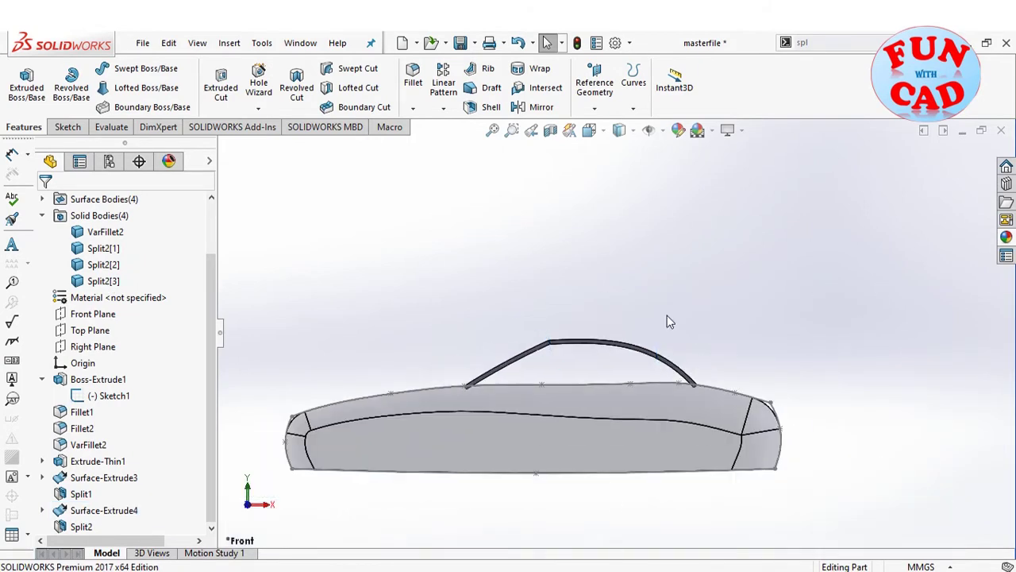
On a new Front Plane sketch, draw a short line from the roof's rear end down into the body, perpendicular to its top edge
{"action": "left_click", "coordinate": [93, 314]}
{"action": "left_click", "coordinate": [89, 289]}
{"action": "scroll", "coordinate": [620, 270], "scroll_direction": "down", "scroll_amount": 4}
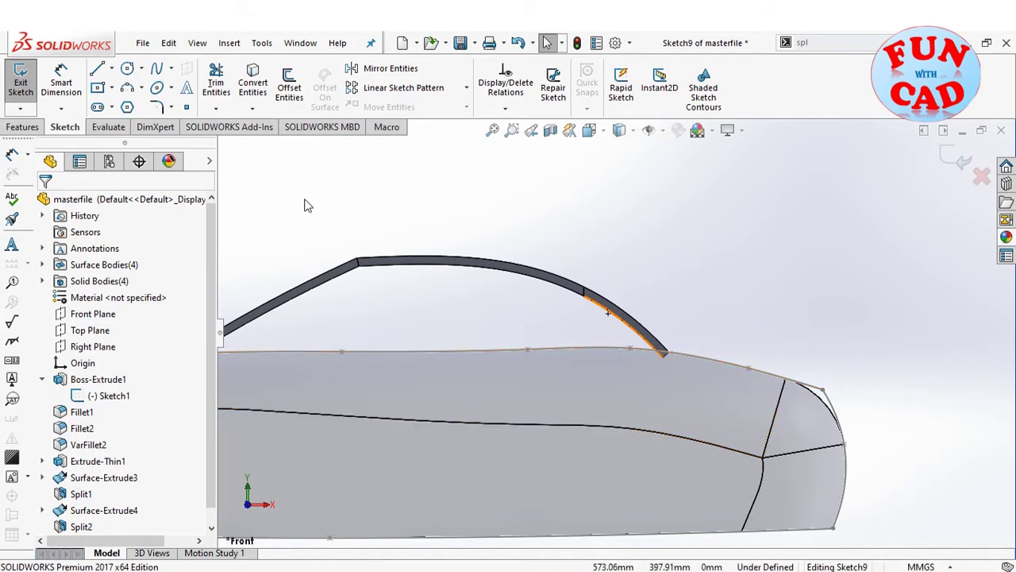
{"action": "key", "text": "l"}
{"action": "scroll", "coordinate": [666, 349], "scroll_direction": "down", "scroll_amount": 6}
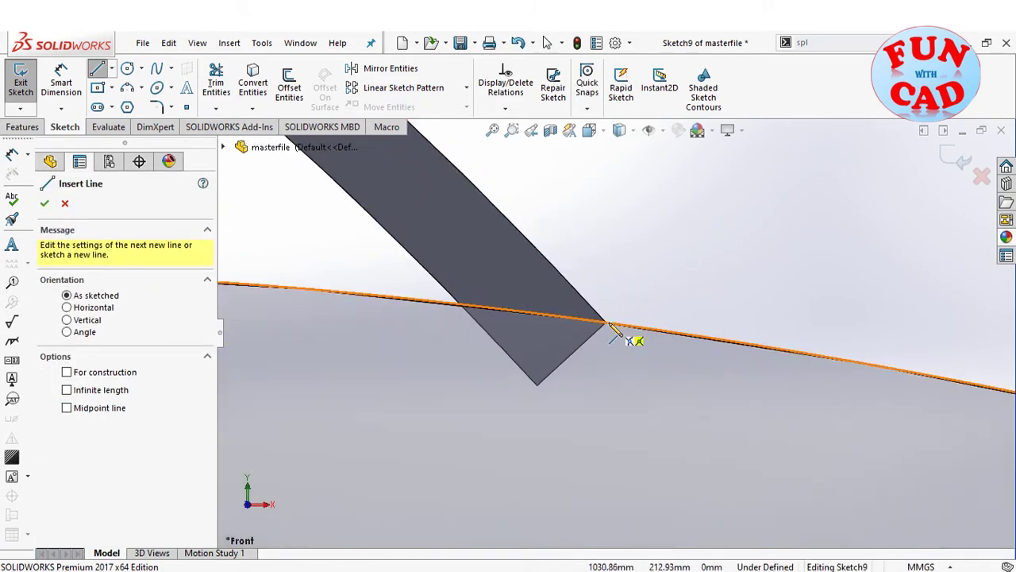
{"action": "left_click", "coordinate": [607, 327]}
{"action": "scroll", "coordinate": [609, 332], "scroll_direction": "up", "scroll_amount": 3}
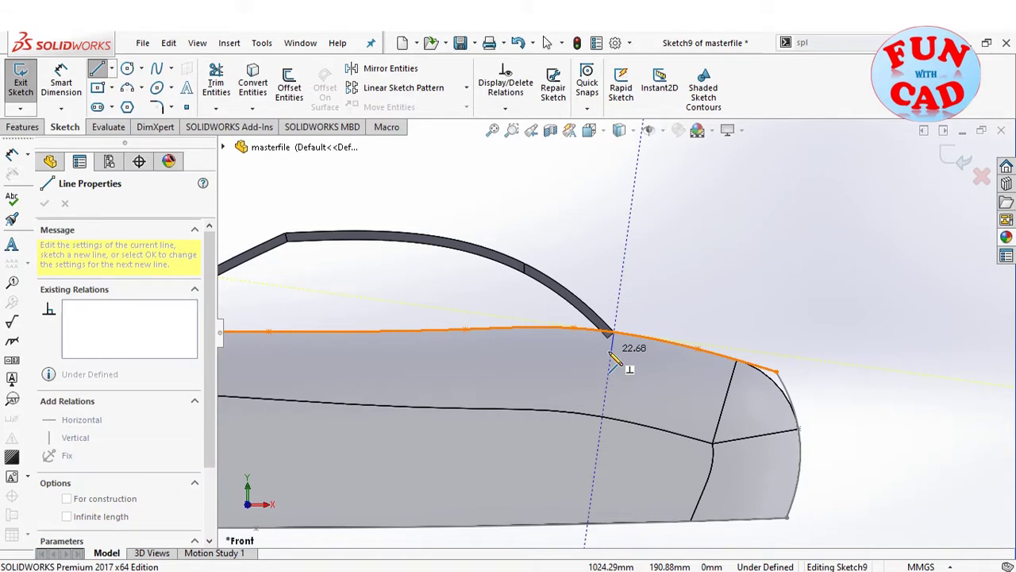
{"action": "left_click", "coordinate": [612, 364]}
{"action": "key", "text": "Escape"}
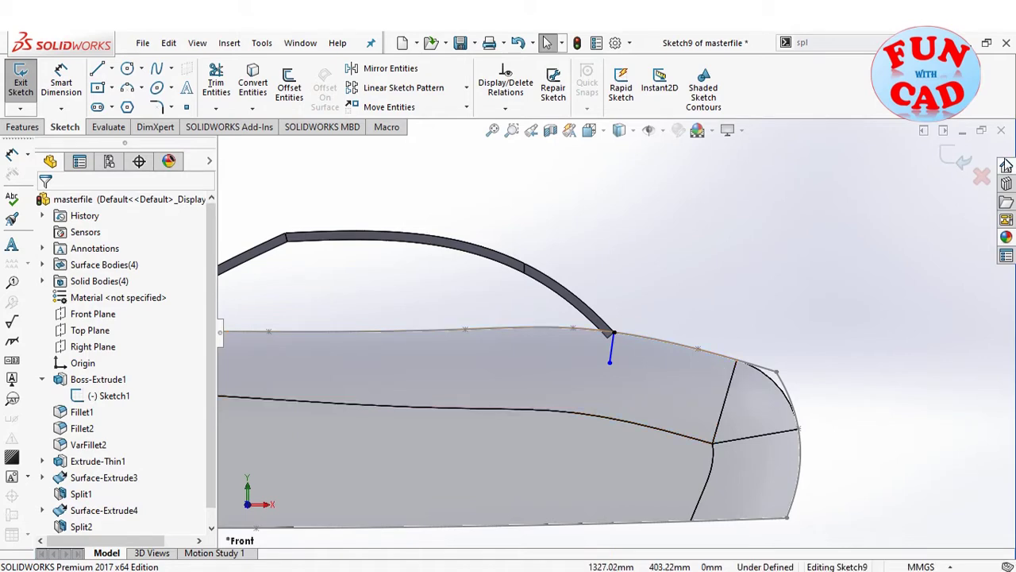
Exit the sketch and extrude the line as a 10 mm thin Mid Plane boss, 400 mm deep, merged only with the rear roof body
{"action": "left_click", "coordinate": [958, 159]}
{"action": "left_click", "coordinate": [26, 82]}
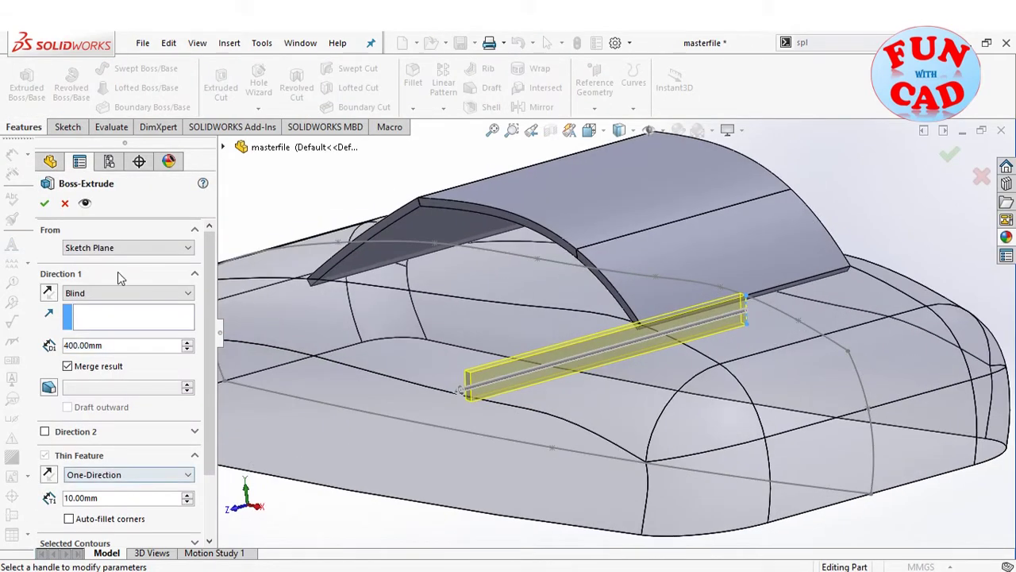
{"action": "left_click", "coordinate": [127, 291]}
{"action": "left_click", "coordinate": [107, 380]}
{"action": "scroll", "coordinate": [648, 325], "scroll_direction": "down", "scroll_amount": 5}
{"action": "scroll", "coordinate": [602, 327], "scroll_direction": "up", "scroll_amount": 3}
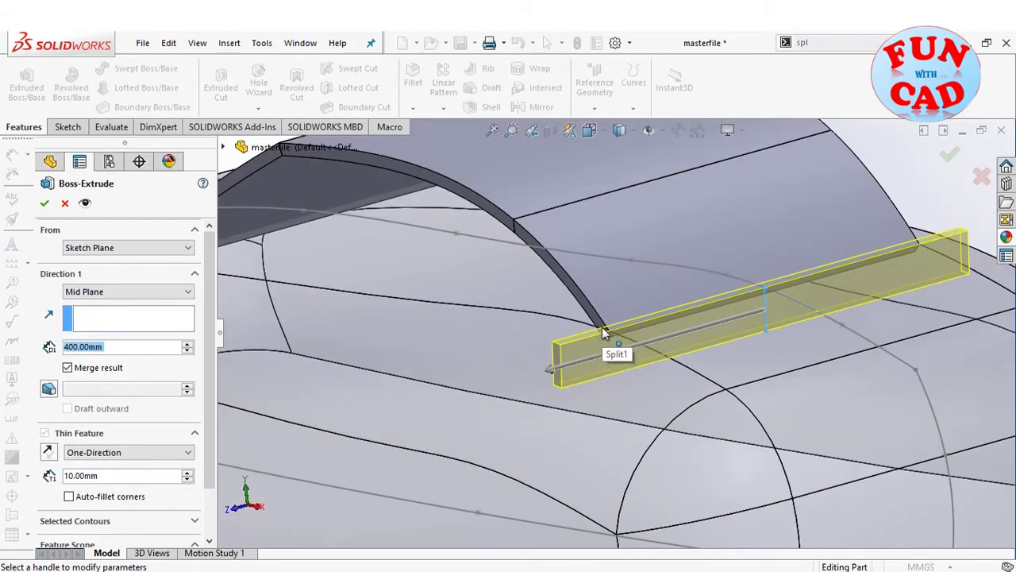
{"action": "scroll", "coordinate": [63, 380], "scroll_direction": "down", "scroll_amount": 2}
{"action": "scroll", "coordinate": [909, 222], "scroll_direction": "down", "scroll_amount": 1}
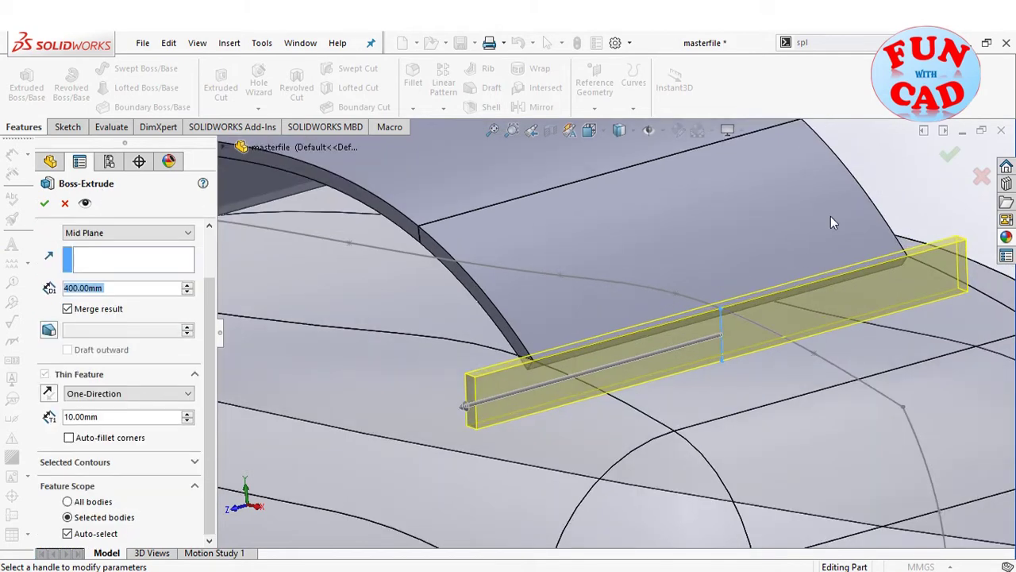
{"action": "left_click", "coordinate": [96, 534]}
{"action": "left_click", "coordinate": [598, 302]}
{"action": "left_click", "coordinate": [44, 203]}
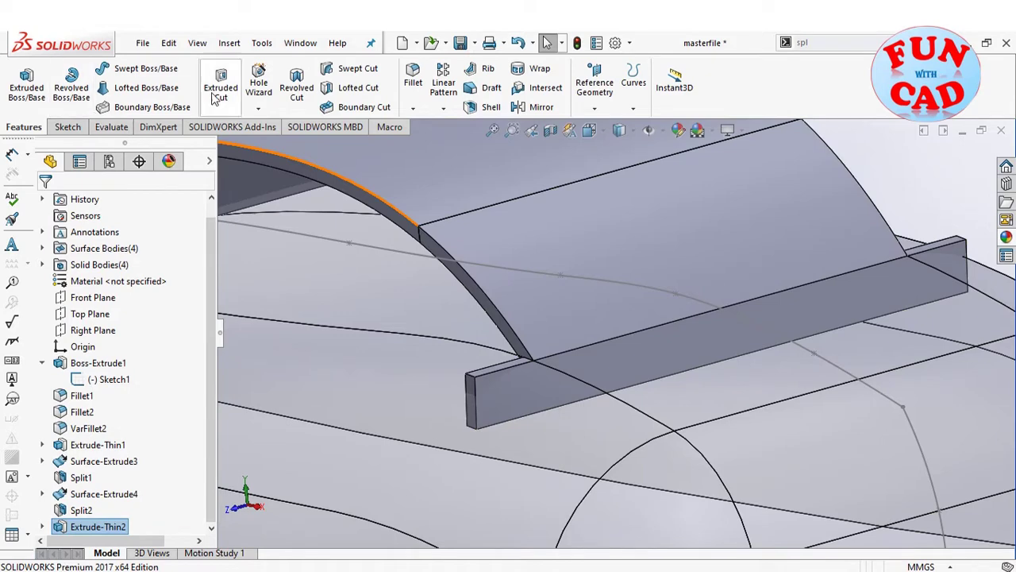
Measure the length of the rear roof panel's lower edge where it meets the new flange
{"action": "left_click", "coordinate": [109, 127]}
{"action": "left_click", "coordinate": [61, 80]}
{"action": "left_click", "coordinate": [582, 348]}
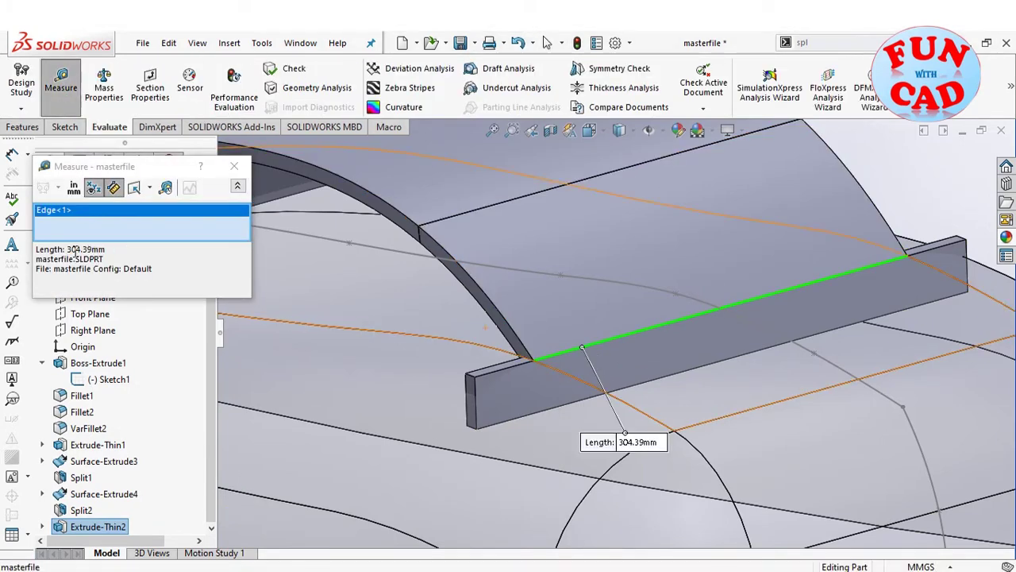
{"action": "left_click", "coordinate": [240, 168]}
Edit the thin flange extrusion and set its Mid Plane depth to 304.4 mm
{"action": "right_click", "coordinate": [77, 530]}
{"action": "key", "text": "Escape"}
{"action": "right_click", "coordinate": [77, 529]}
{"action": "left_click", "coordinate": [107, 265]}
{"action": "left_click_drag", "start_coordinate": [106, 346], "coordinate": [65, 347]}
{"action": "type", "text": "304.4"}
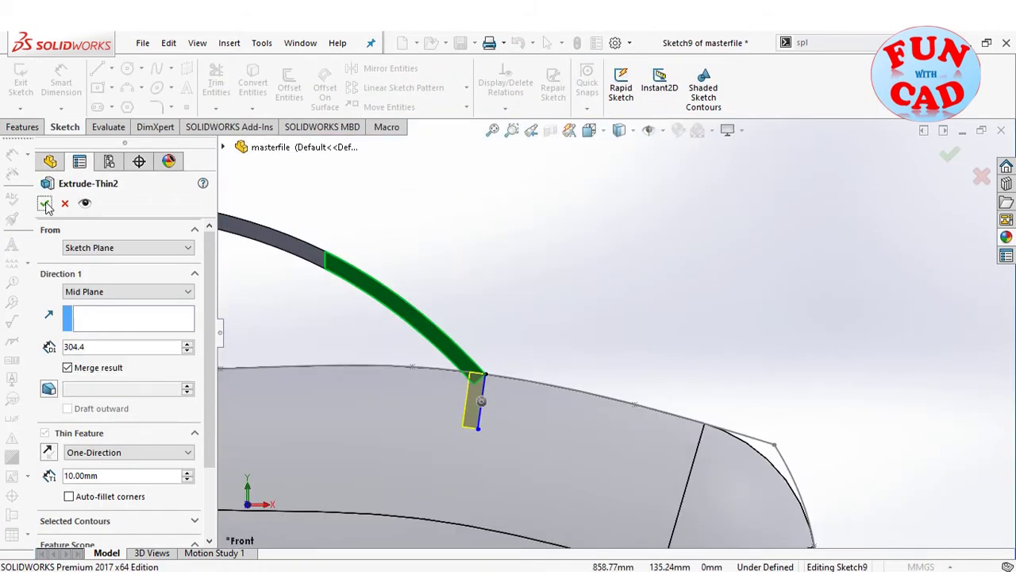
{"action": "left_click", "coordinate": [45, 203]}
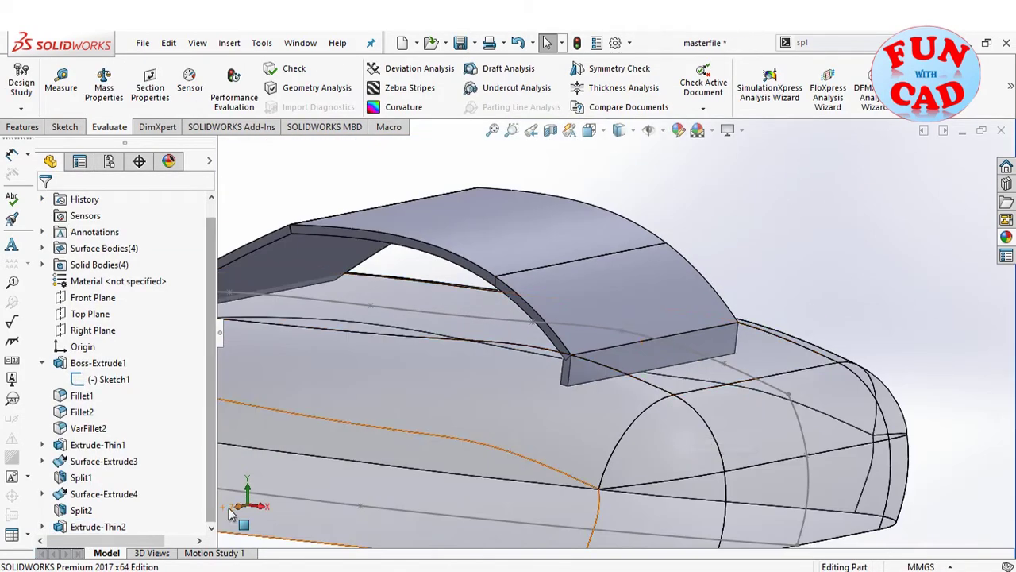
Switch to the front view and hide the main car body so only the roof bodies remain
{"action": "key", "text": "ctrl+1"}
{"action": "left_click", "coordinate": [42, 264]}
{"action": "right_click", "coordinate": [102, 281]}
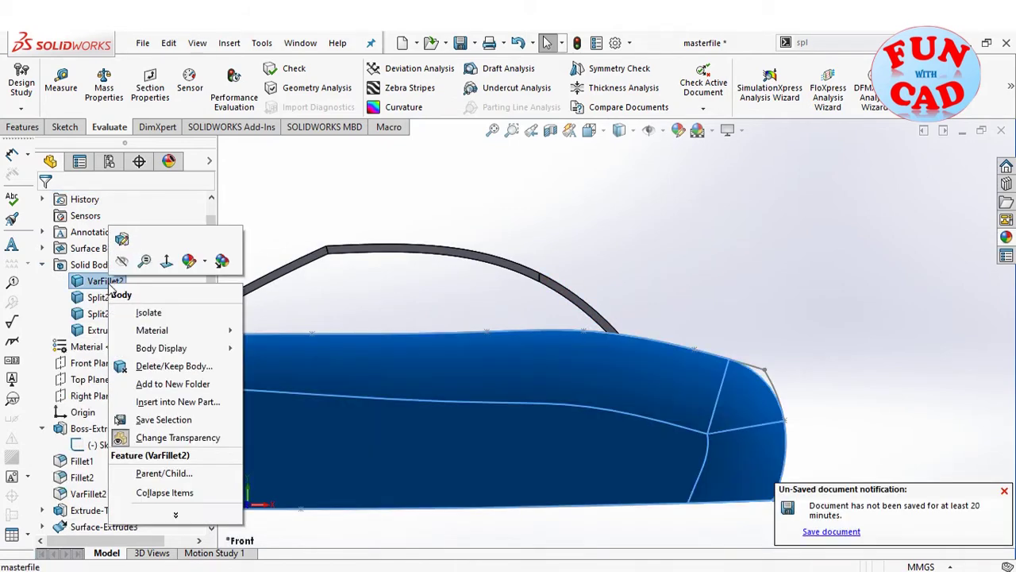
{"action": "left_click", "coordinate": [122, 262]}
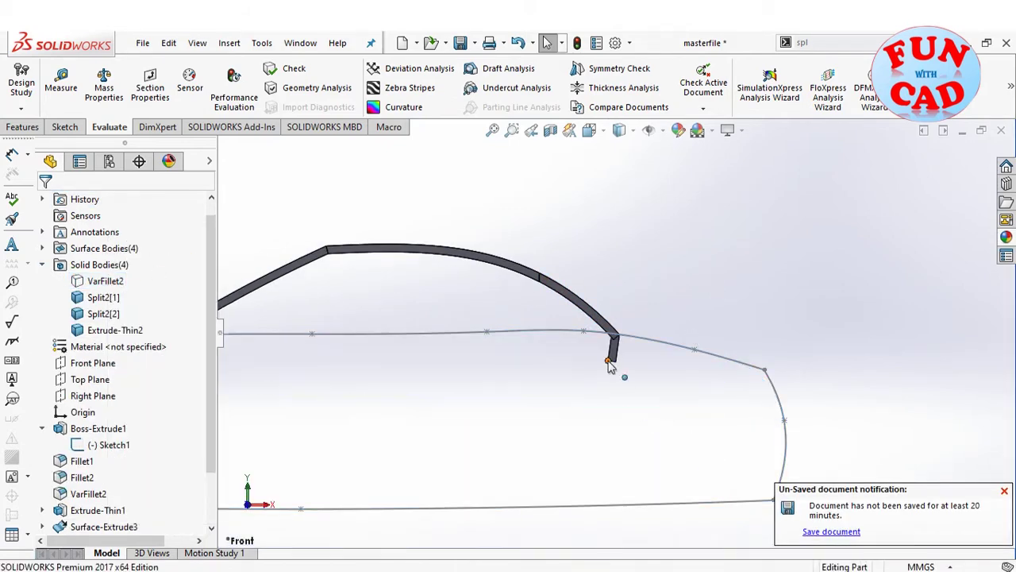
On a new Front Plane sketch, place a point at the midpoint of the flange's bottom edge
{"action": "left_click", "coordinate": [108, 366]}
{"action": "left_click", "coordinate": [120, 348]}
{"action": "left_click", "coordinate": [187, 106]}
{"action": "scroll", "coordinate": [615, 362], "scroll_direction": "down", "scroll_amount": 3}
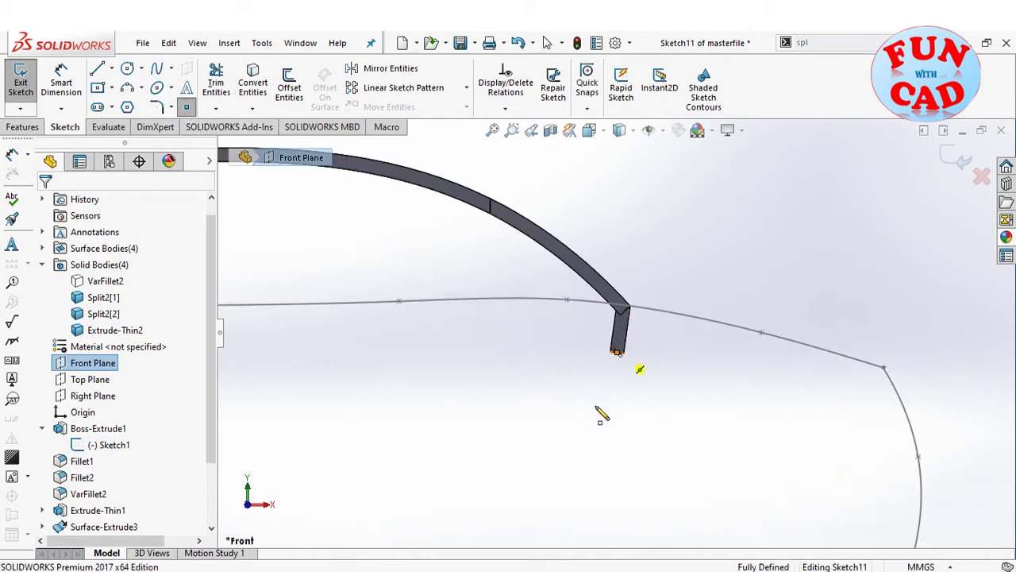
{"action": "left_click", "coordinate": [617, 352]}
{"action": "key", "text": "Escape"}
Draw a line from the flange point to the lower corner of the rear roof split, continuing about 60 mm forward along the roof's underside
{"action": "left_click", "coordinate": [97, 70]}
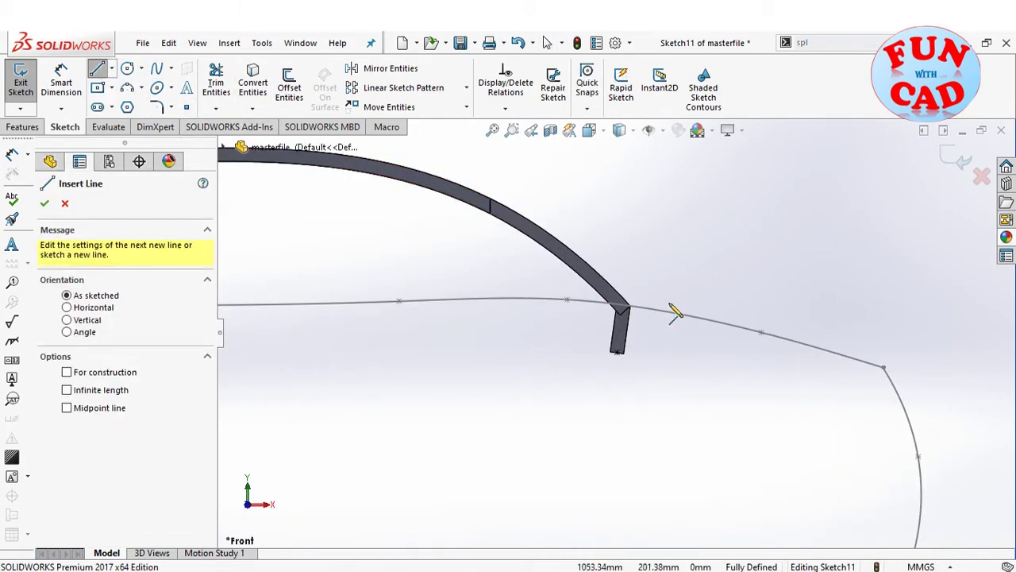
{"action": "left_click", "coordinate": [616, 352]}
{"action": "left_click", "coordinate": [490, 214]}
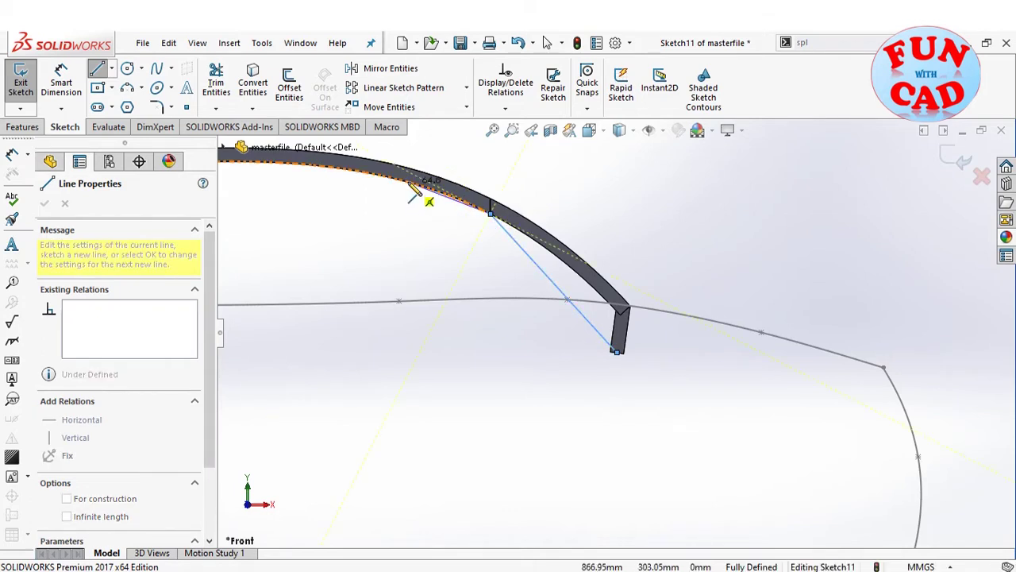
{"action": "scroll", "coordinate": [431, 222], "scroll_direction": "up", "scroll_amount": 2}
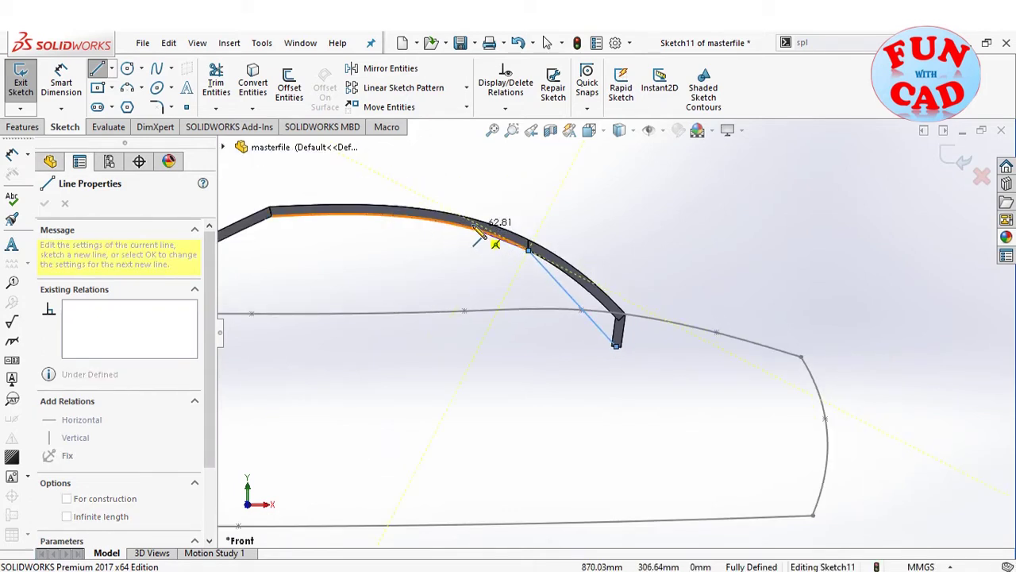
{"action": "key", "text": "Escape"}
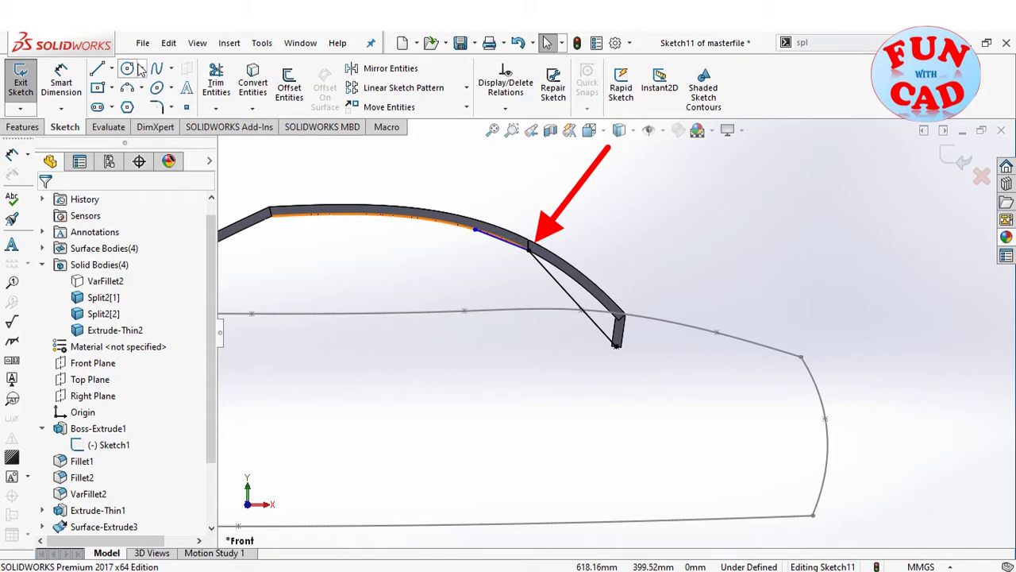
Draw a circle centred on the flange point through the roof split's lower corner, plus a radius line to its lower rear rim
{"action": "left_click", "coordinate": [616, 346]}
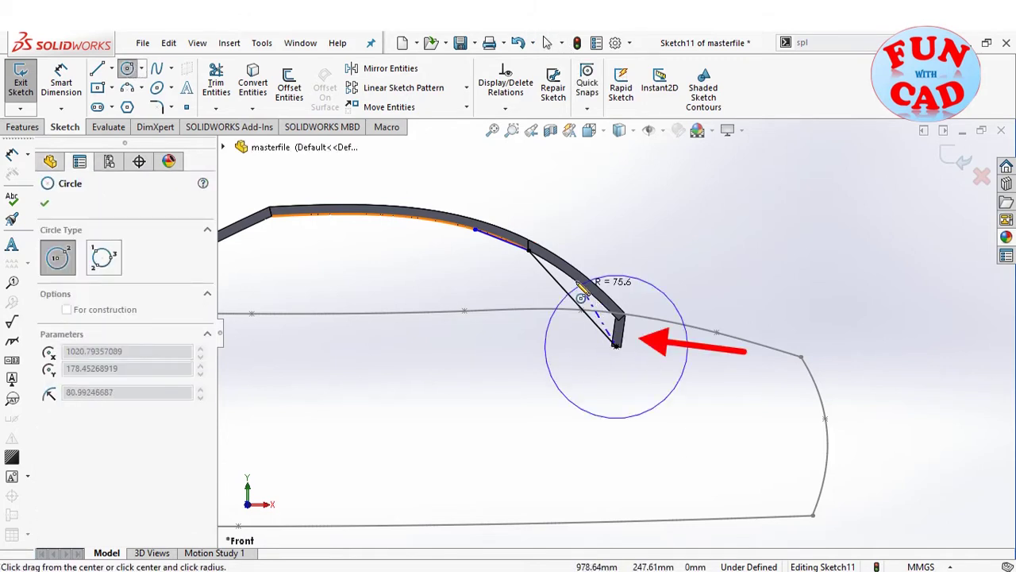
{"action": "left_click", "coordinate": [530, 248]}
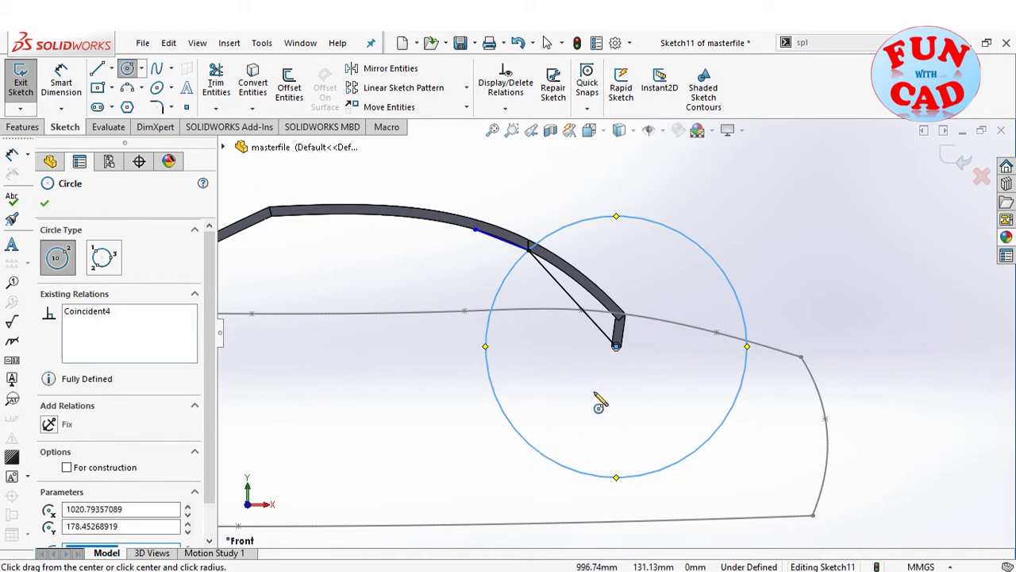
{"action": "key", "text": "Escape"}
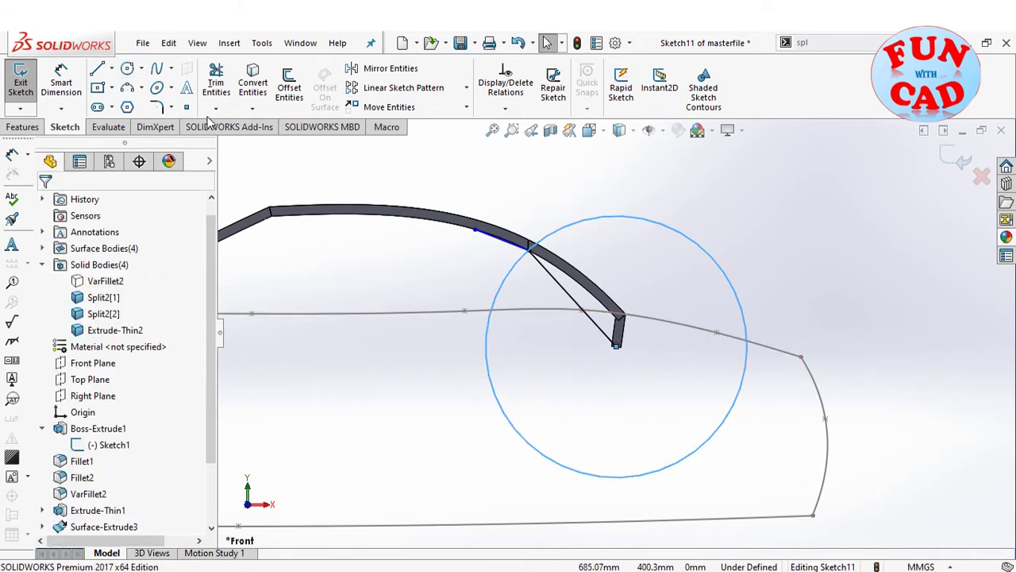
{"action": "key", "text": "l"}
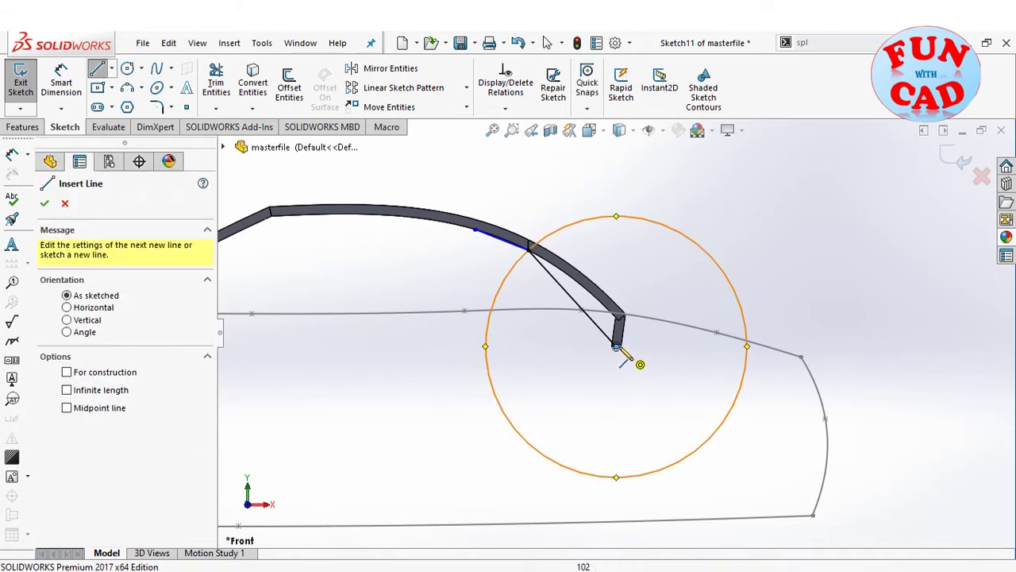
{"action": "left_click", "coordinate": [616, 347]}
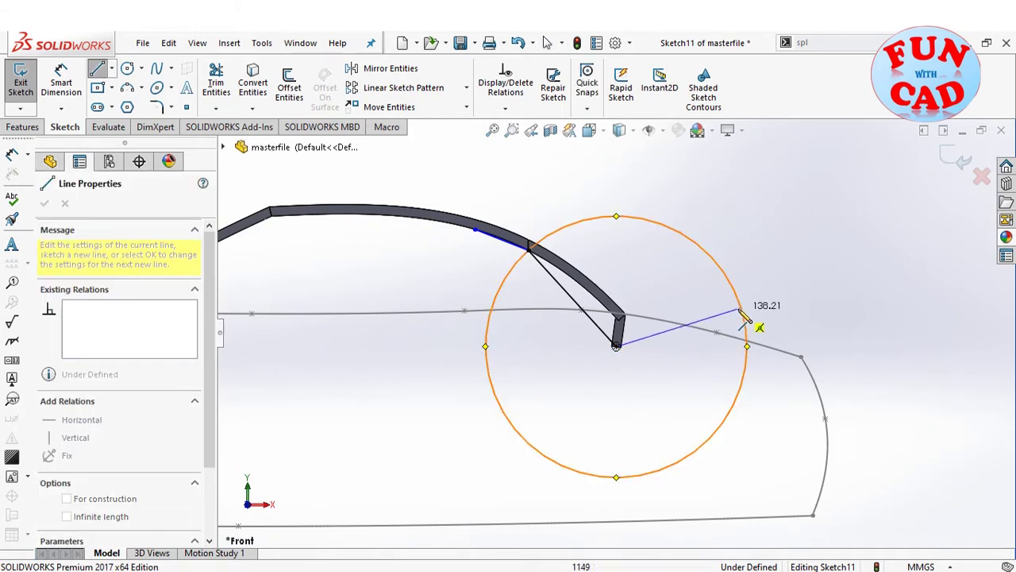
{"action": "left_click", "coordinate": [740, 388]}
{"action": "key", "text": "Escape"}
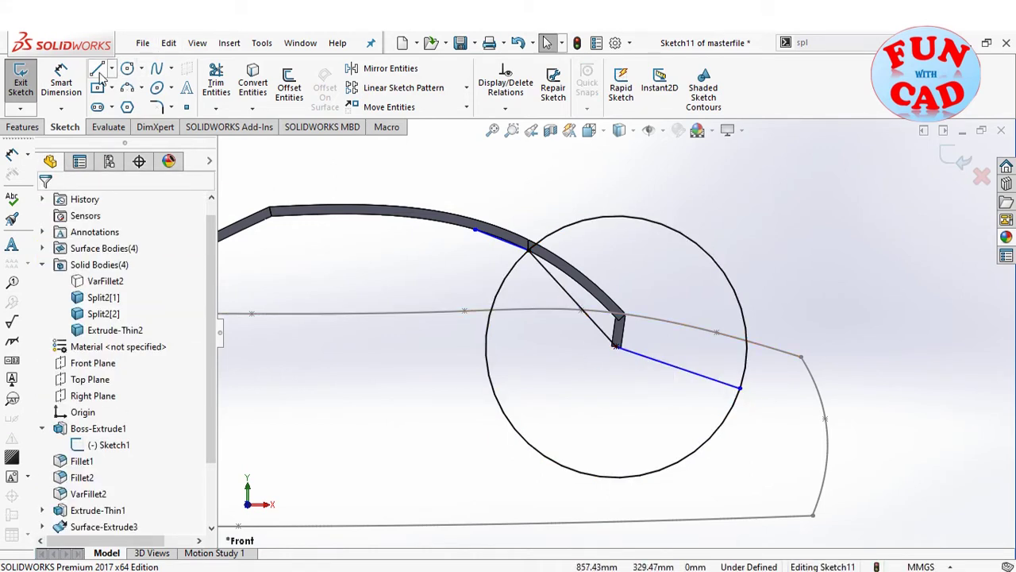
Add a short line from the radius line's rim end back inside the circle, equal in length to the short line along the roof
{"action": "left_click", "coordinate": [98, 70]}
{"action": "left_click", "coordinate": [740, 389]}
{"action": "left_click", "coordinate": [703, 353]}
{"action": "key", "text": "Escape"}
{"action": "key", "text": "Escape"}
{"action": "left_click", "coordinate": [706, 377]}
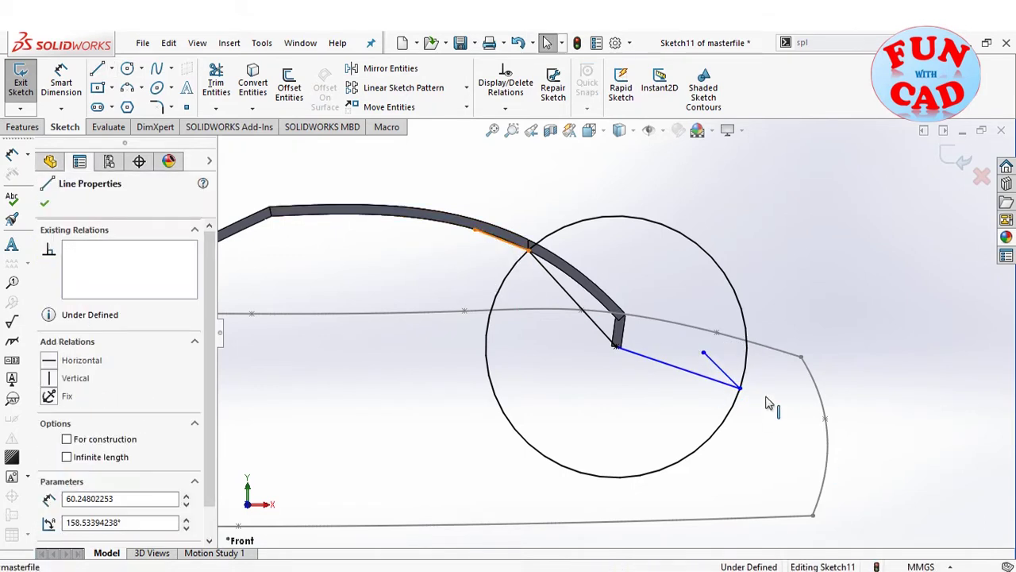
{"action": "left_click", "coordinate": [725, 381], "text": "ctrl"}
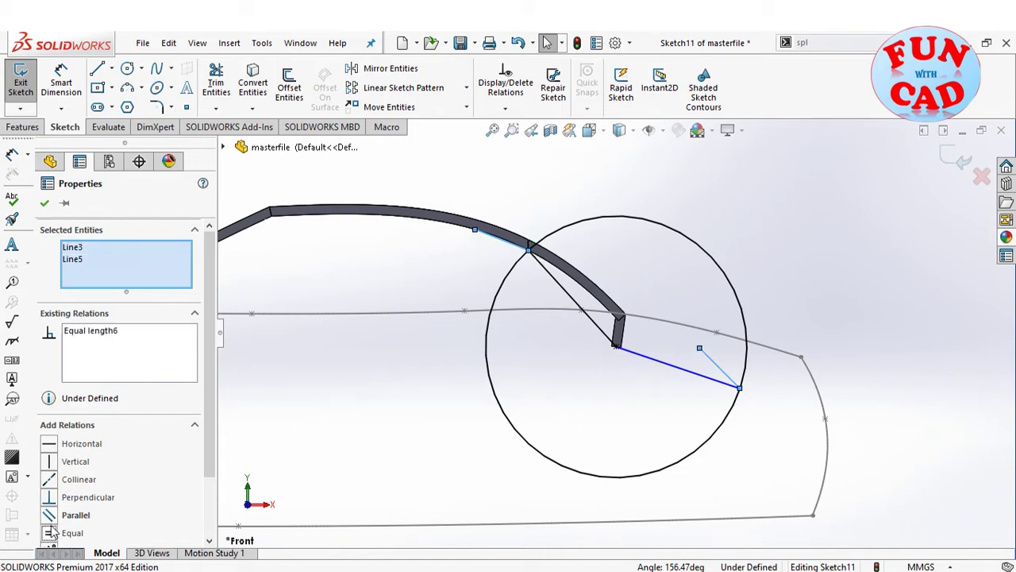
{"action": "left_click", "coordinate": [45, 202]}
{"action": "left_click_drag", "start_coordinate": [688, 367], "coordinate": [704, 357]}
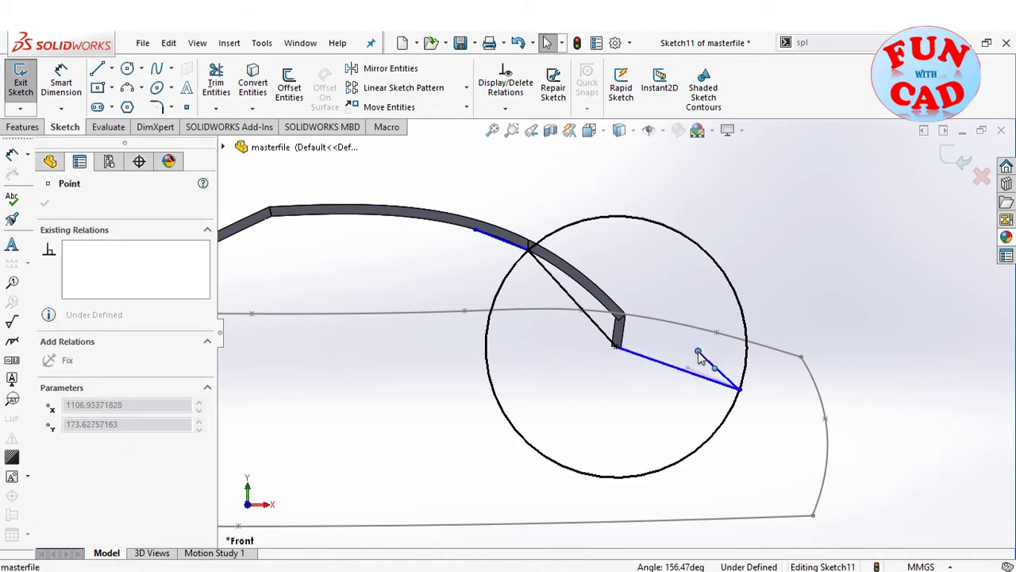
{"action": "left_click", "coordinate": [674, 404]}
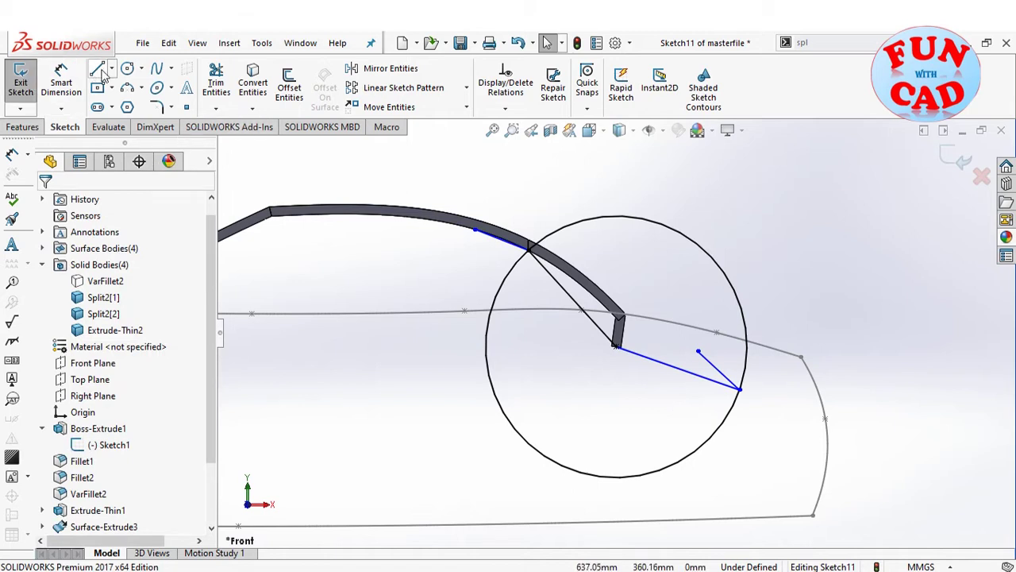
Draw two connected lines linking the free end of the roof's short line to the free end of the rear short line
{"action": "key", "text": "l"}
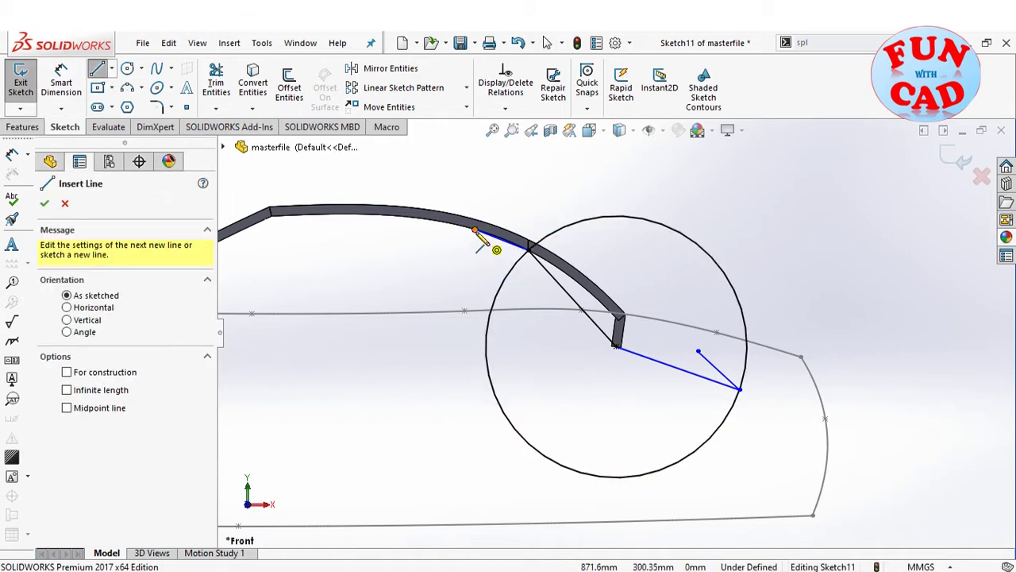
{"action": "left_click", "coordinate": [476, 232]}
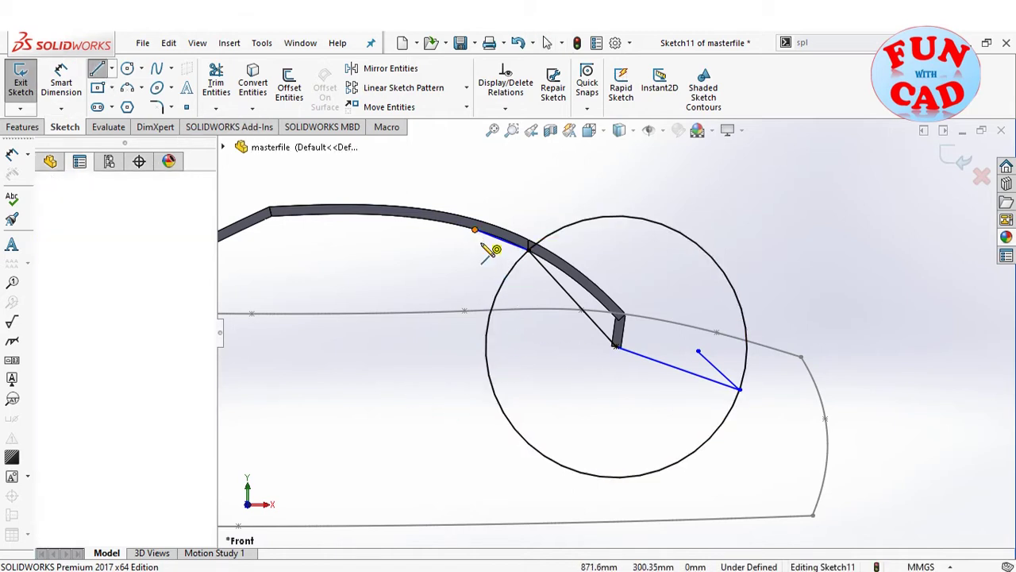
{"action": "left_click", "coordinate": [551, 328]}
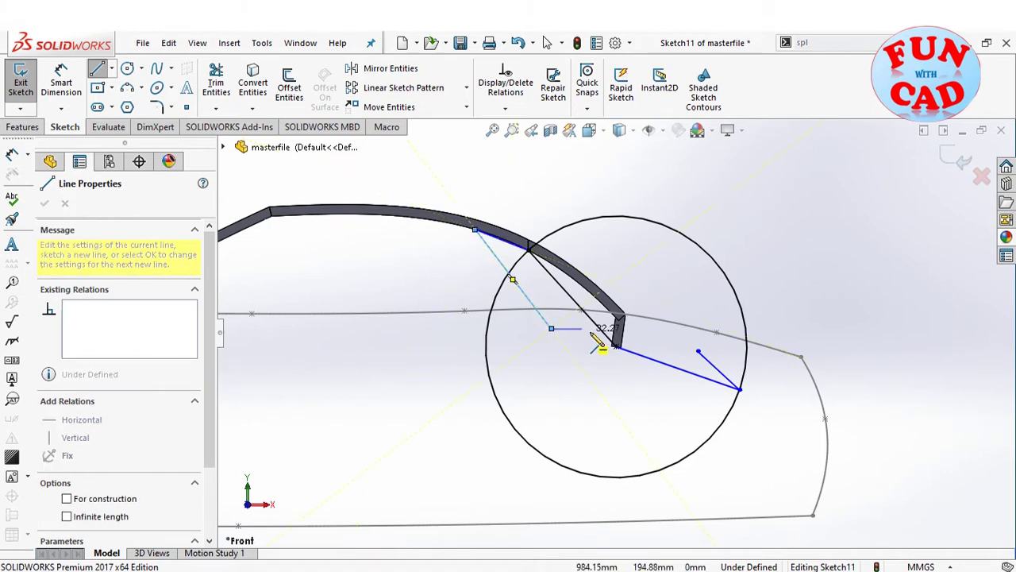
{"action": "double_click", "coordinate": [698, 352]}
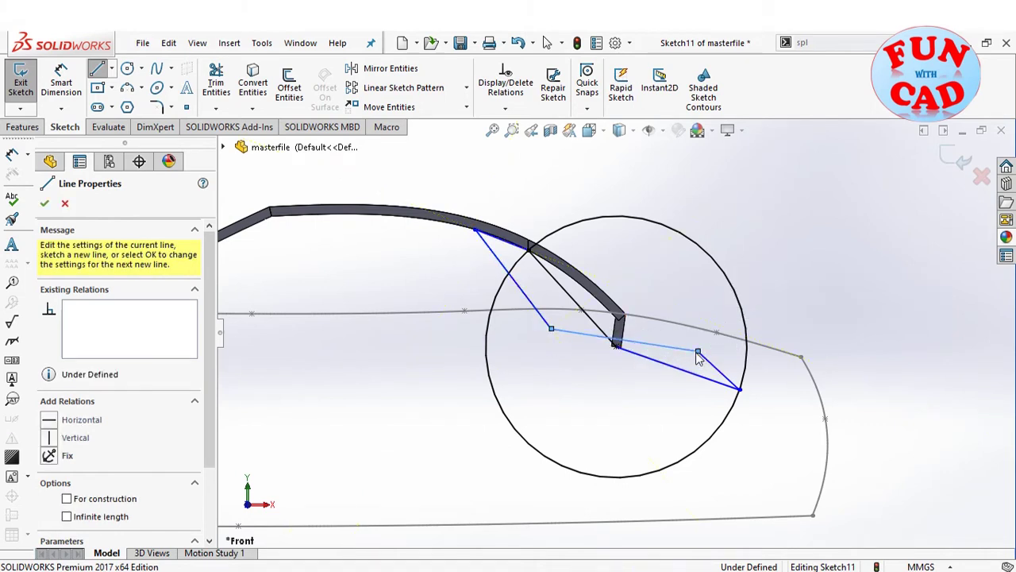
{"action": "key", "text": "Escape"}
Make the two connected linking lines equal in length
{"action": "left_click", "coordinate": [647, 346]}
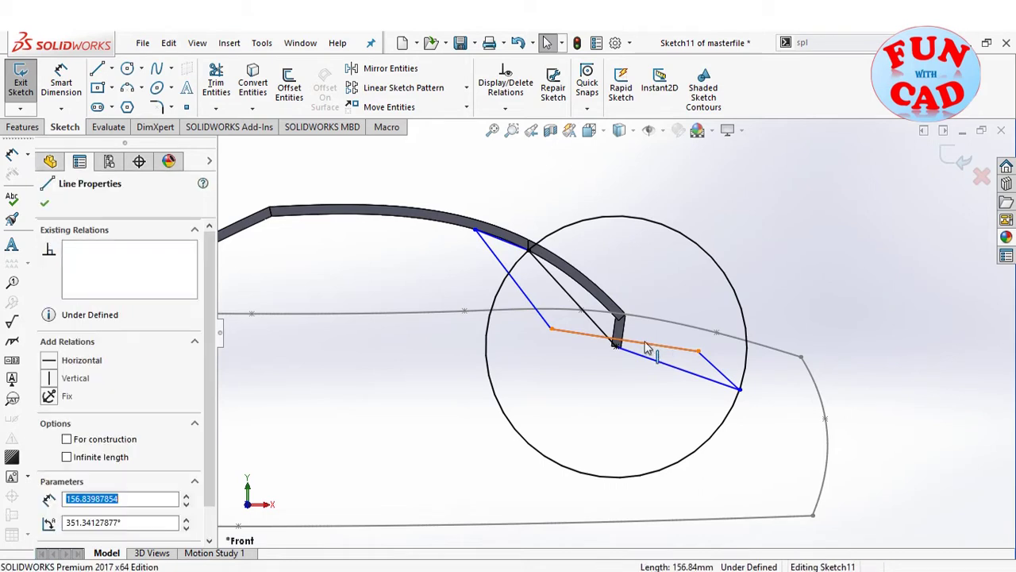
{"action": "left_click", "coordinate": [530, 303], "text": "ctrl"}
{"action": "left_click", "coordinate": [50, 535]}
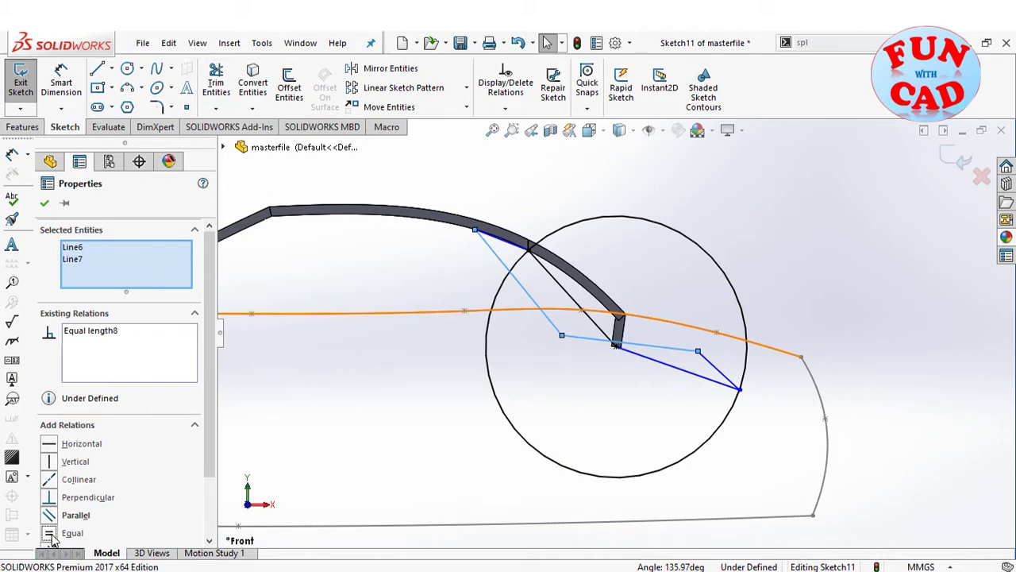
{"action": "left_click", "coordinate": [44, 204]}
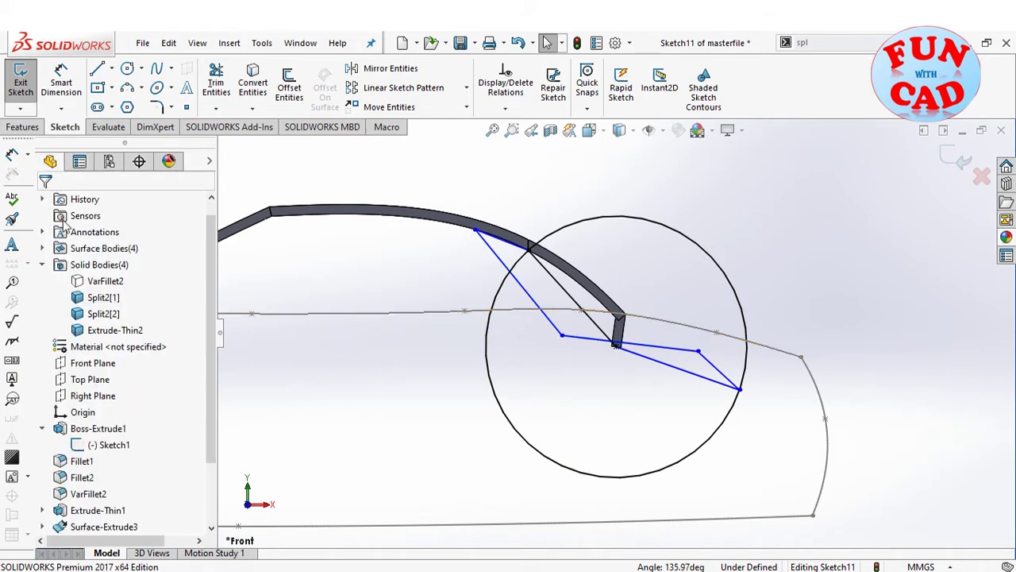
Fix the joint between the two equal linking lines in place as a pivot
{"action": "scroll", "coordinate": [673, 294], "scroll_direction": "down", "scroll_amount": 2}
{"action": "left_click", "coordinate": [529, 343]}
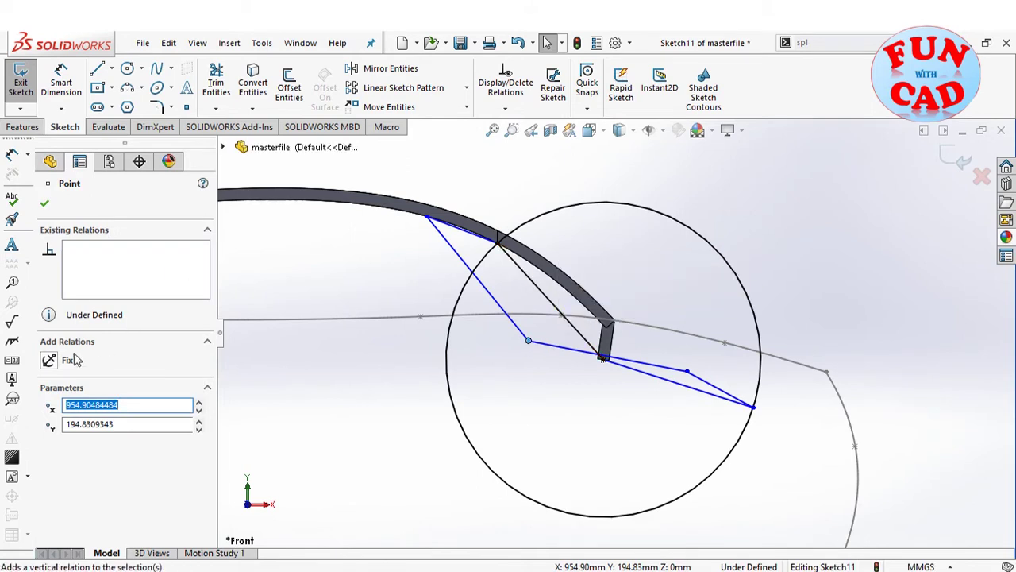
{"action": "left_click", "coordinate": [50, 361]}
{"action": "left_click", "coordinate": [45, 205]}
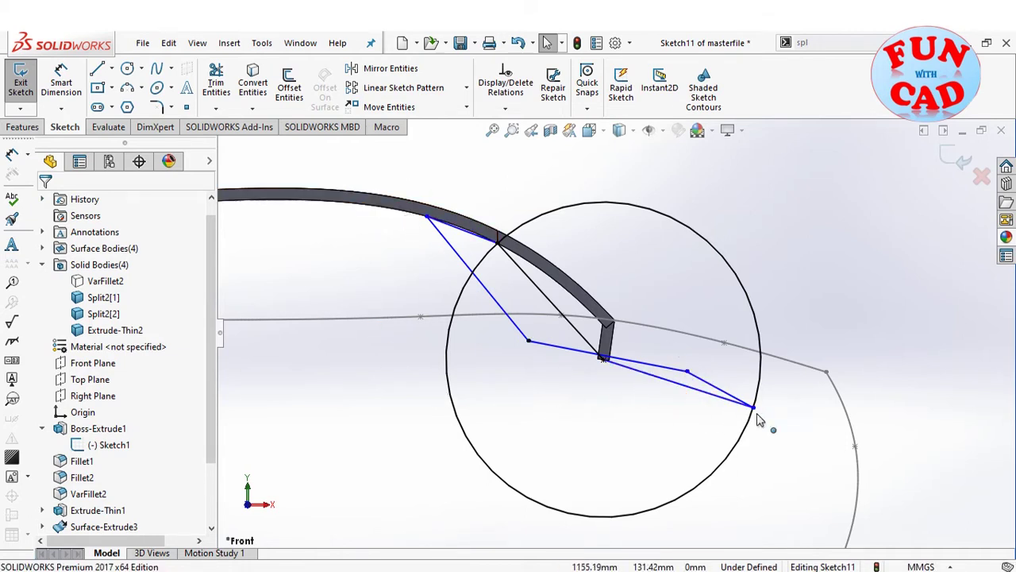
Move the linkage's rim point along the circle to test its motion, and exit the sketch
{"action": "mouse_move", "coordinate": [755, 408]}
{"action": "left_mouse_down"}
{"action": "mouse_move", "coordinate": [763, 386]}
{"action": "mouse_move", "coordinate": [754, 292]}
{"action": "mouse_move", "coordinate": [691, 245]}
{"action": "mouse_move", "coordinate": [555, 227]}
{"action": "mouse_move", "coordinate": [522, 256]}
{"action": "mouse_move", "coordinate": [537, 226]}
{"action": "mouse_move", "coordinate": [646, 223]}
{"action": "mouse_move", "coordinate": [749, 297]}
{"action": "mouse_move", "coordinate": [762, 388]}
{"action": "mouse_move", "coordinate": [753, 407]}
{"action": "left_mouse_up"}
{"action": "left_click", "coordinate": [528, 388]}
{"action": "scroll", "coordinate": [603, 397], "scroll_direction": "down", "scroll_amount": 3}
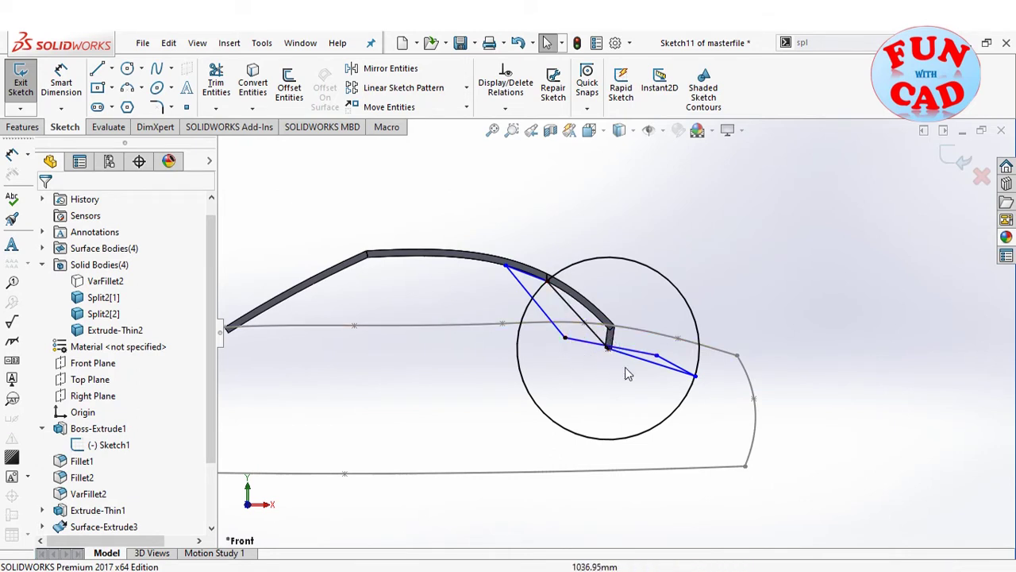
{"action": "left_click", "coordinate": [955, 169]}
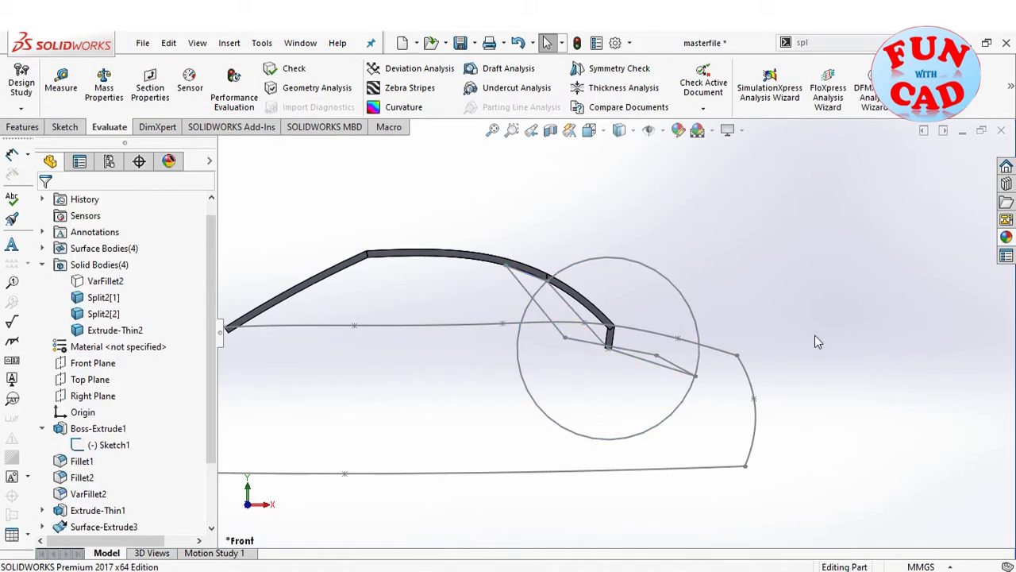
Start a sketch on the Front Plane and convert the outer upper edges of the middle and rear roof panels
{"action": "scroll", "coordinate": [790, 376], "scroll_direction": "up", "scroll_amount": 2}
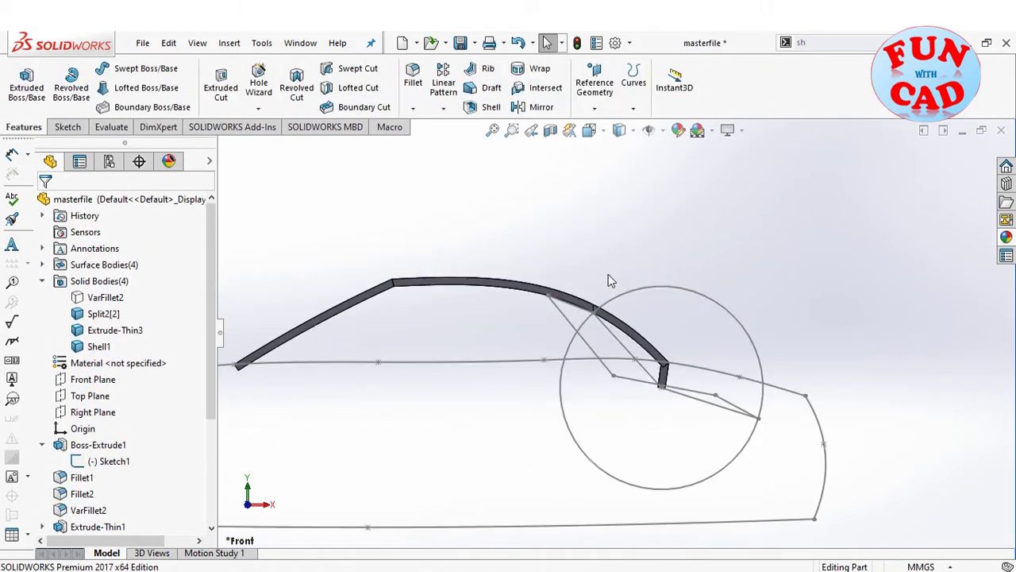
{"action": "scroll", "coordinate": [603, 277], "scroll_direction": "down", "scroll_amount": 3}
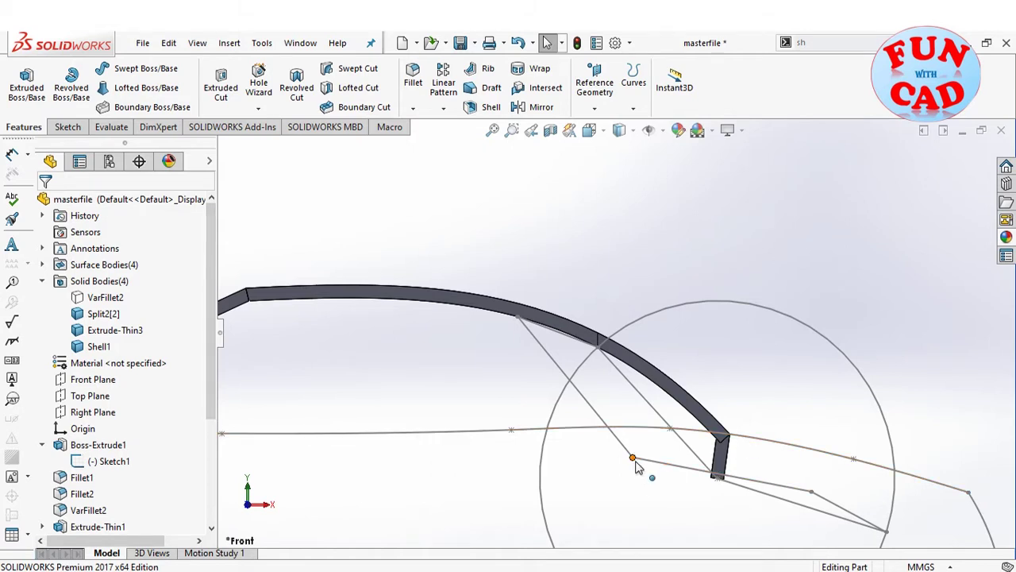
{"action": "left_click", "coordinate": [93, 380]}
{"action": "left_click", "coordinate": [107, 352]}
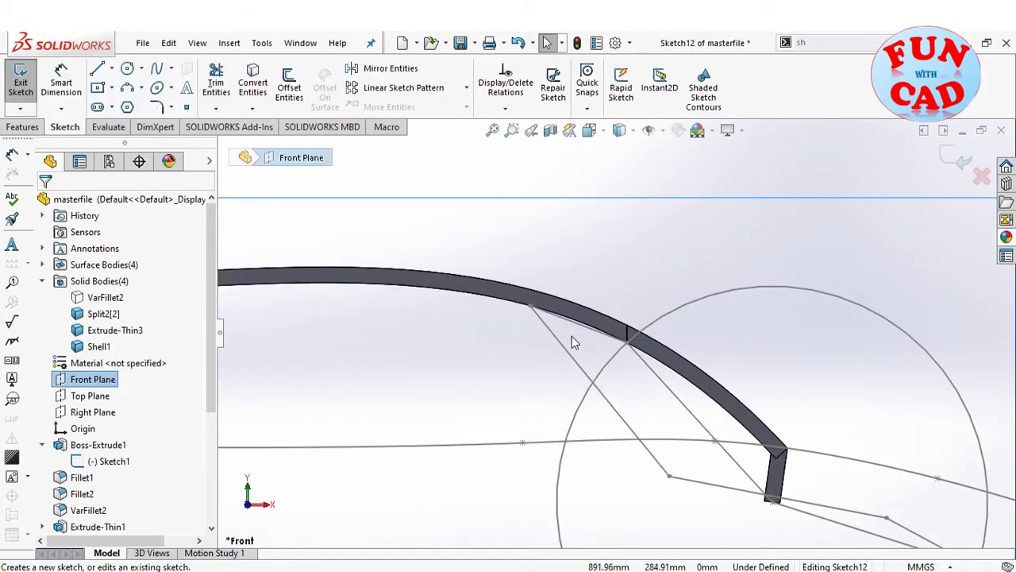
{"action": "left_click", "coordinate": [252, 83]}
{"action": "left_click", "coordinate": [570, 302]}
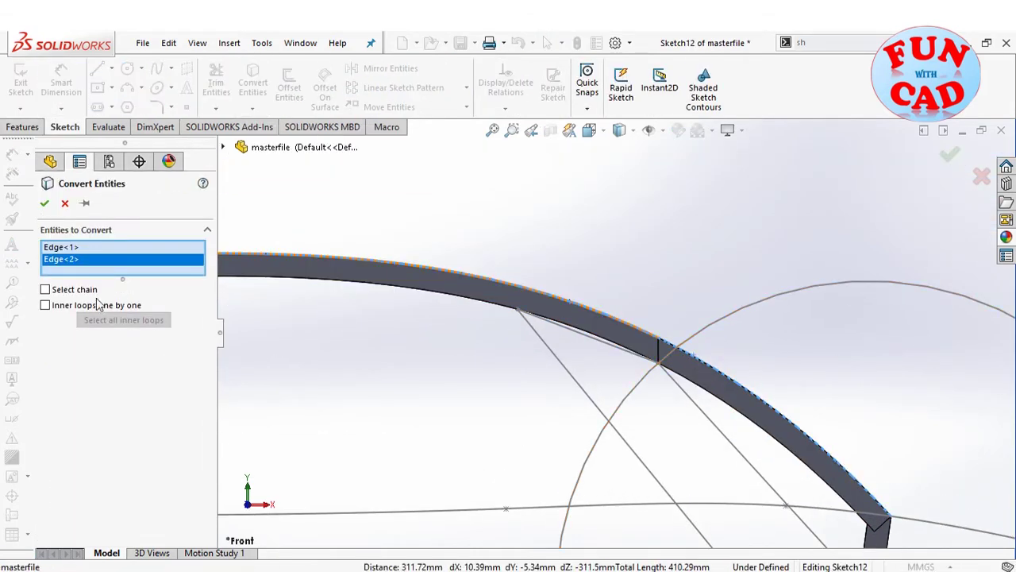
{"action": "left_click", "coordinate": [44, 203]}
Offset the converted roof curves 4 mm inward and turn the base curves into construction geometry
{"action": "left_click", "coordinate": [289, 86]}
{"action": "left_click", "coordinate": [419, 270]}
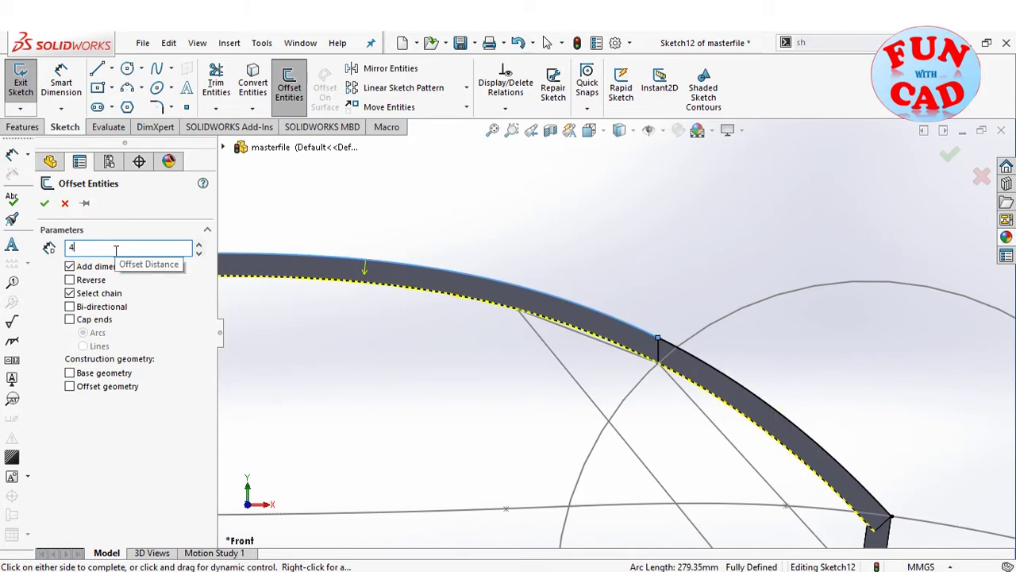
{"action": "type", "text": "4"}
{"action": "key", "text": "Return"}
{"action": "left_click", "coordinate": [73, 374]}
{"action": "scroll", "coordinate": [341, 378], "scroll_direction": "up", "scroll_amount": 3}
{"action": "scroll", "coordinate": [671, 333], "scroll_direction": "down", "scroll_amount": 1}
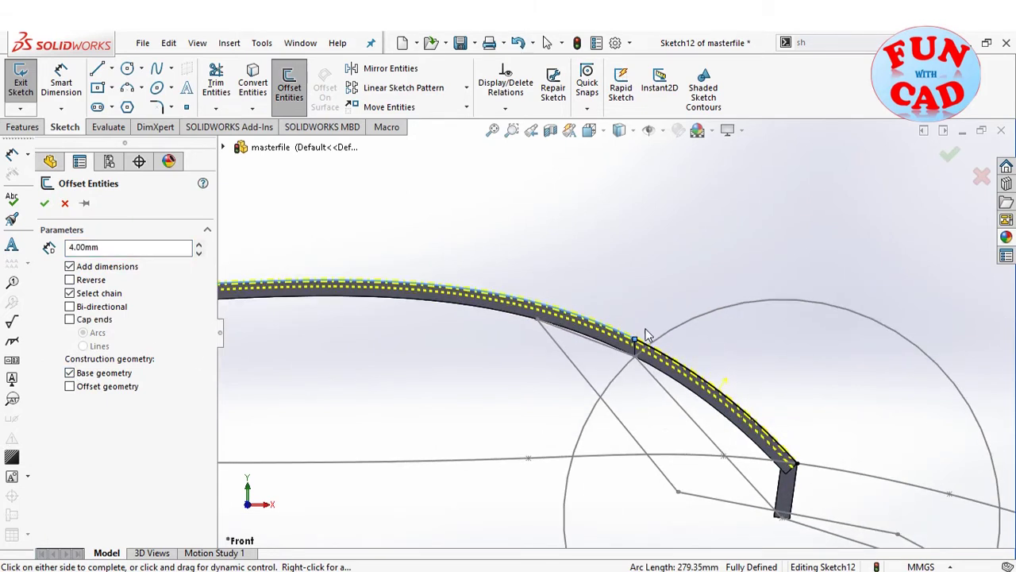
{"action": "left_click", "coordinate": [45, 204]}
Draw a line from the front linkage joint below the roof to the rear end of the offset curve
{"action": "scroll", "coordinate": [133, 465], "scroll_direction": "down", "scroll_amount": 5}
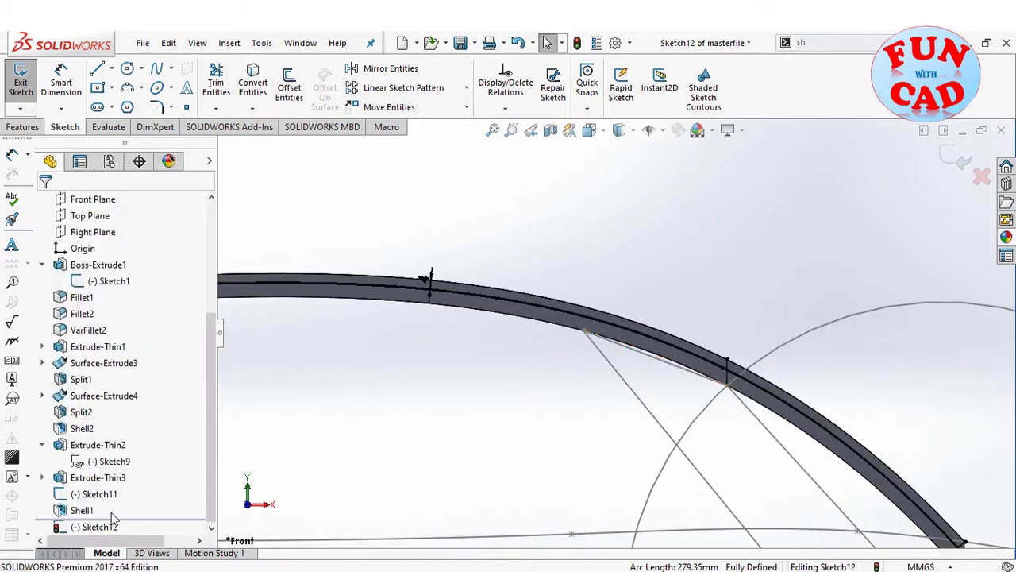
{"action": "left_click", "coordinate": [713, 485]}
{"action": "left_click", "coordinate": [833, 460]}
{"action": "key", "text": "Escape"}
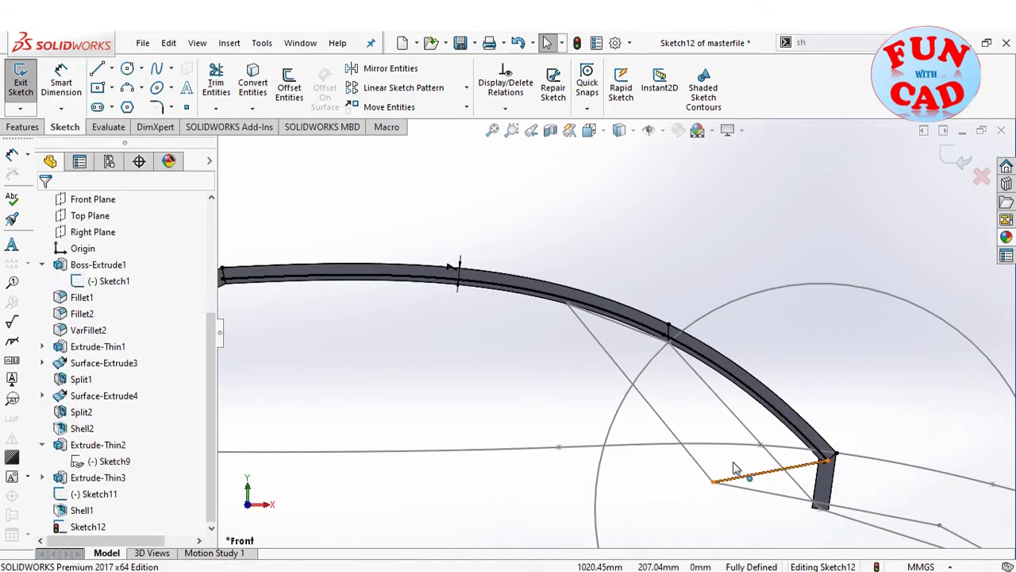
Draw a short line across the offset curve at the front end of the roof's linkage line and make it construction geometry
{"action": "left_click", "coordinate": [97, 70]}
{"action": "scroll", "coordinate": [659, 322], "scroll_direction": "down", "scroll_amount": 5}
{"action": "left_click", "coordinate": [382, 251]}
{"action": "left_click", "coordinate": [373, 299]}
{"action": "key", "text": "Escape"}
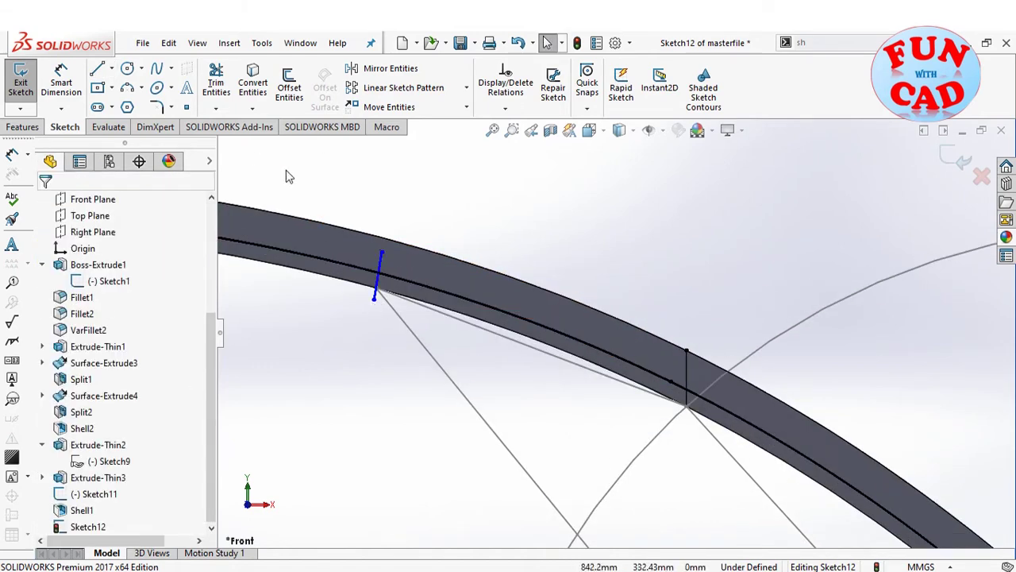
{"action": "left_click", "coordinate": [379, 271]}
{"action": "left_click", "coordinate": [67, 439]}
{"action": "left_click", "coordinate": [44, 204]}
Trim the offset curve ahead of the short crossing line and exit the sketch
{"action": "left_click", "coordinate": [216, 79]}
{"action": "left_click_drag", "start_coordinate": [323, 281], "coordinate": [332, 249]}
{"action": "key", "text": "Escape"}
{"action": "scroll", "coordinate": [368, 395], "scroll_direction": "up", "scroll_amount": 5}
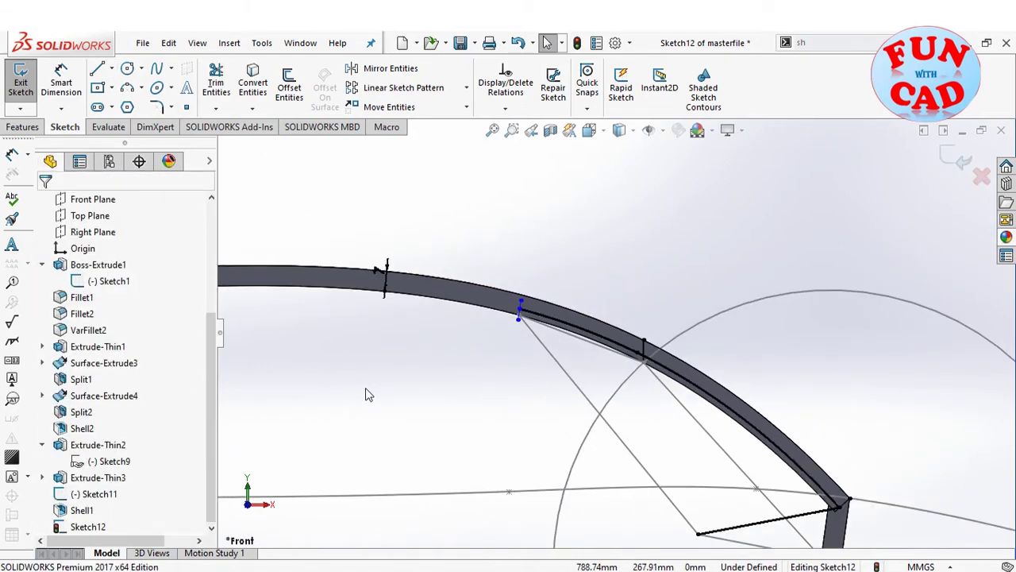
{"action": "scroll", "coordinate": [816, 519], "scroll_direction": "up", "scroll_amount": 5}
{"action": "scroll", "coordinate": [675, 298], "scroll_direction": "down", "scroll_amount": 4}
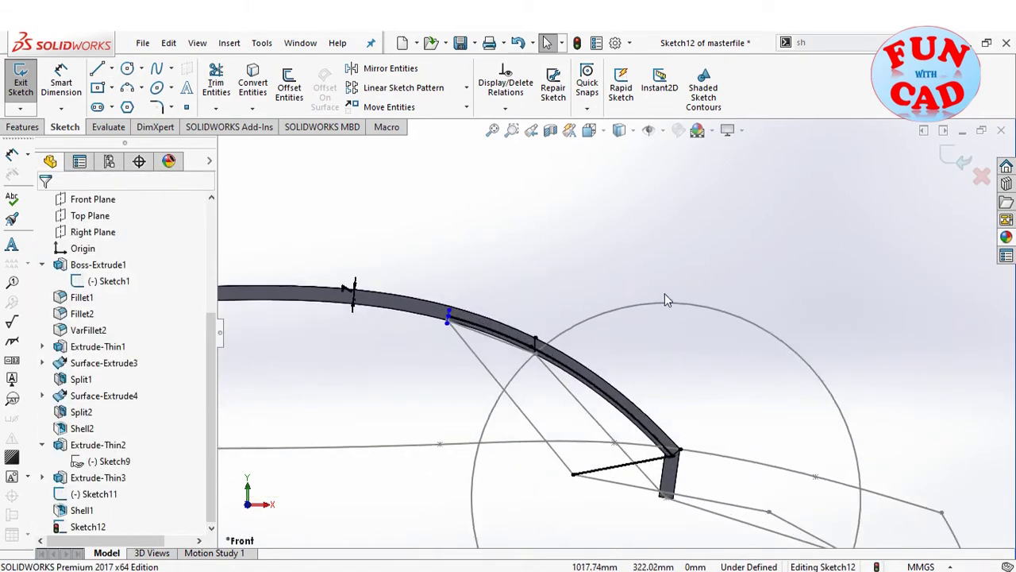
{"action": "left_click", "coordinate": [952, 160]}
Begin extruding the arm sketch as a 2 mm deep thin feature with a 6 mm mid-plane thickness
{"action": "key", "text": "ctrl+5"}
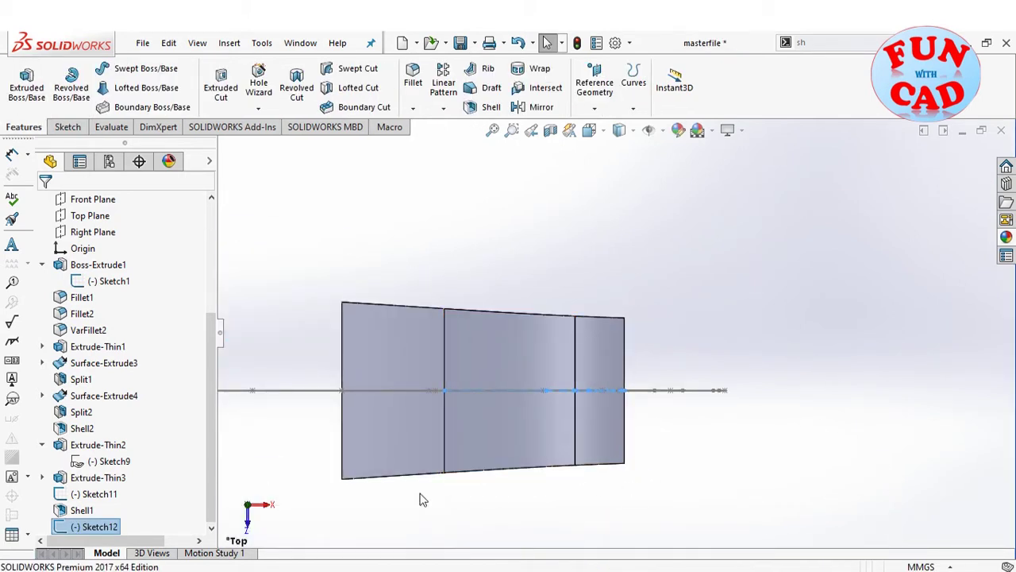
{"action": "key", "text": "ctrl+1"}
{"action": "left_click", "coordinate": [26, 83]}
{"action": "scroll", "coordinate": [545, 222], "scroll_direction": "down", "scroll_amount": 5}
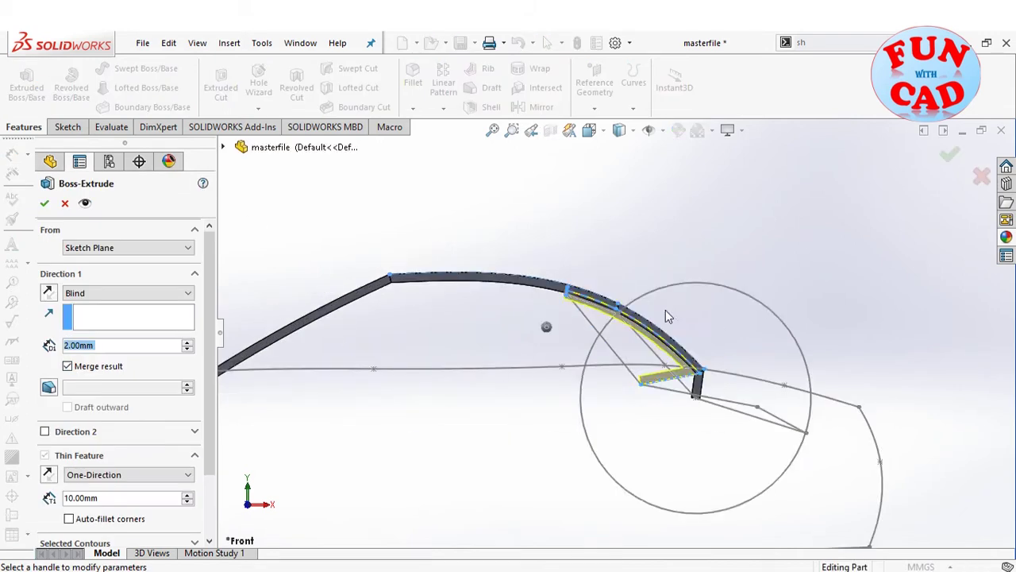
{"action": "left_click", "coordinate": [127, 473]}
{"action": "left_click", "coordinate": [96, 496]}
{"action": "left_click_drag", "start_coordinate": [96, 498], "coordinate": [65, 496]}
{"action": "type", "text": "6"}
{"action": "key", "text": "Return"}
{"action": "scroll", "coordinate": [636, 302], "scroll_direction": "down", "scroll_amount": 3}
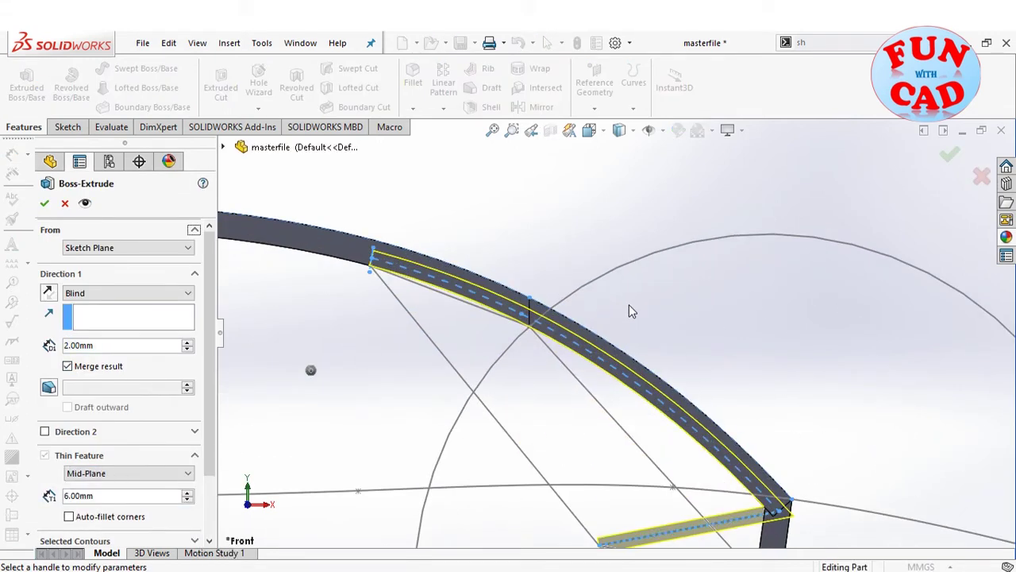
Start the arm extrusion at a 152.2 mm offset from the sketch plane and check its position in the Right view
{"action": "left_click", "coordinate": [103, 248]}
{"action": "left_click", "coordinate": [87, 291]}
{"action": "left_click_drag", "start_coordinate": [95, 272], "coordinate": [62, 275]}
{"action": "type", "text": "152.2"}
{"action": "key", "text": "Return"}
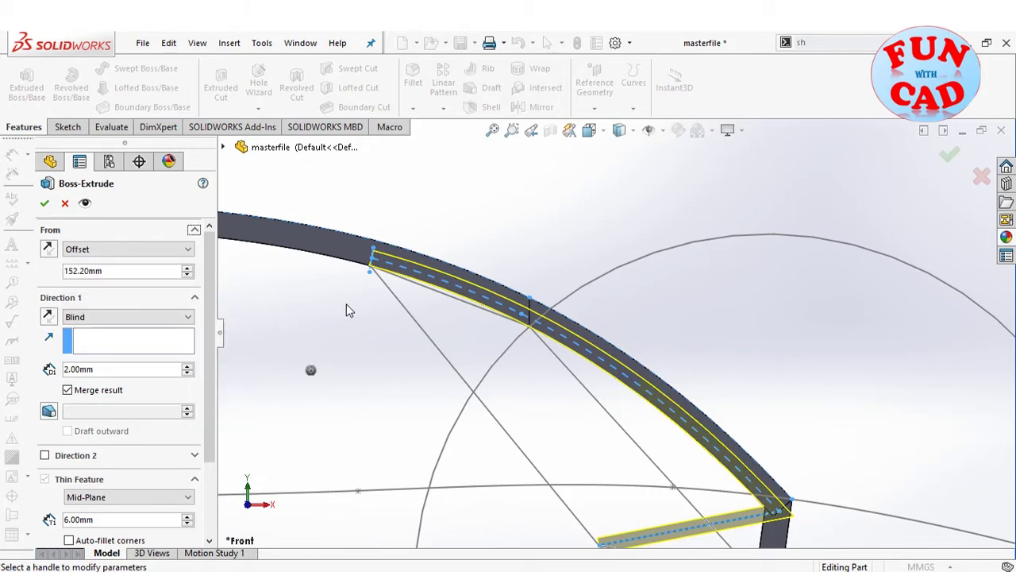
{"action": "left_click", "coordinate": [268, 504]}
{"action": "left_click", "coordinate": [492, 131]}
{"action": "scroll", "coordinate": [635, 194], "scroll_direction": "down", "scroll_amount": 3}
{"action": "scroll", "coordinate": [318, 416], "scroll_direction": "down", "scroll_amount": 2}
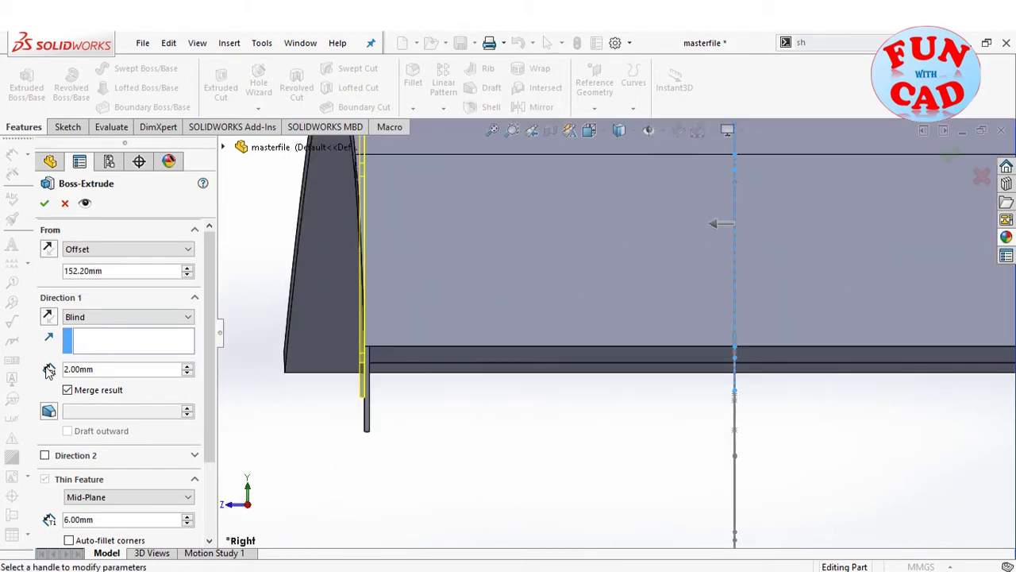
Reverse the extrusion direction, set the start offset to 148.2 mm, and create the arm as a separate body without merging
{"action": "left_click", "coordinate": [50, 317]}
{"action": "type", "text": "148.2"}
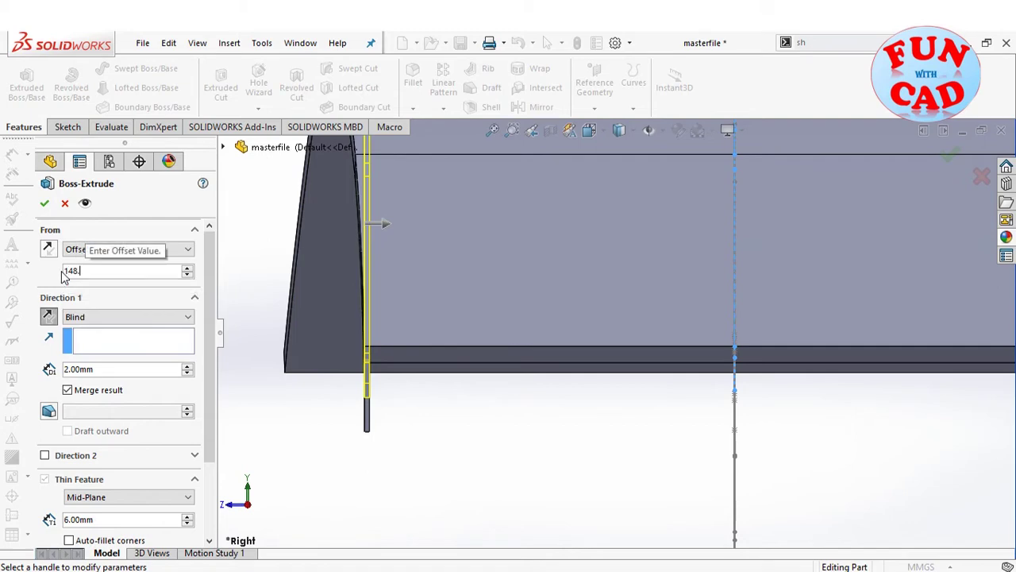
{"action": "key", "text": "Return"}
{"action": "scroll", "coordinate": [473, 448], "scroll_direction": "up", "scroll_amount": 3}
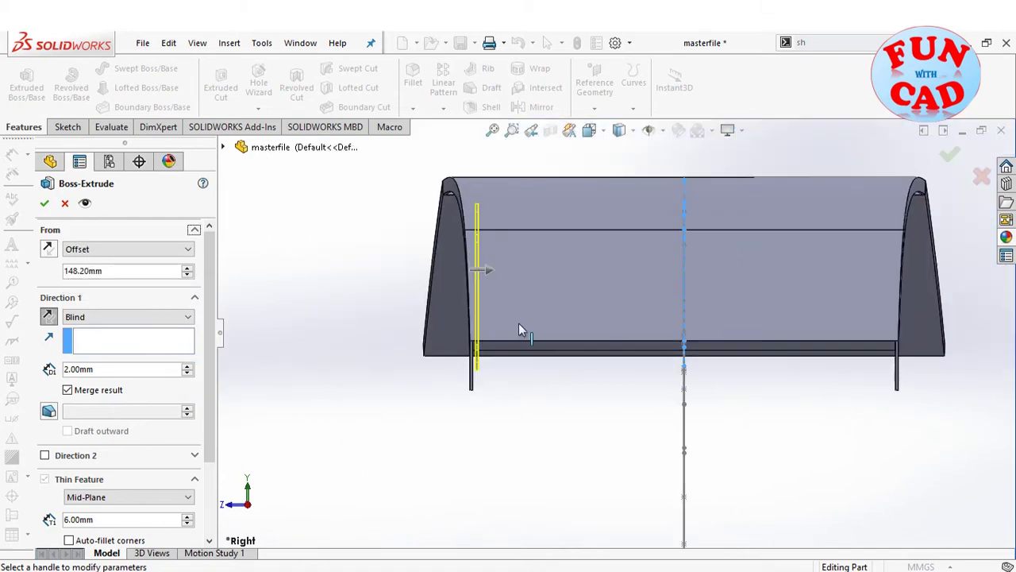
{"action": "scroll", "coordinate": [262, 286], "scroll_direction": "down", "scroll_amount": 1}
{"action": "left_click", "coordinate": [105, 391]}
{"action": "middle_click_drag", "start_coordinate": [476, 397], "coordinate": [613, 433]}
{"action": "left_click", "coordinate": [44, 203]}
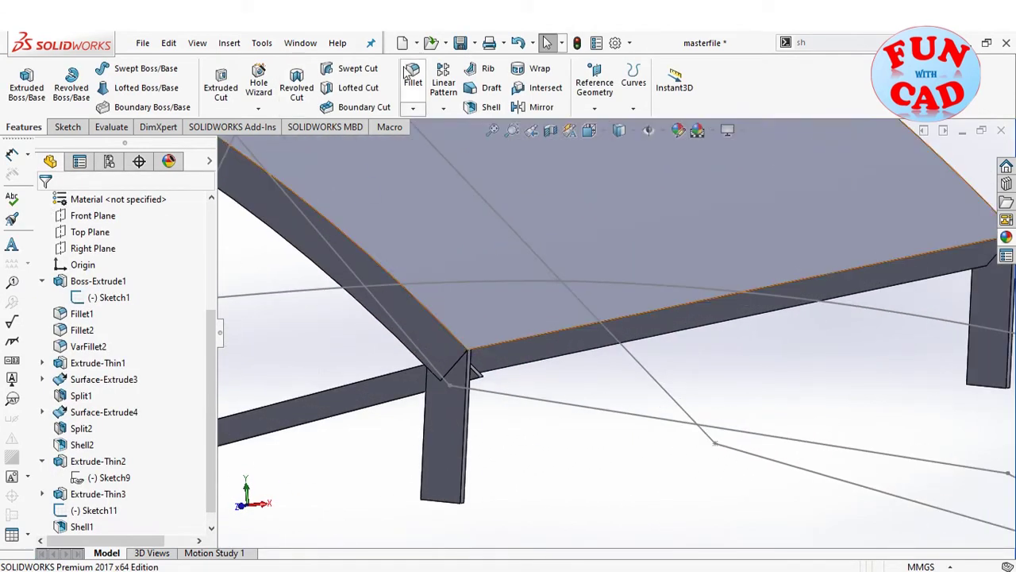
Apply a 10 mm fillet to the arm's corner edge where the curved bar meets the short straight link
{"action": "left_click", "coordinate": [407, 73]}
{"action": "scroll", "coordinate": [488, 374], "scroll_direction": "down", "scroll_amount": 2}
{"action": "left_click", "coordinate": [493, 373]}
{"action": "left_click", "coordinate": [240, 506]}
{"action": "left_click", "coordinate": [492, 130]}
{"action": "scroll", "coordinate": [620, 350], "scroll_direction": "down", "scroll_amount": 10}
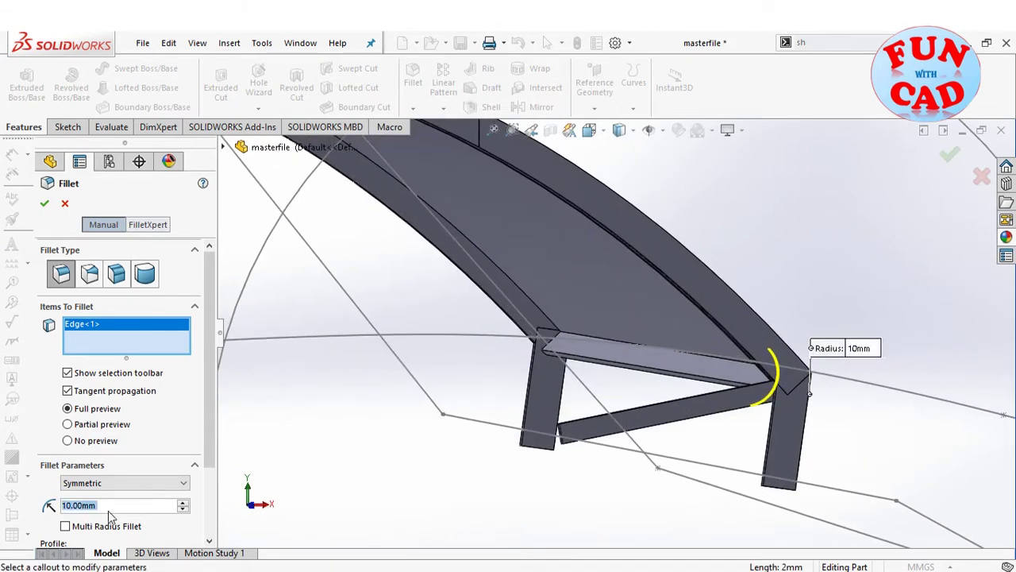
{"action": "left_click", "coordinate": [45, 204]}
{"action": "mouse_move", "coordinate": [707, 449]}
{"action": "middle_mouse_down"}
{"action": "mouse_move", "coordinate": [797, 476]}
{"action": "mouse_move", "coordinate": [691, 450]}
{"action": "middle_mouse_up"}
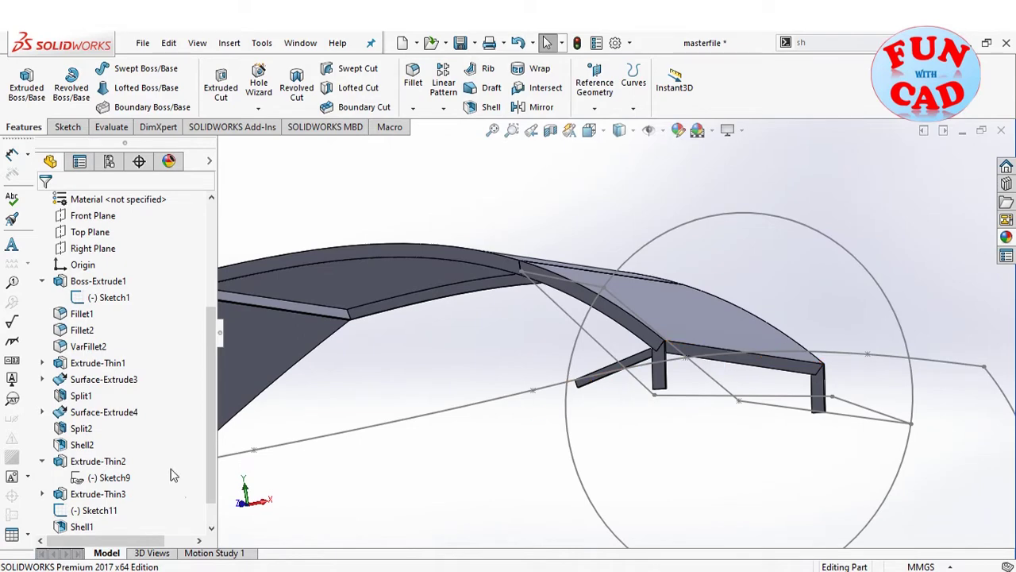
Roll the feature history back and forward again, and examine the new arm from beneath the roof
{"action": "scroll", "coordinate": [167, 454], "scroll_direction": "down", "scroll_amount": 1}
{"action": "left_click_drag", "start_coordinate": [149, 533], "coordinate": [149, 519]}
{"action": "scroll", "coordinate": [743, 357], "scroll_direction": "down", "scroll_amount": 5}
{"action": "left_click_drag", "start_coordinate": [122, 518], "coordinate": [122, 528]}
{"action": "middle_click_drag", "start_coordinate": [484, 350], "coordinate": [548, 365]}
{"action": "scroll", "coordinate": [548, 366], "scroll_direction": "up", "scroll_amount": 4}
{"action": "middle_click_drag", "start_coordinate": [255, 514], "coordinate": [454, 274]}
{"action": "key", "text": "ctrl+1"}
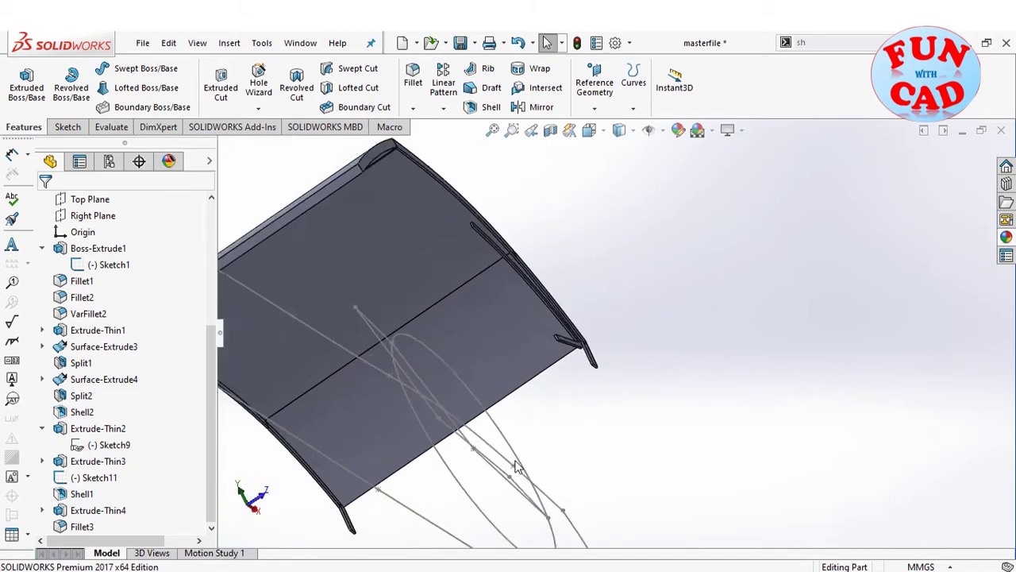
Make the middle roof panel body Shell1 transparent to reveal the arm behind it
{"action": "scroll", "coordinate": [94, 300], "scroll_direction": "up", "scroll_amount": 6}
{"action": "scroll", "coordinate": [94, 303], "scroll_direction": "up", "scroll_amount": 1}
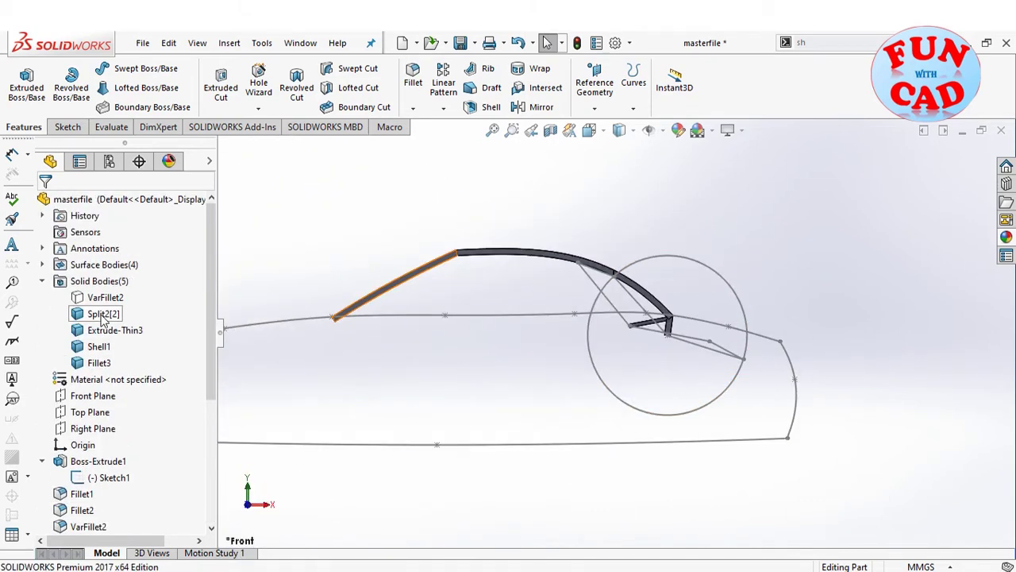
{"action": "right_click", "coordinate": [102, 352]}
{"action": "left_click", "coordinate": [156, 502]}
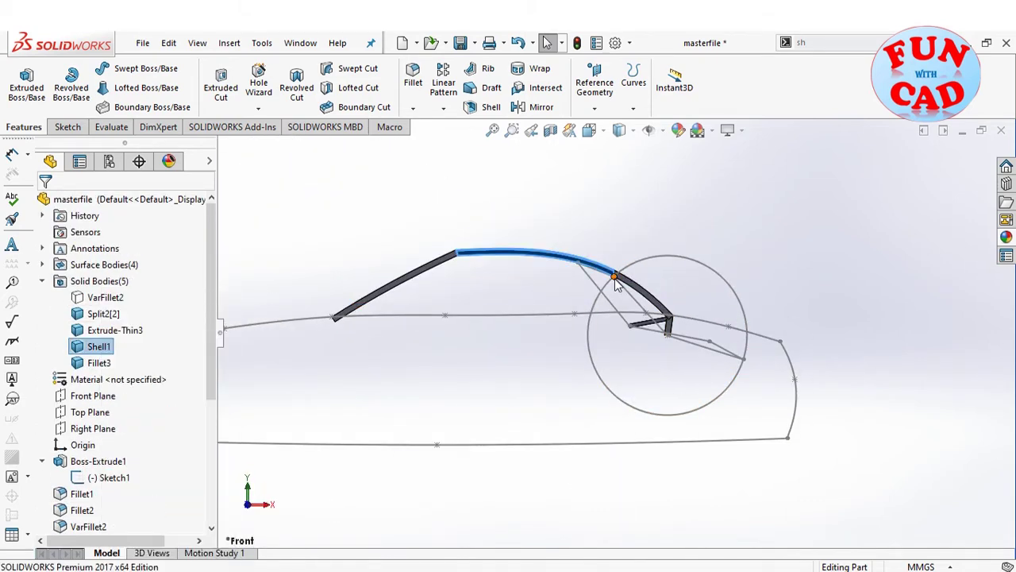
{"action": "scroll", "coordinate": [613, 257], "scroll_direction": "down", "scroll_amount": 5}
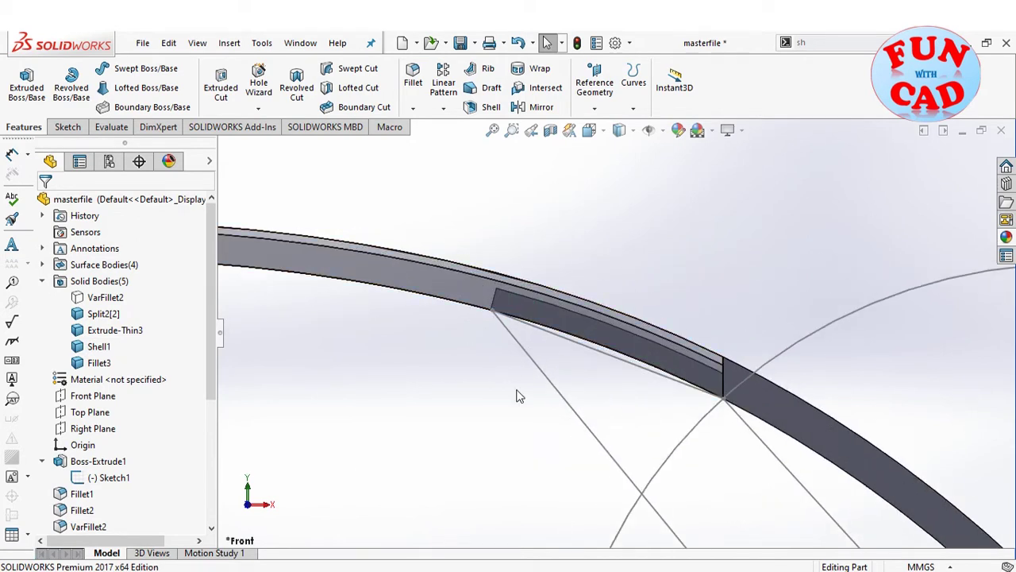
{"action": "scroll", "coordinate": [553, 284], "scroll_direction": "down", "scroll_amount": 3}
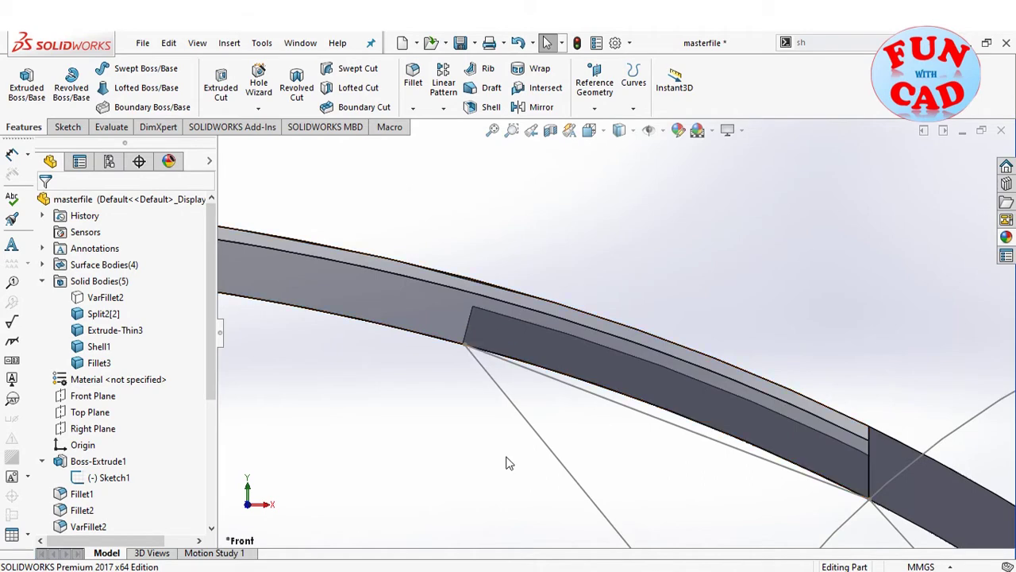
Sketch a circle of about 2.2 mm radius centred on the arm's front end edge
{"action": "left_click", "coordinate": [128, 69]}
{"action": "scroll", "coordinate": [480, 327], "scroll_direction": "down", "scroll_amount": 4}
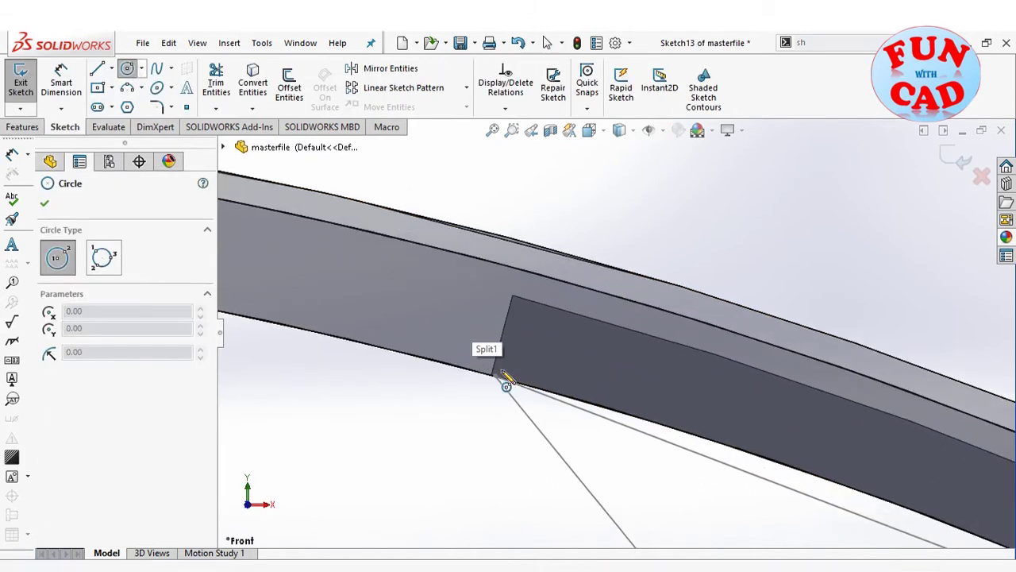
{"action": "middle_click_drag", "start_coordinate": [463, 432], "coordinate": [484, 368]}
{"action": "key", "text": "ctrl+1"}
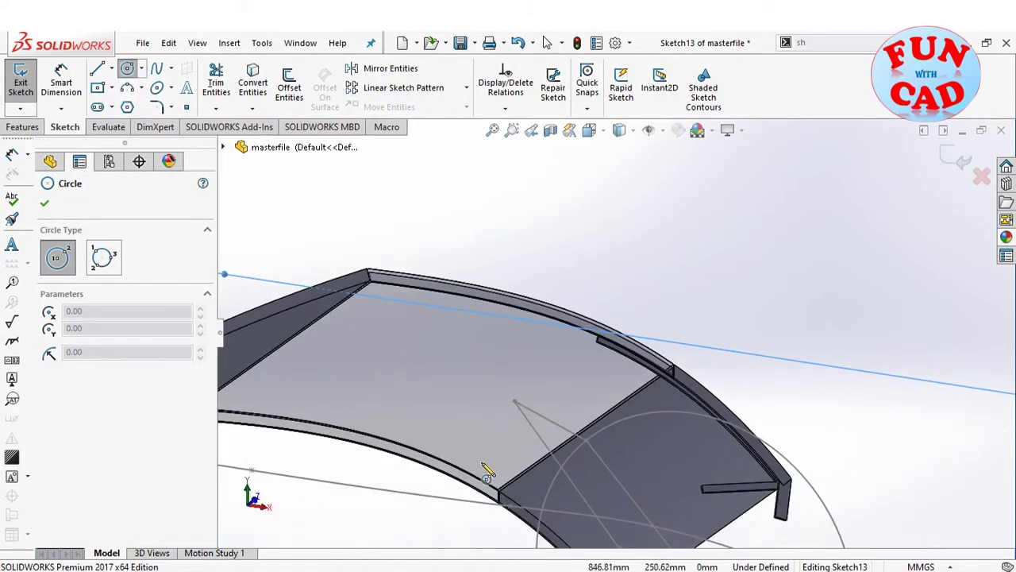
{"action": "scroll", "coordinate": [516, 349], "scroll_direction": "down", "scroll_amount": 5}
{"action": "left_click", "coordinate": [512, 321]}
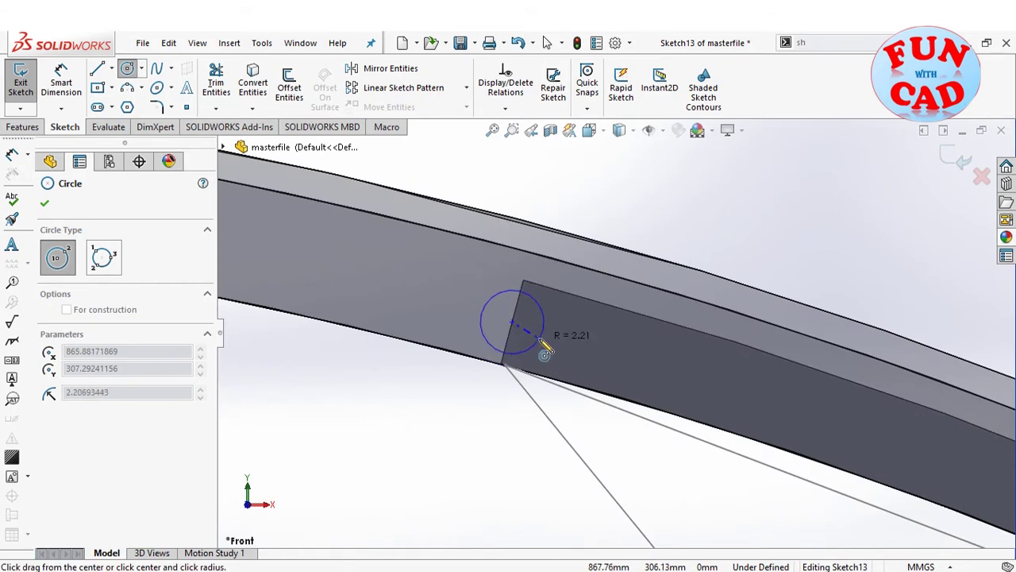
{"action": "left_click", "coordinate": [545, 353]}
Set the circle's diameter to 4 mm and exit the sketch
{"action": "key", "text": "d"}
{"action": "left_click", "coordinate": [496, 351]}
{"action": "left_click", "coordinate": [444, 417]}
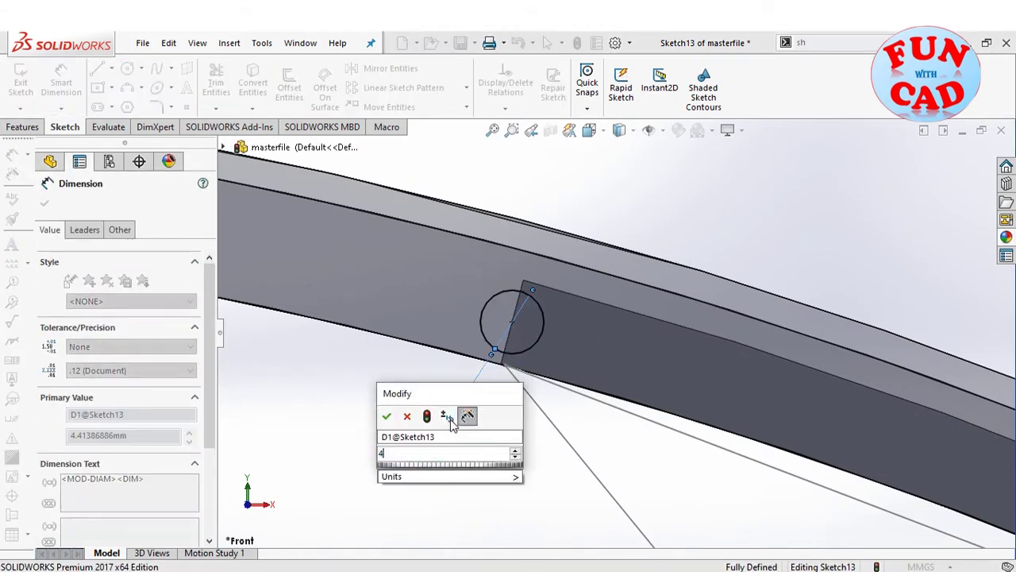
{"action": "type", "text": "4"}
{"action": "key", "text": "Return"}
{"action": "left_click", "coordinate": [962, 155]}
Begin extruding the circle from a 148.2 mm offset and check the pin against the arm in the Right view
{"action": "left_click", "coordinate": [37, 87]}
{"action": "left_click", "coordinate": [87, 249]}
{"action": "left_click", "coordinate": [87, 291]}
{"action": "left_click_drag", "start_coordinate": [98, 273], "coordinate": [53, 271]}
{"action": "type", "text": "148.2"}
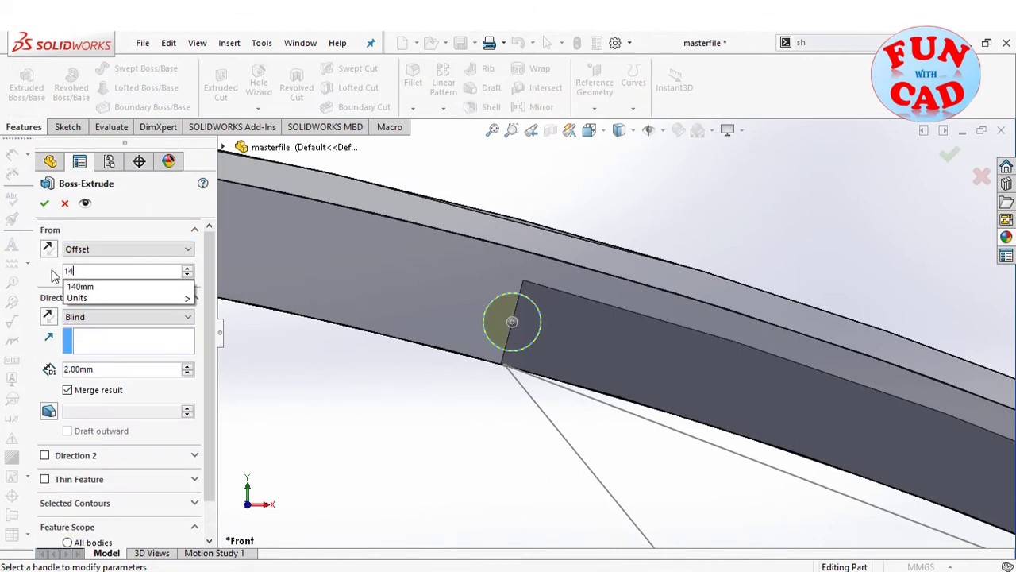
{"action": "left_click", "coordinate": [269, 504]}
{"action": "left_click", "coordinate": [492, 133]}
{"action": "scroll", "coordinate": [503, 258], "scroll_direction": "down", "scroll_amount": 8}
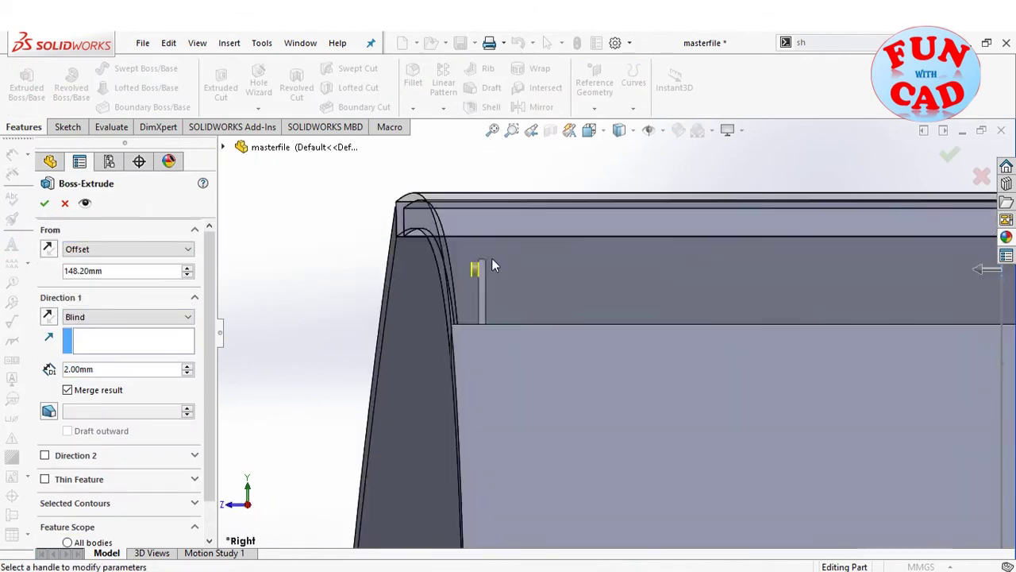
{"action": "scroll", "coordinate": [519, 302], "scroll_direction": "down", "scroll_amount": 2}
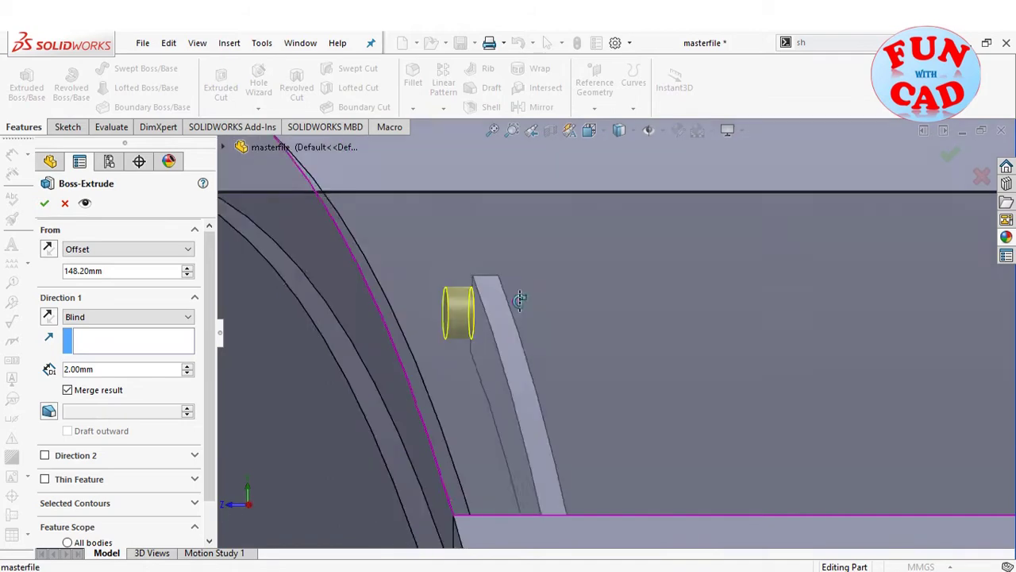
Set the front pin extrusion's start offset to 146.2 mm and depth to 10 mm, comparing its length with the arm in the Top view
{"action": "type", "text": ".2"}
{"action": "scroll", "coordinate": [306, 332], "scroll_direction": "up", "scroll_amount": 3}
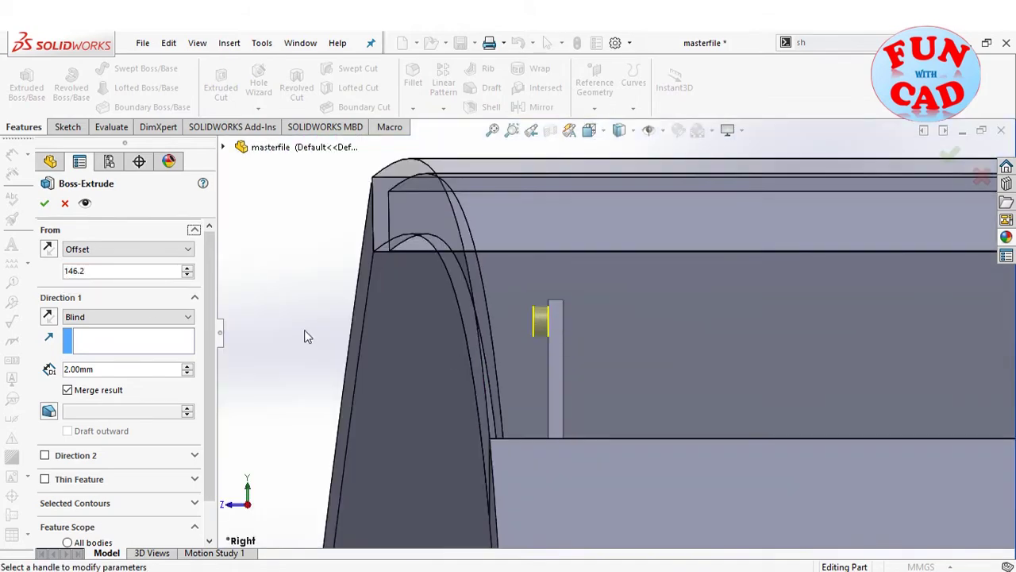
{"action": "key", "text": "ctrl+5"}
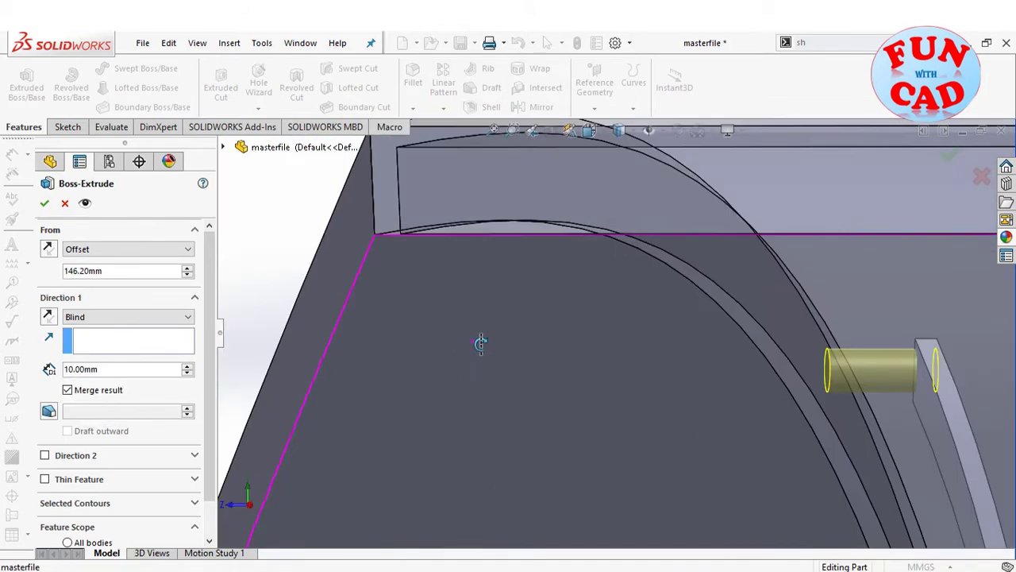
{"action": "scroll", "coordinate": [555, 451], "scroll_direction": "down", "scroll_amount": 4}
{"action": "scroll", "coordinate": [556, 451], "scroll_direction": "down", "scroll_amount": 2}
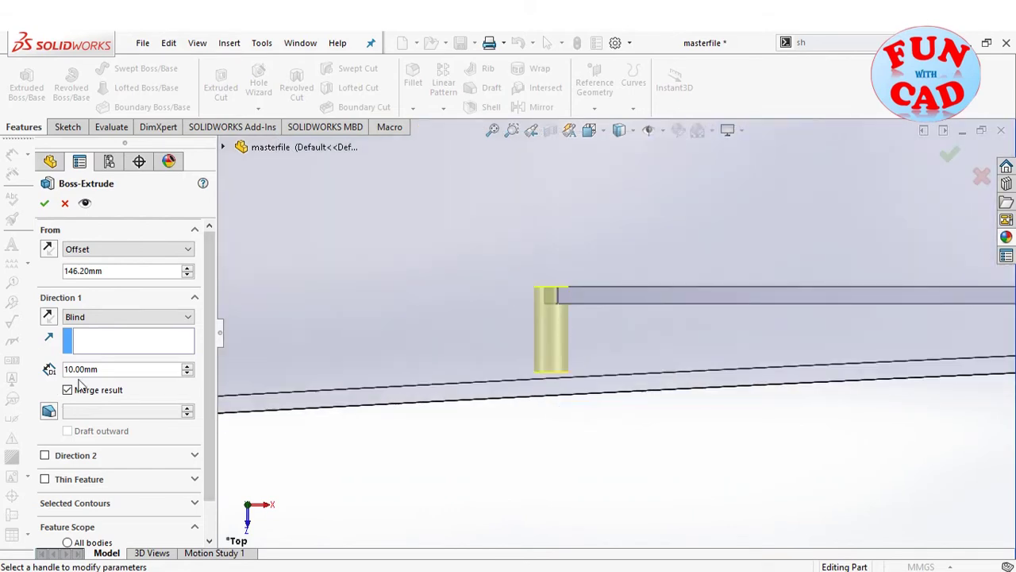
{"action": "scroll", "coordinate": [567, 382], "scroll_direction": "down", "scroll_amount": 2}
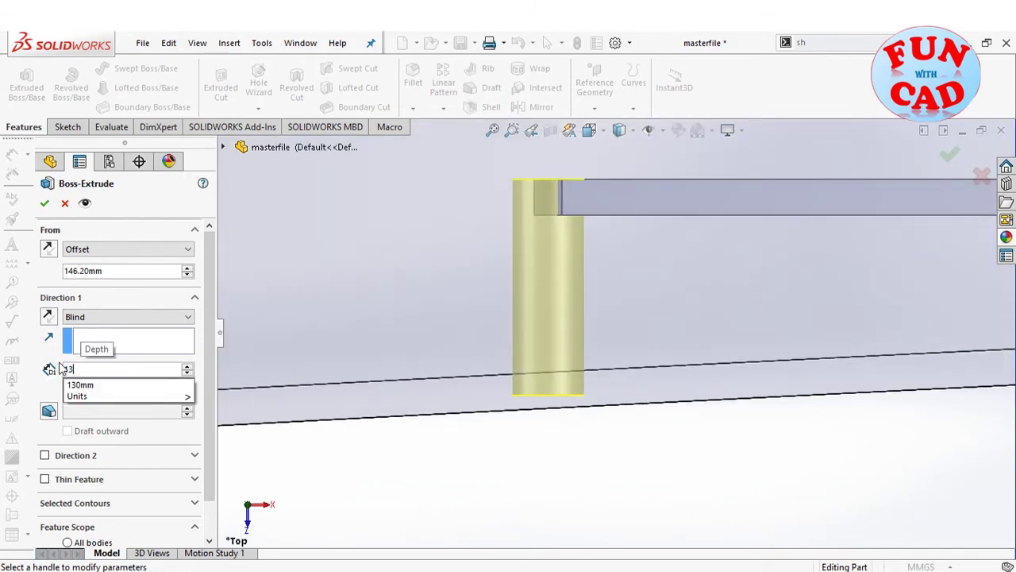
Set the pin's depth to 12 mm, limit the merge to the arm body Fillet3 and finish the extrusion
{"action": "scroll", "coordinate": [59, 445], "scroll_direction": "down", "scroll_amount": 3}
{"action": "left_click", "coordinate": [67, 516]}
{"action": "middle_click_drag", "start_coordinate": [625, 205], "coordinate": [618, 247]}
{"action": "left_click", "coordinate": [568, 504]}
{"action": "left_click", "coordinate": [44, 206]}
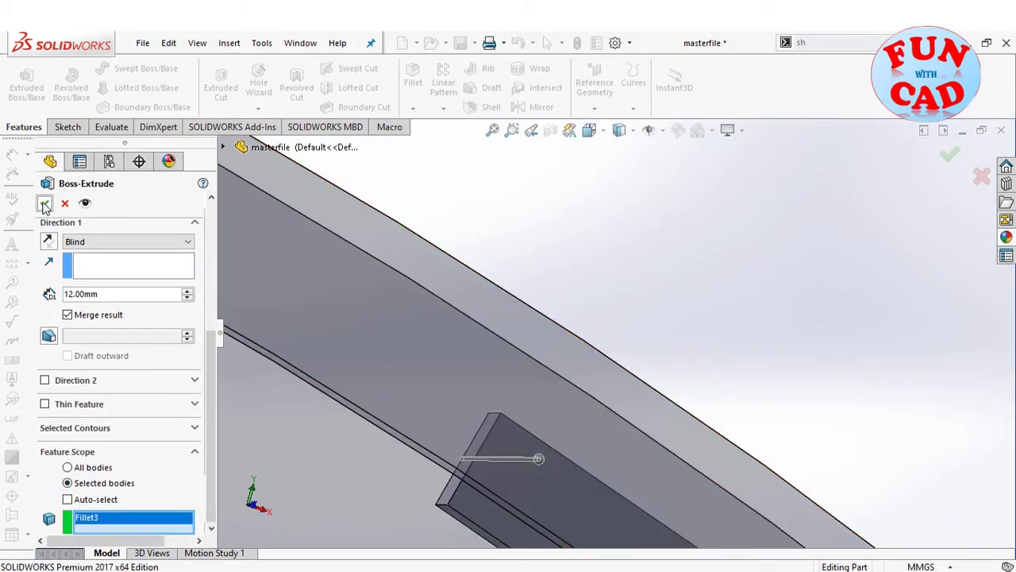
{"action": "left_click", "coordinate": [44, 205]}
{"action": "scroll", "coordinate": [550, 421], "scroll_direction": "up", "scroll_amount": 3}
{"action": "middle_click_drag", "start_coordinate": [550, 420], "coordinate": [468, 477]}
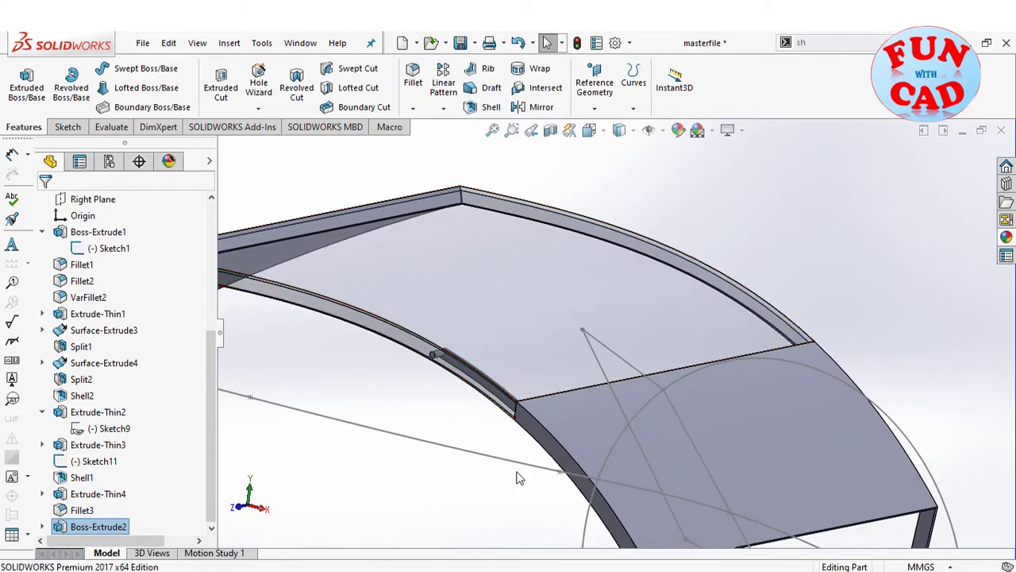
Begin an extruded cut from the pin's circle Sketch13 with a Mid Plane depth of 304.4 mm
{"action": "right_click", "coordinate": [98, 526]}
{"action": "left_click", "coordinate": [99, 528]}
{"action": "key", "text": "ctrl+v"}
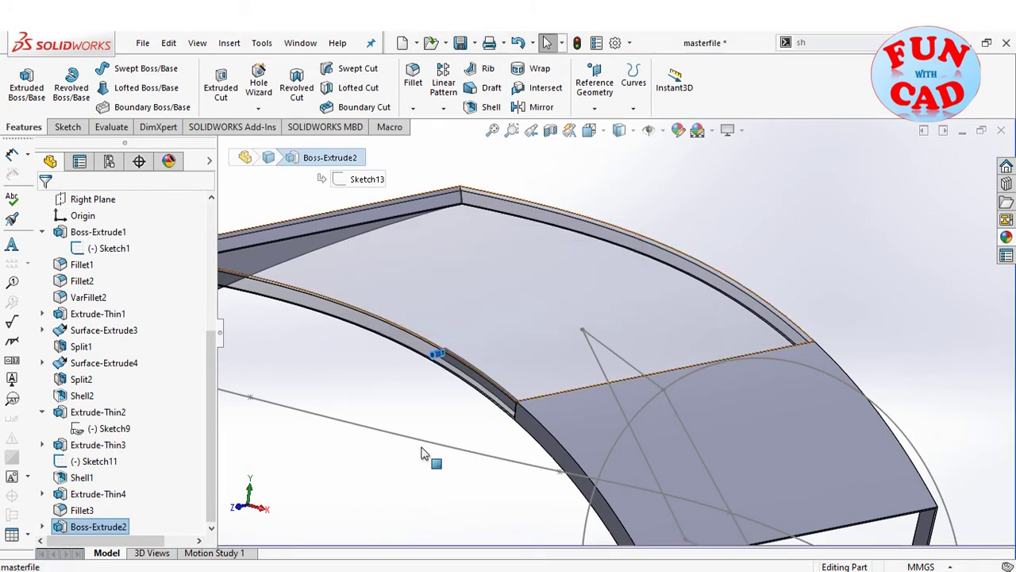
{"action": "left_click", "coordinate": [608, 307]}
{"action": "left_click", "coordinate": [42, 526]}
{"action": "left_click", "coordinate": [107, 529]}
{"action": "left_click", "coordinate": [221, 83]}
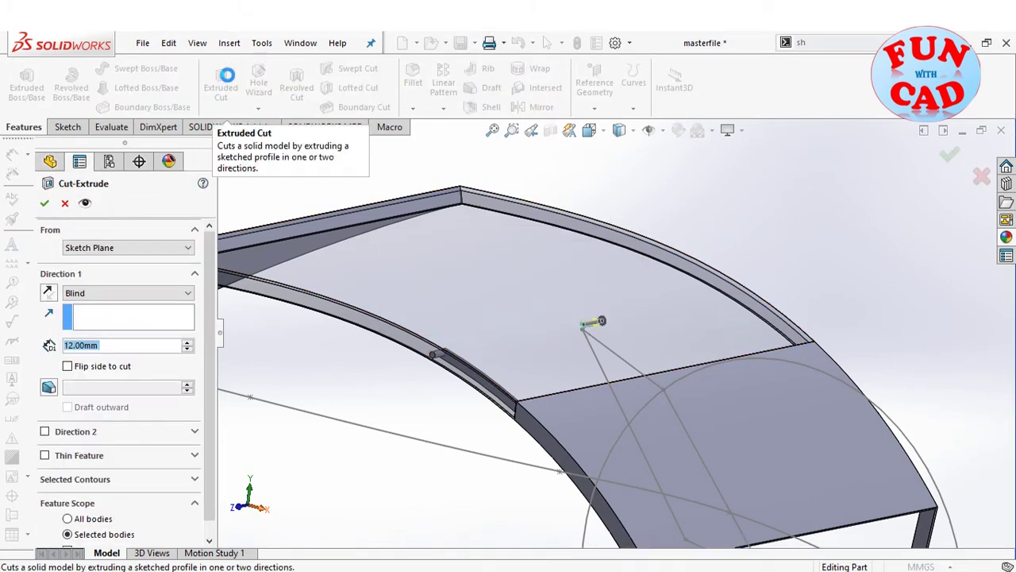
{"action": "left_click", "coordinate": [250, 491]}
{"action": "scroll", "coordinate": [640, 215], "scroll_direction": "down", "scroll_amount": 3}
{"action": "left_click", "coordinate": [119, 293]}
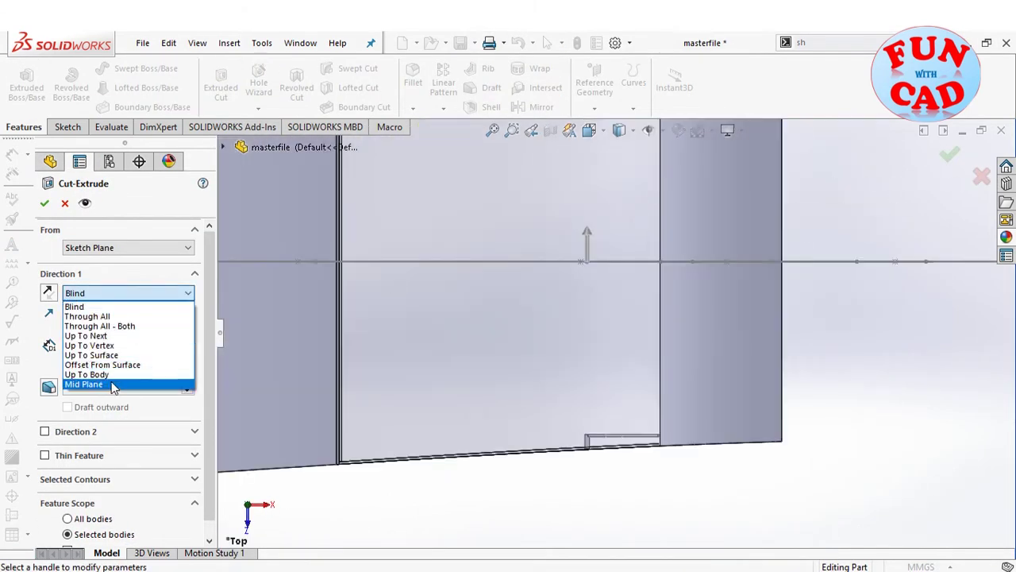
{"action": "left_click", "coordinate": [111, 386]}
{"action": "type", "text": "304"}
Set the mid-plane cut depth to 316.4 mm, limit its scope to the middle roof panel body and finish the cut
{"action": "left_click", "coordinate": [317, 521]}
{"action": "scroll", "coordinate": [611, 346], "scroll_direction": "up", "scroll_amount": 2}
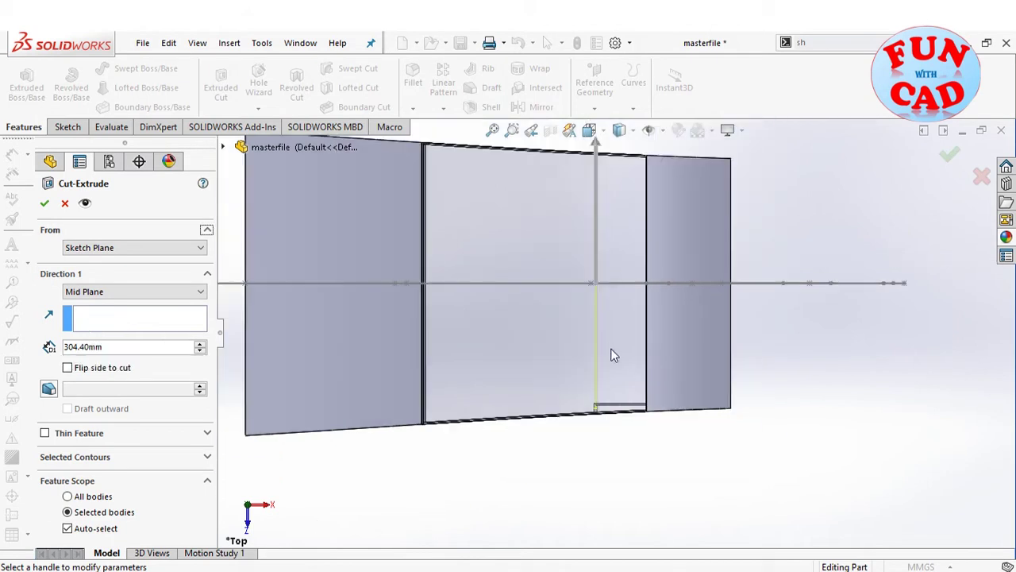
{"action": "scroll", "coordinate": [601, 406], "scroll_direction": "down", "scroll_amount": 11}
{"action": "left_click", "coordinate": [204, 345]}
{"action": "type", "text": "316"}
{"action": "scroll", "coordinate": [574, 462], "scroll_direction": "down", "scroll_amount": 6}
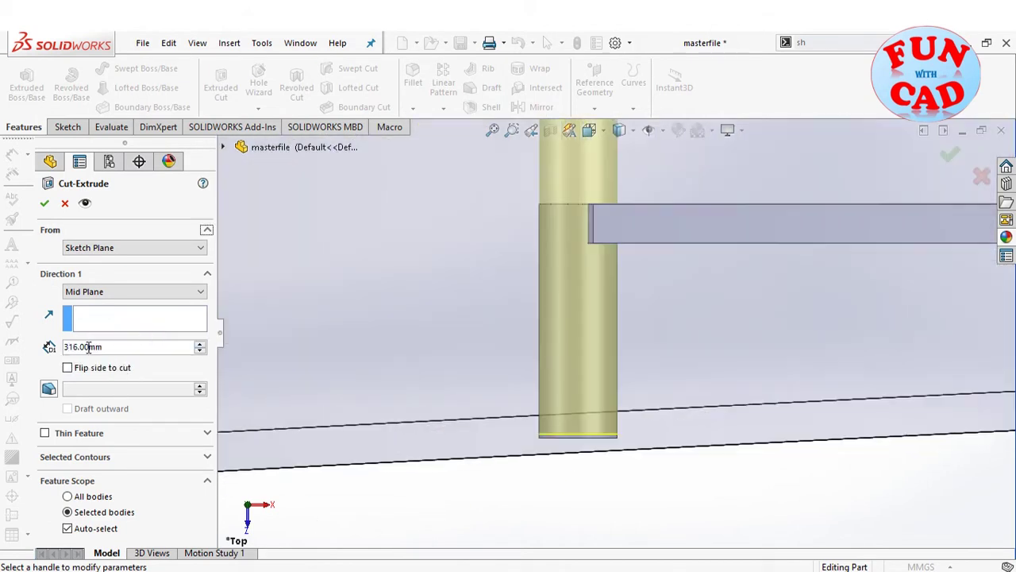
{"action": "left_click", "coordinate": [69, 529]}
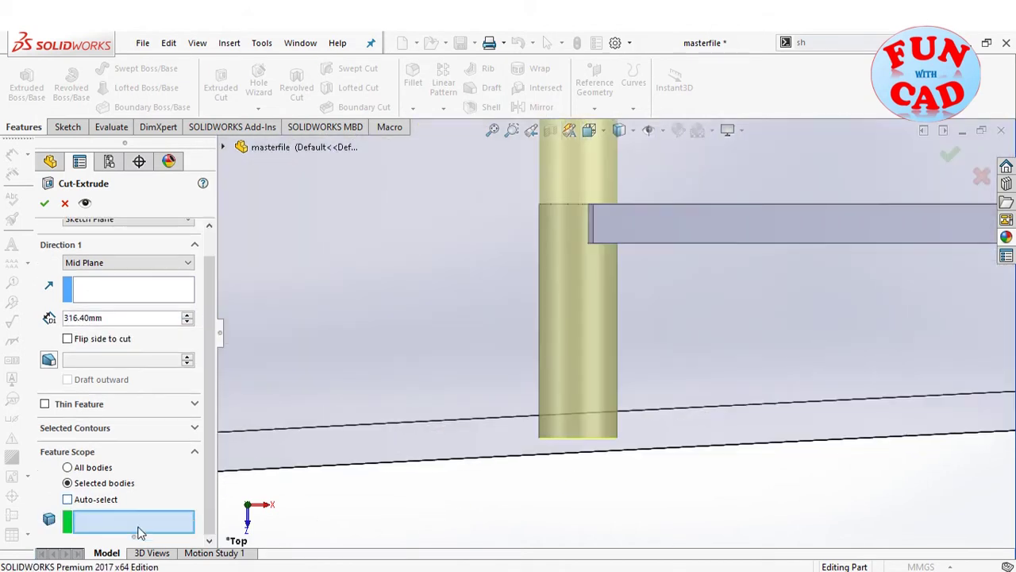
{"action": "left_click", "coordinate": [414, 449]}
{"action": "scroll", "coordinate": [613, 331], "scroll_direction": "up", "scroll_amount": 15}
{"action": "scroll", "coordinate": [625, 173], "scroll_direction": "down", "scroll_amount": 3}
{"action": "left_click", "coordinate": [44, 203]}
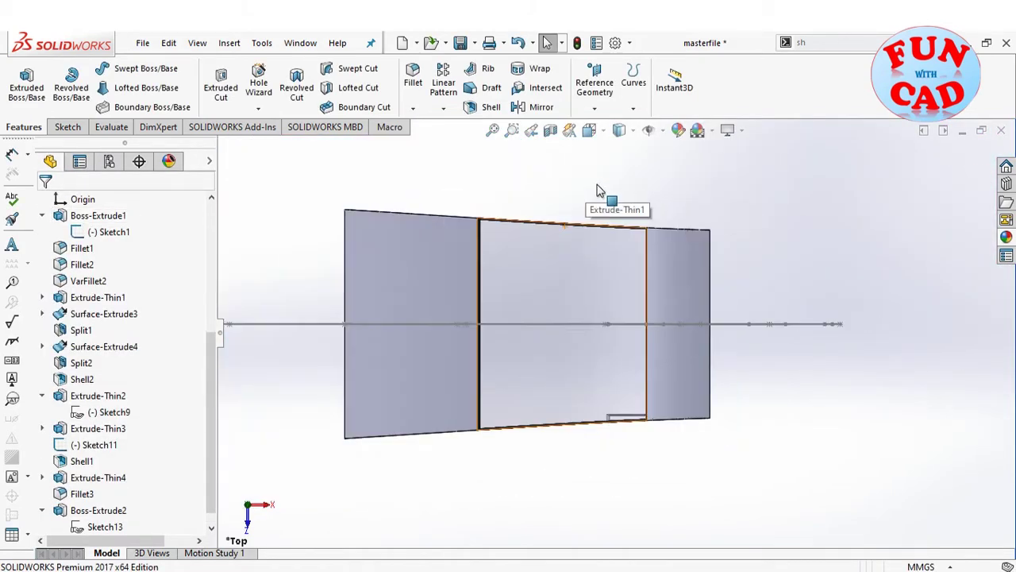
Hide the linkage layout sketch Sketch11 in the Front view
{"action": "scroll", "coordinate": [601, 336], "scroll_direction": "down", "scroll_amount": 3}
{"action": "key", "text": "ctrl+1"}
{"action": "scroll", "coordinate": [590, 376], "scroll_direction": "down", "scroll_amount": 4}
{"action": "scroll", "coordinate": [493, 423], "scroll_direction": "up", "scroll_amount": 3}
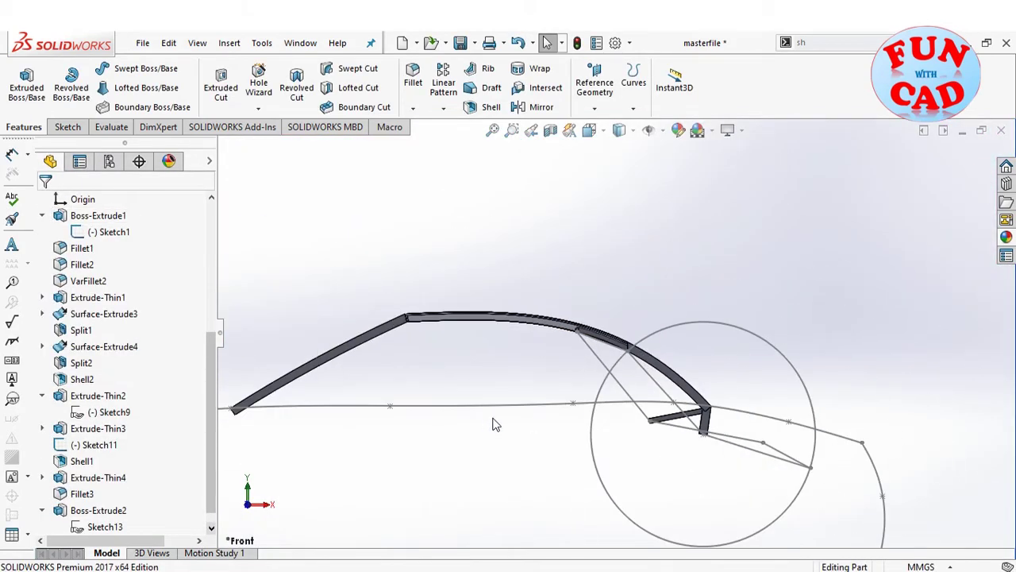
{"action": "scroll", "coordinate": [601, 389], "scroll_direction": "down", "scroll_amount": 5}
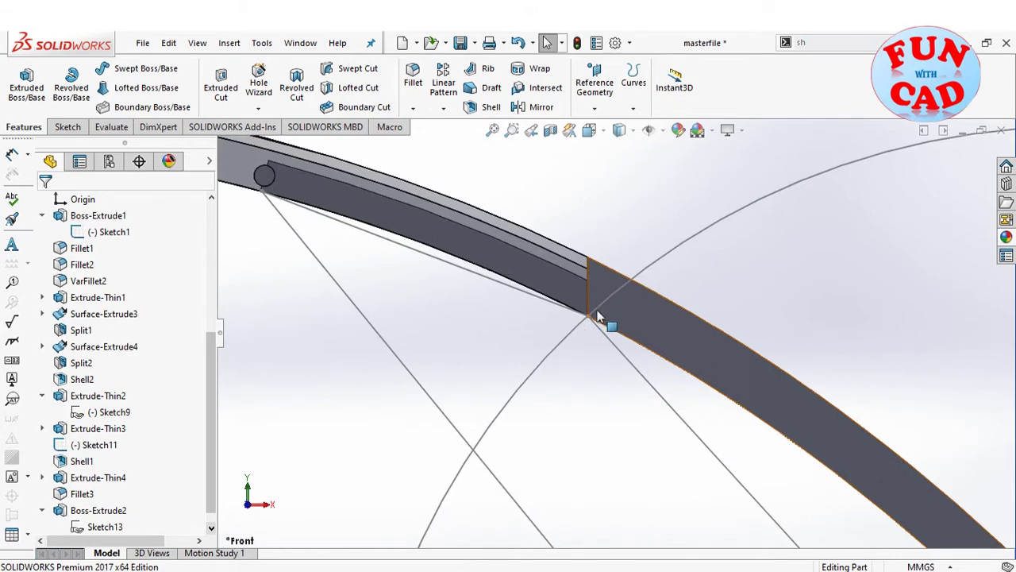
{"action": "scroll", "coordinate": [239, 437], "scroll_direction": "up", "scroll_amount": 3}
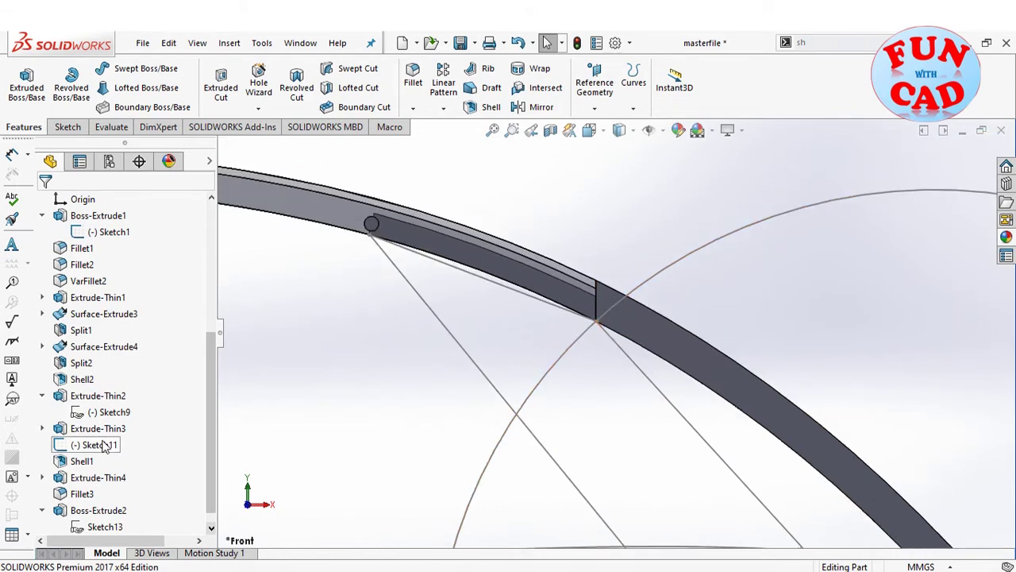
{"action": "scroll", "coordinate": [285, 454], "scroll_direction": "down", "scroll_amount": 3}
{"action": "scroll", "coordinate": [104, 447], "scroll_direction": "down", "scroll_amount": 1}
{"action": "scroll", "coordinate": [56, 489], "scroll_direction": "up", "scroll_amount": 1}
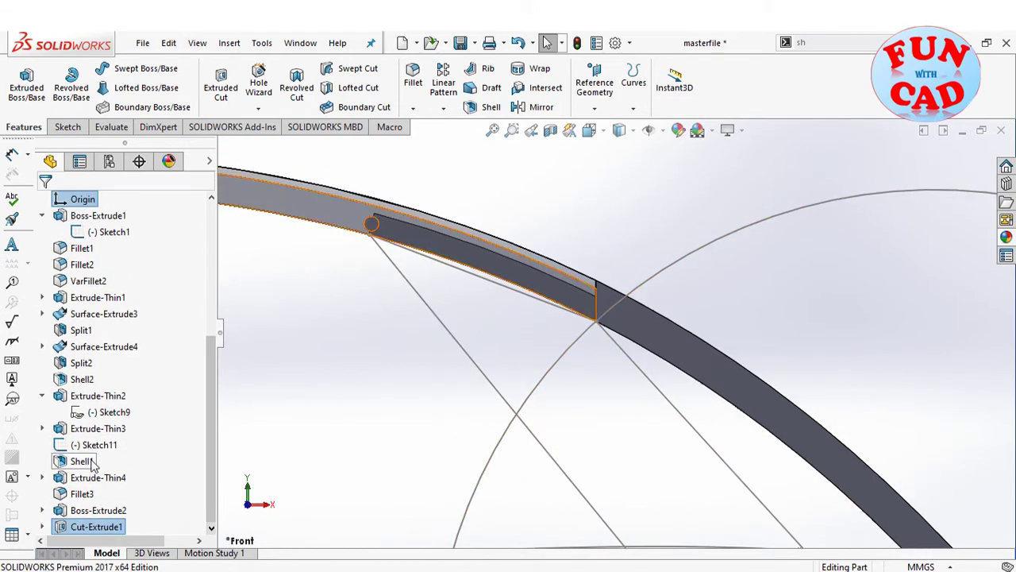
{"action": "right_click", "coordinate": [103, 449]}
{"action": "left_click", "coordinate": [145, 261]}
{"action": "scroll", "coordinate": [96, 433], "scroll_direction": "up", "scroll_amount": 5}
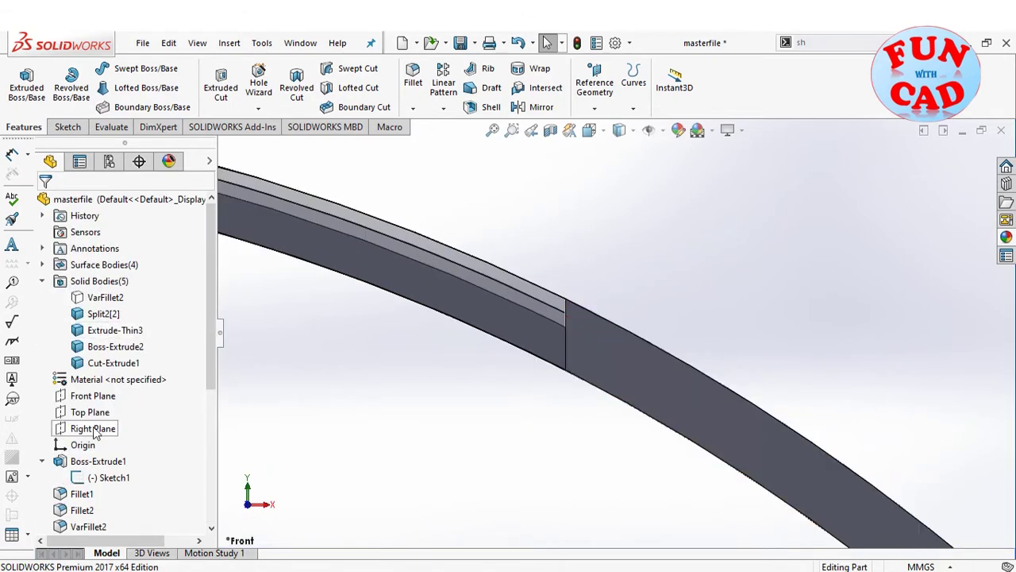
Sketch a circle centred on the lower corner where the middle and rear roof panels meet
{"action": "left_click", "coordinate": [109, 388]}
{"action": "scroll", "coordinate": [508, 381], "scroll_direction": "down", "scroll_amount": 3}
{"action": "left_click", "coordinate": [128, 69]}
{"action": "left_click", "coordinate": [606, 362]}
{"action": "left_click", "coordinate": [625, 375]}
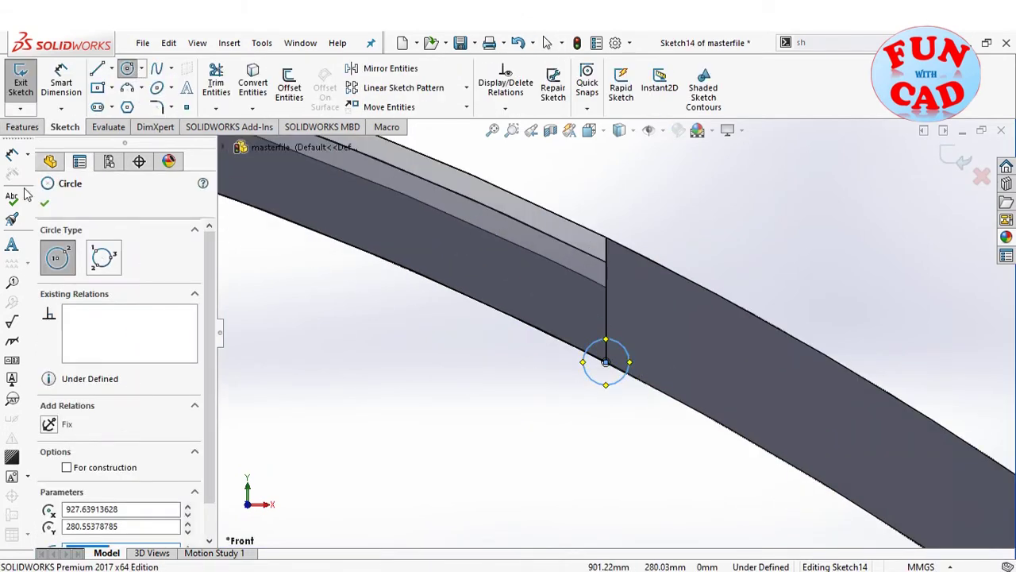
Set the hinge circle's diameter to 4 mm and exit the sketch
{"action": "left_click", "coordinate": [61, 81]}
{"action": "left_click", "coordinate": [624, 377]}
{"action": "left_click", "coordinate": [611, 423]}
{"action": "type", "text": "4"}
{"action": "key", "text": "Return"}
{"action": "left_click", "coordinate": [531, 412]}
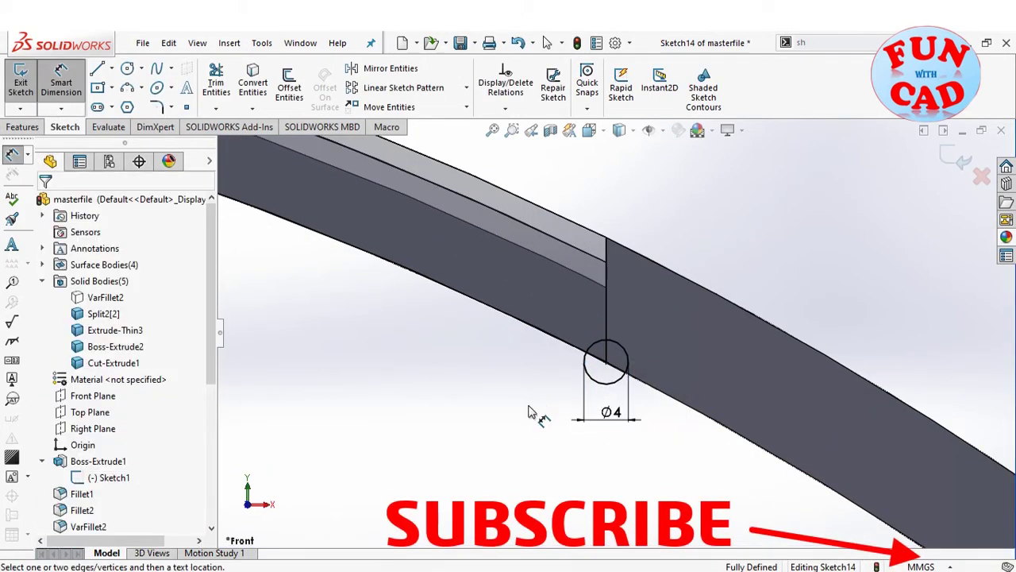
{"action": "left_click", "coordinate": [960, 158]}
Begin extruding the hinge circle from a 152.2 mm offset with a depth of 2 mm
{"action": "left_click", "coordinate": [26, 79]}
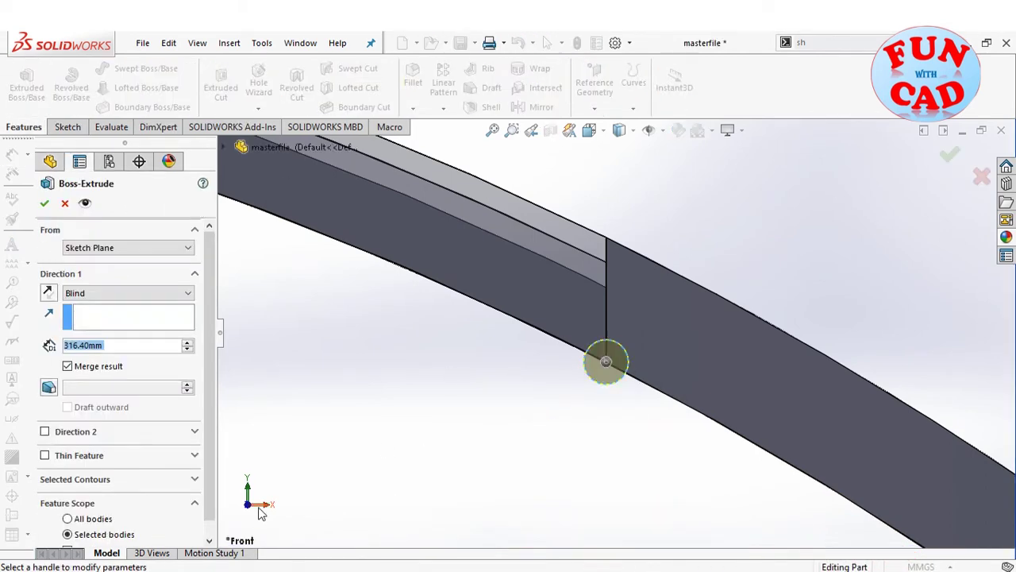
{"action": "left_click", "coordinate": [247, 488]}
{"action": "scroll", "coordinate": [512, 319], "scroll_direction": "up", "scroll_amount": 6}
{"action": "scroll", "coordinate": [509, 308], "scroll_direction": "down", "scroll_amount": 5}
{"action": "left_click", "coordinate": [119, 247]}
{"action": "left_click", "coordinate": [111, 291]}
{"action": "left_click_drag", "start_coordinate": [102, 271], "coordinate": [65, 275]}
{"action": "type", "text": "152.2"}
{"action": "scroll", "coordinate": [678, 344], "scroll_direction": "up", "scroll_amount": 6}
{"action": "left_click_drag", "start_coordinate": [107, 369], "coordinate": [64, 370]}
{"action": "type", "text": "2"}
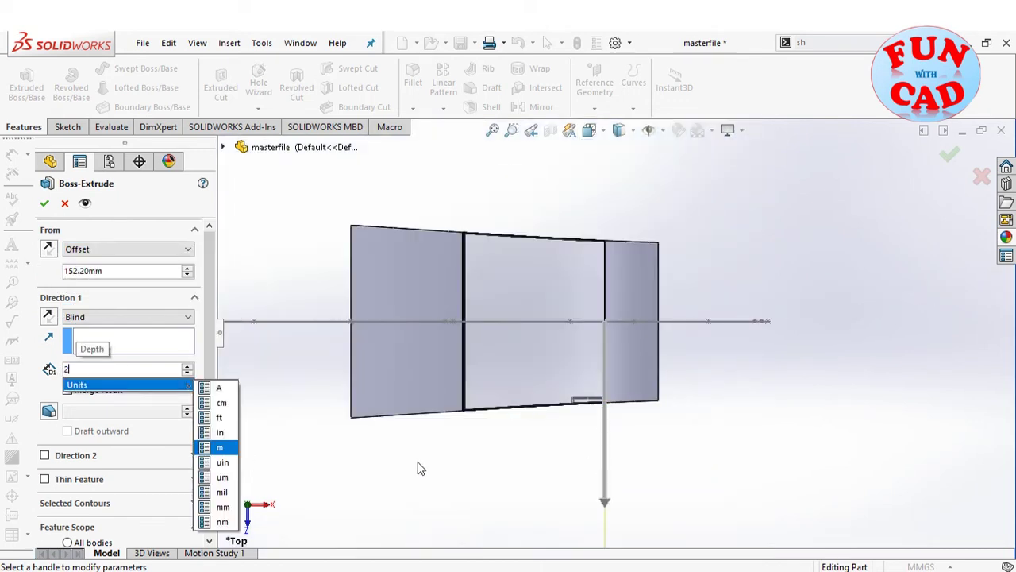
{"action": "key", "text": "Return"}
Set the hinge pin's start offset to 154 mm and its depth to 2.2 mm
{"action": "scroll", "coordinate": [606, 354], "scroll_direction": "down", "scroll_amount": 6}
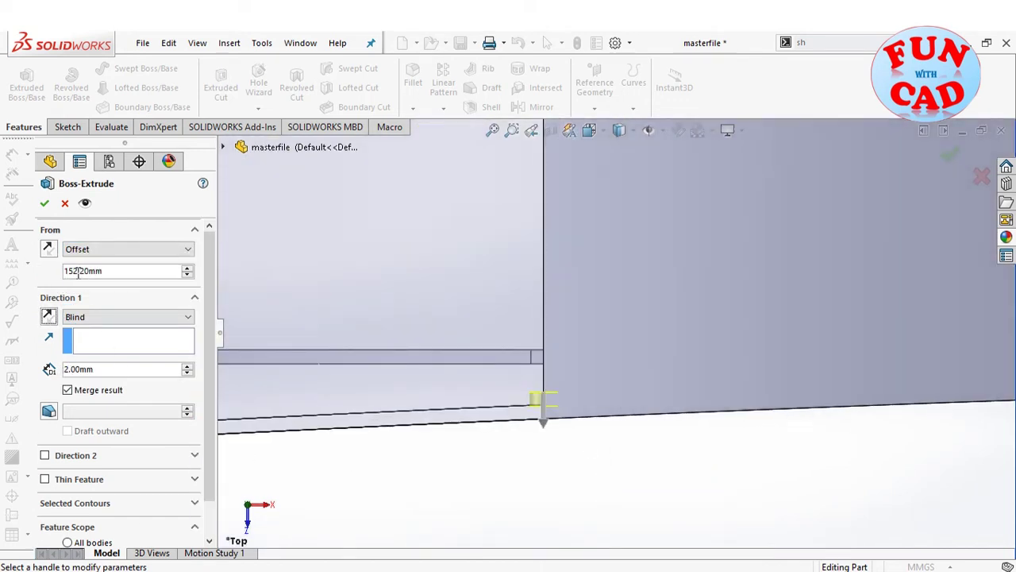
{"action": "scroll", "coordinate": [564, 407], "scroll_direction": "down", "scroll_amount": 5}
{"action": "type", "text": "1540"}
{"action": "key", "text": "Return"}
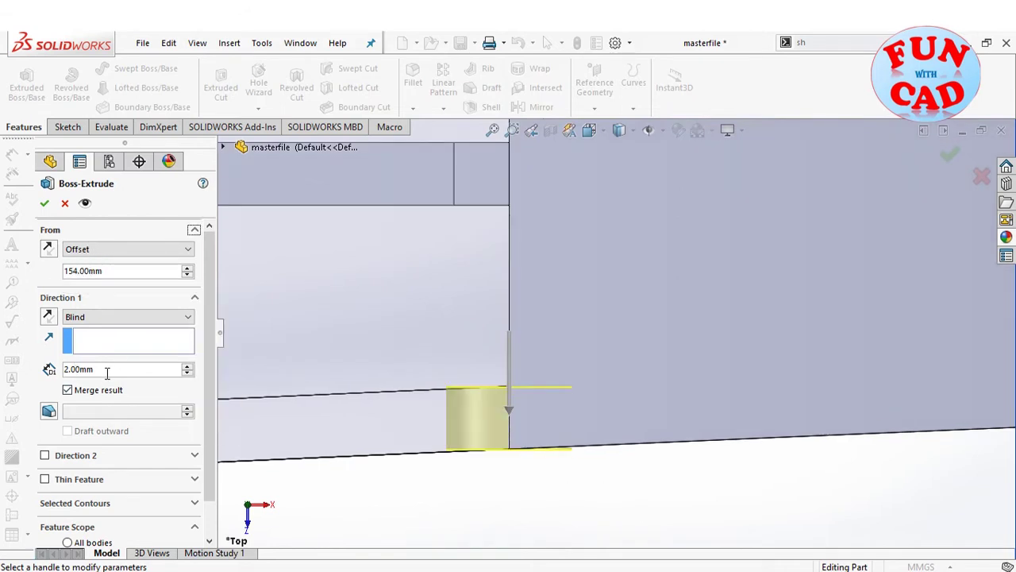
{"action": "type", "text": "2.2"}
{"action": "key", "text": "Return"}
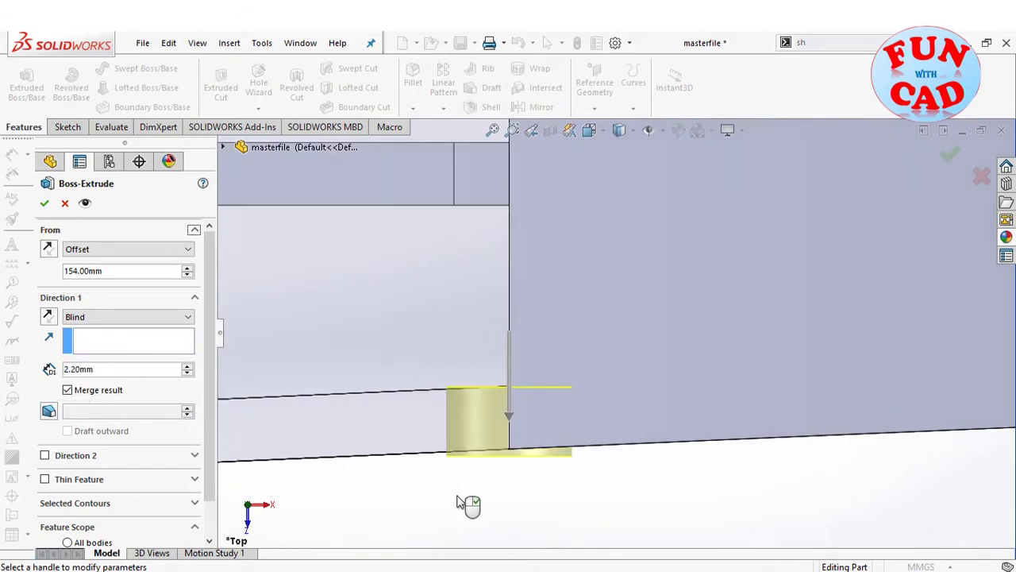
Limit the hinge pin's merge scope to the rear roof panel body
{"action": "scroll", "coordinate": [151, 528], "scroll_direction": "down", "scroll_amount": 2}
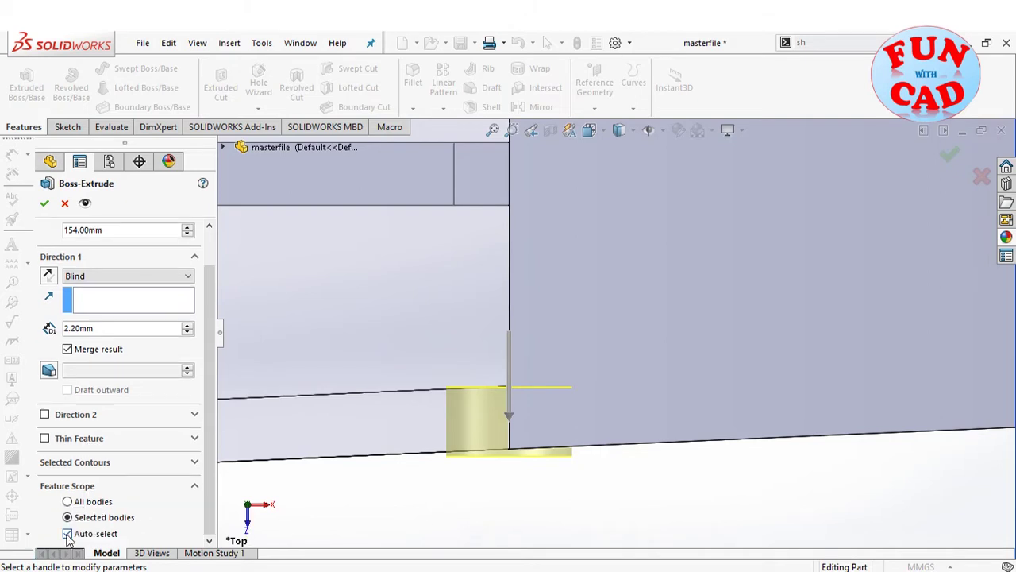
{"action": "left_click", "coordinate": [67, 533]}
{"action": "left_click", "coordinate": [703, 359]}
{"action": "scroll", "coordinate": [667, 389], "scroll_direction": "up", "scroll_amount": 10}
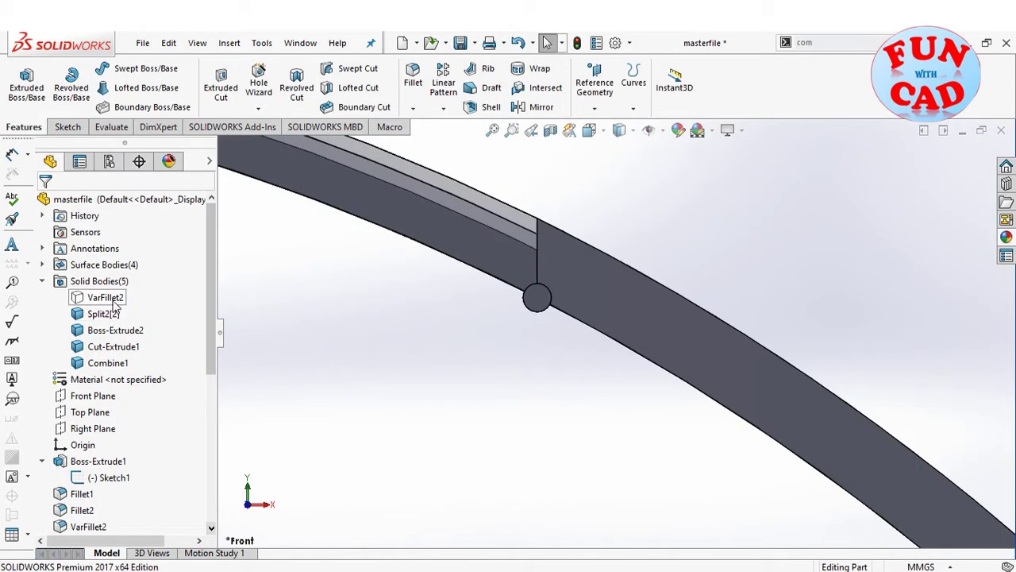
Begin an extruded cut from the hinge circle Sketch14 with the Through All - Both end condition
{"action": "scroll", "coordinate": [127, 397], "scroll_direction": "down", "scroll_amount": 6}
{"action": "left_click", "coordinate": [42, 491]}
{"action": "left_click", "coordinate": [100, 506]}
{"action": "left_click", "coordinate": [222, 86]}
{"action": "left_click", "coordinate": [127, 293]}
{"action": "left_click", "coordinate": [88, 313]}
{"action": "left_click", "coordinate": [127, 293]}
{"action": "left_click", "coordinate": [91, 324]}
Limit the hinge cut's scope to the middle roof panel body, finish the cut and inspect the joint
{"action": "scroll", "coordinate": [119, 445], "scroll_direction": "down", "scroll_amount": 1}
{"action": "left_click", "coordinate": [68, 534]}
{"action": "scroll", "coordinate": [474, 254], "scroll_direction": "up", "scroll_amount": 5}
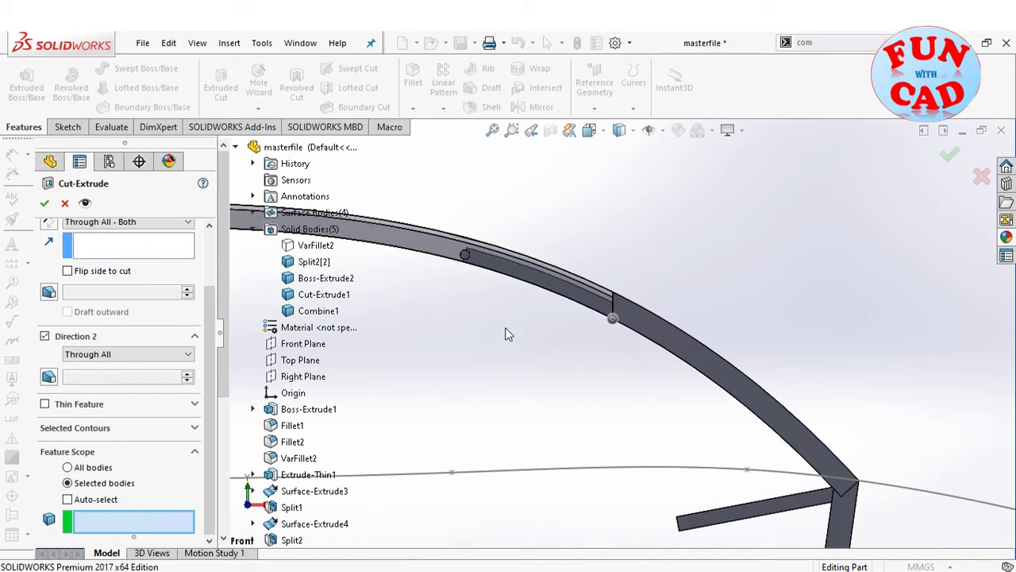
{"action": "left_click", "coordinate": [486, 266]}
{"action": "left_click", "coordinate": [45, 204]}
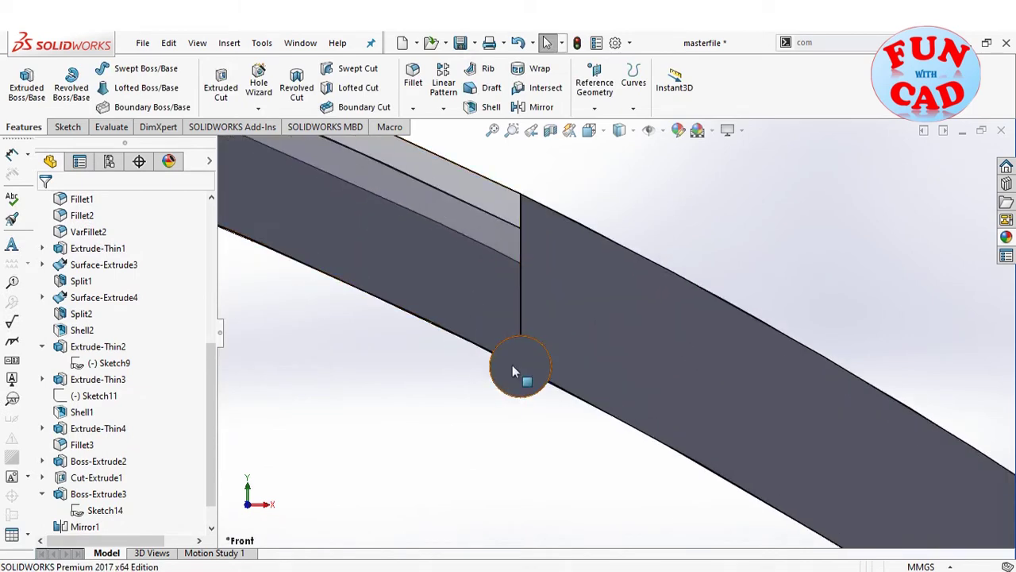
{"action": "scroll", "coordinate": [512, 369], "scroll_direction": "down", "scroll_amount": 5}
{"action": "scroll", "coordinate": [685, 366], "scroll_direction": "up", "scroll_amount": 2}
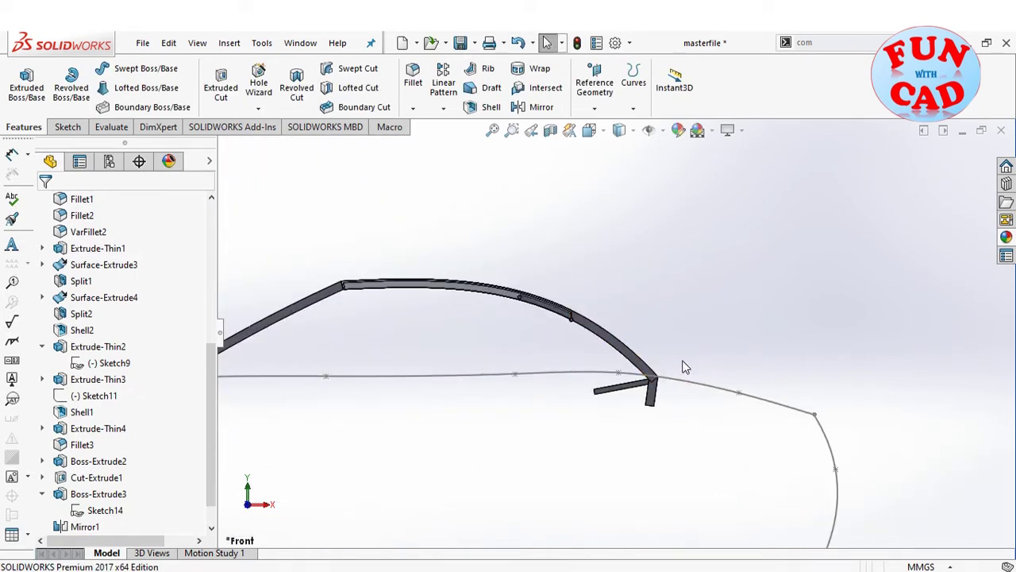
{"action": "scroll", "coordinate": [673, 335], "scroll_direction": "down", "scroll_amount": 1}
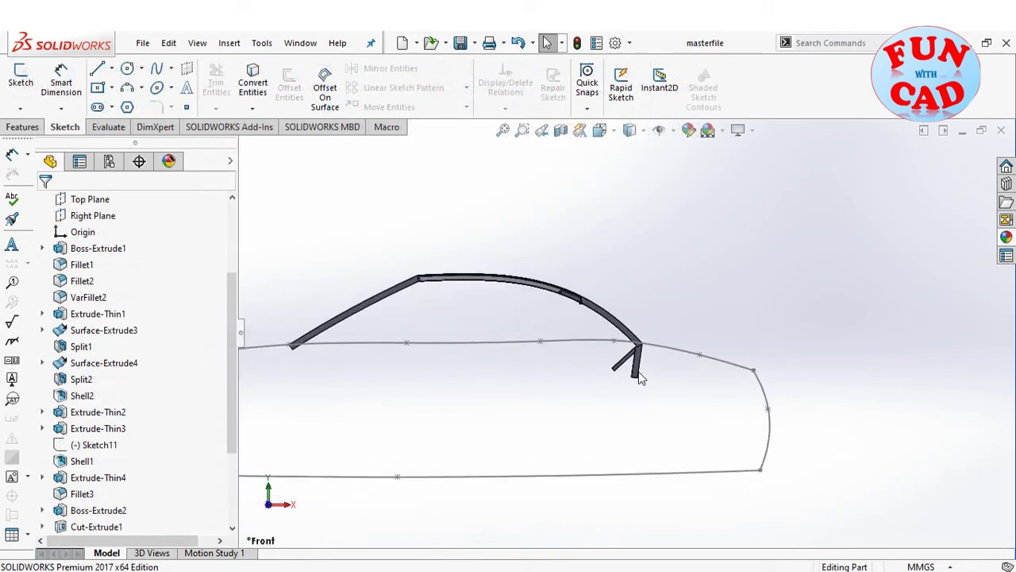
{"action": "scroll", "coordinate": [612, 381], "scroll_direction": "up", "scroll_amount": 3}
{"action": "scroll", "coordinate": [89, 350], "scroll_direction": "up", "scroll_amount": 3}
{"action": "left_click", "coordinate": [89, 316]}
{"action": "left_click", "coordinate": [98, 293]}
{"action": "left_click", "coordinate": [982, 176]}
Sketch a circle about 14.25 mm in diameter centred on the lower end of the rear flange's longer arm
{"action": "left_click", "coordinate": [527, 315]}
{"action": "left_click", "coordinate": [23, 89]}
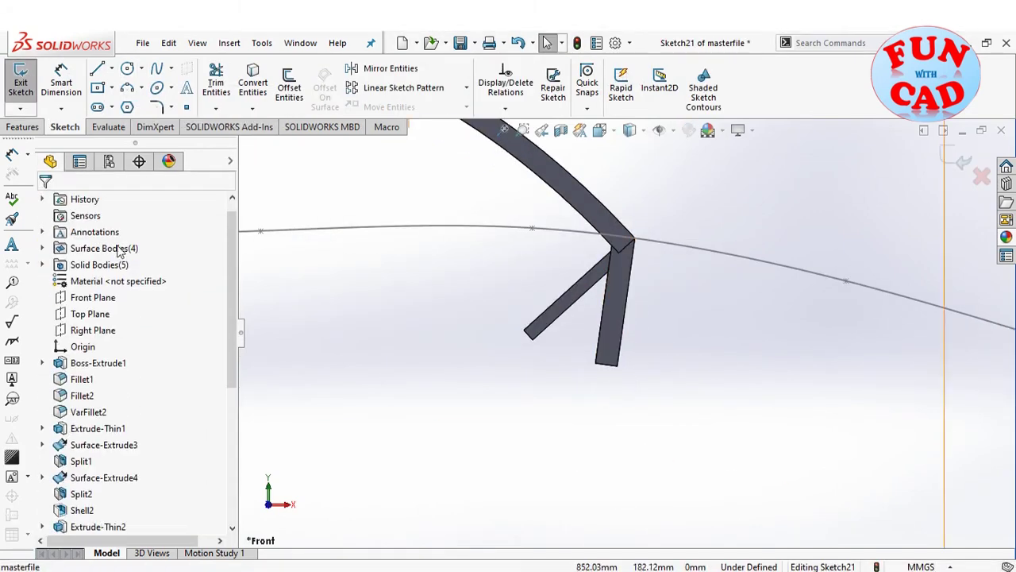
{"action": "left_click", "coordinate": [127, 68]}
{"action": "left_click", "coordinate": [606, 364]}
{"action": "left_click", "coordinate": [622, 365]}
Set the diameter of the circle at the arm's lower end to 10 mm and exit the sketch
{"action": "left_click", "coordinate": [62, 83]}
{"action": "left_click", "coordinate": [620, 355]}
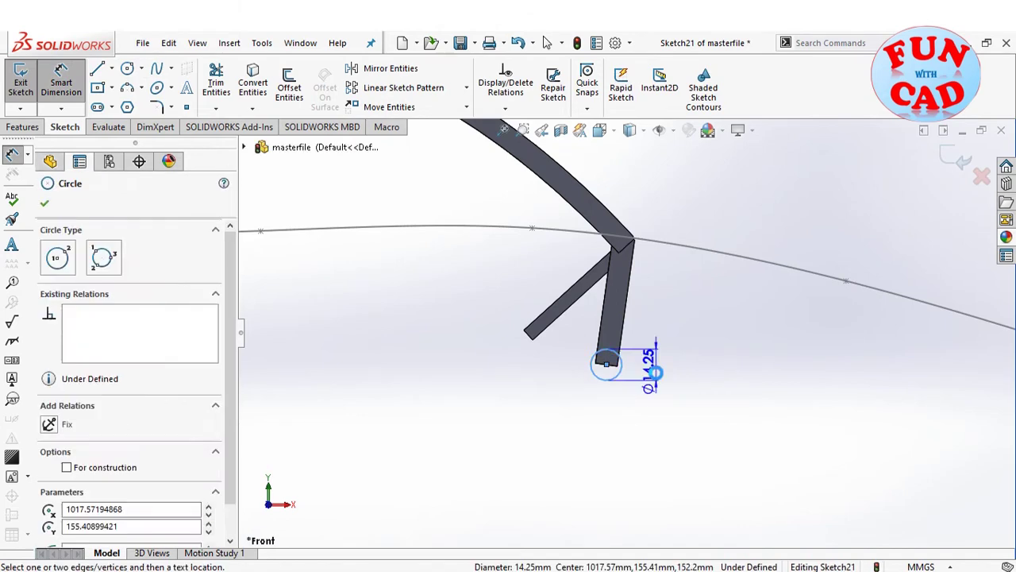
{"action": "left_click", "coordinate": [647, 364]}
{"action": "type", "text": "10"}
{"action": "key", "text": "Return"}
{"action": "left_click", "coordinate": [956, 159]}
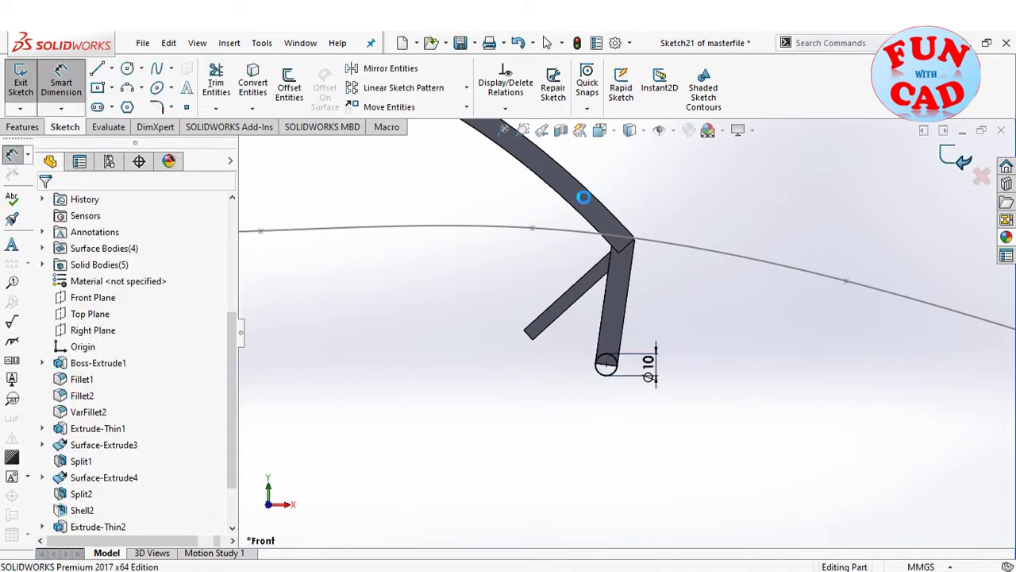
Extrude the circle at the rear flange's longer arm 5 mm into a pin, merging it with that arm's body
{"action": "left_click", "coordinate": [23, 127]}
{"action": "left_click", "coordinate": [27, 81]}
{"action": "middle_click_drag", "start_coordinate": [662, 389], "coordinate": [444, 389]}
{"action": "double_click", "coordinate": [87, 347]}
{"action": "type", "text": "5"}
{"action": "key", "text": "Return"}
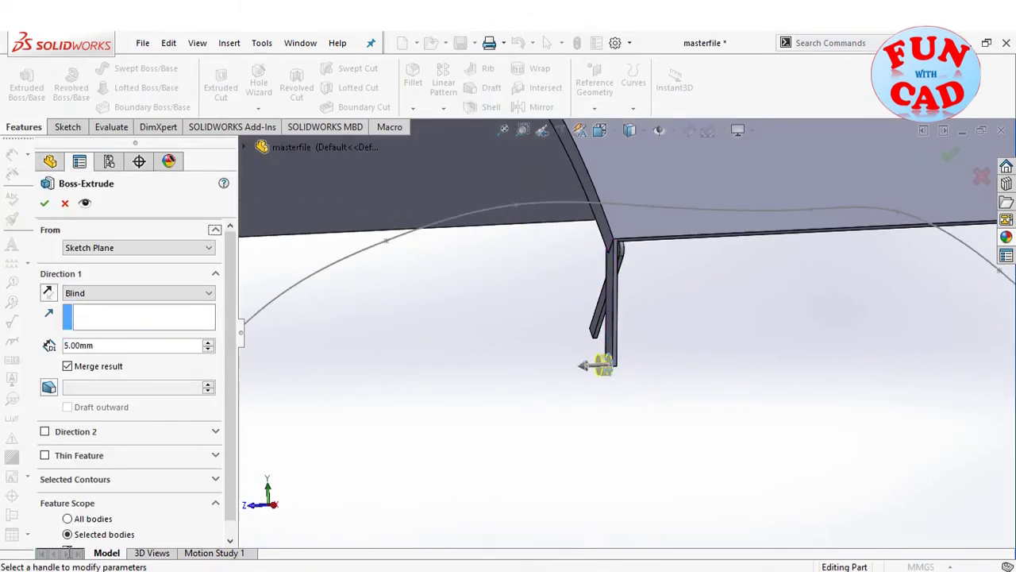
{"action": "scroll", "coordinate": [132, 504], "scroll_direction": "down", "scroll_amount": 2}
{"action": "left_click", "coordinate": [615, 355]}
{"action": "left_click", "coordinate": [45, 204]}
{"action": "scroll", "coordinate": [623, 336], "scroll_direction": "up", "scroll_amount": 3}
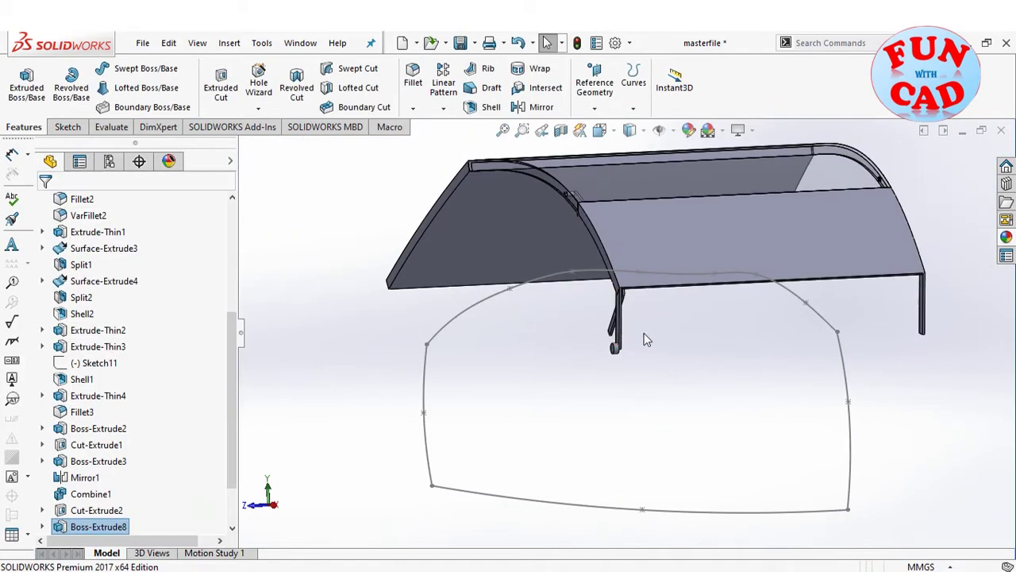
Sketch a circle about 12.89 mm in diameter centred on the lower end of the shorter linkage arm
{"action": "scroll", "coordinate": [623, 336], "scroll_direction": "down", "scroll_amount": 3}
{"action": "middle_click_drag", "start_coordinate": [531, 347], "coordinate": [551, 354]}
{"action": "scroll", "coordinate": [161, 473], "scroll_direction": "down", "scroll_amount": 2}
{"action": "scroll", "coordinate": [159, 474], "scroll_direction": "up", "scroll_amount": 2}
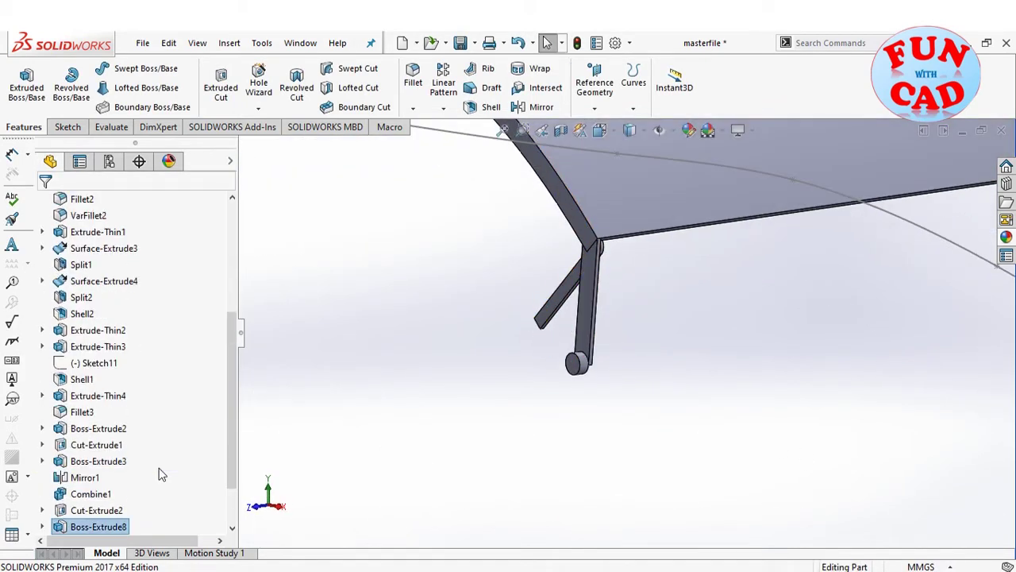
{"action": "left_click", "coordinate": [68, 127]}
{"action": "left_click", "coordinate": [21, 82]}
{"action": "left_click", "coordinate": [584, 344]}
{"action": "left_click", "coordinate": [127, 69]}
{"action": "left_click", "coordinate": [537, 323]}
{"action": "left_click", "coordinate": [544, 337]}
Set the diameter of the circle at the shorter arm's lower end to 10 mm
{"action": "left_click", "coordinate": [61, 82]}
{"action": "left_click", "coordinate": [545, 337]}
{"action": "left_click", "coordinate": [537, 355]}
{"action": "type", "text": "10"}
{"action": "key", "text": "Return"}
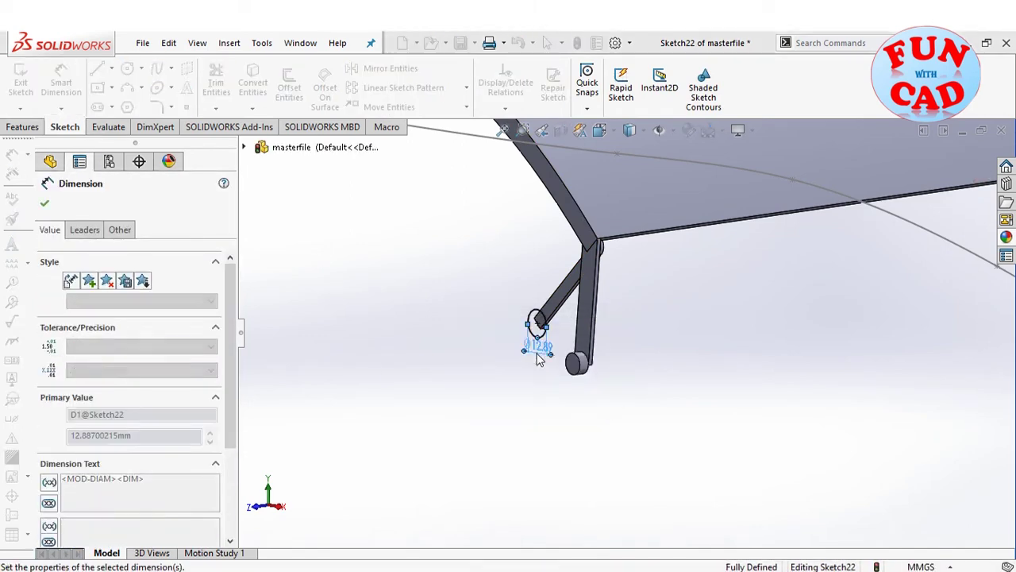
Extrude the shorter arm's circle into a pin, turning off automatic body selection and limiting the merge to the linkage arm body
{"action": "left_click", "coordinate": [23, 127]}
{"action": "left_click", "coordinate": [26, 80]}
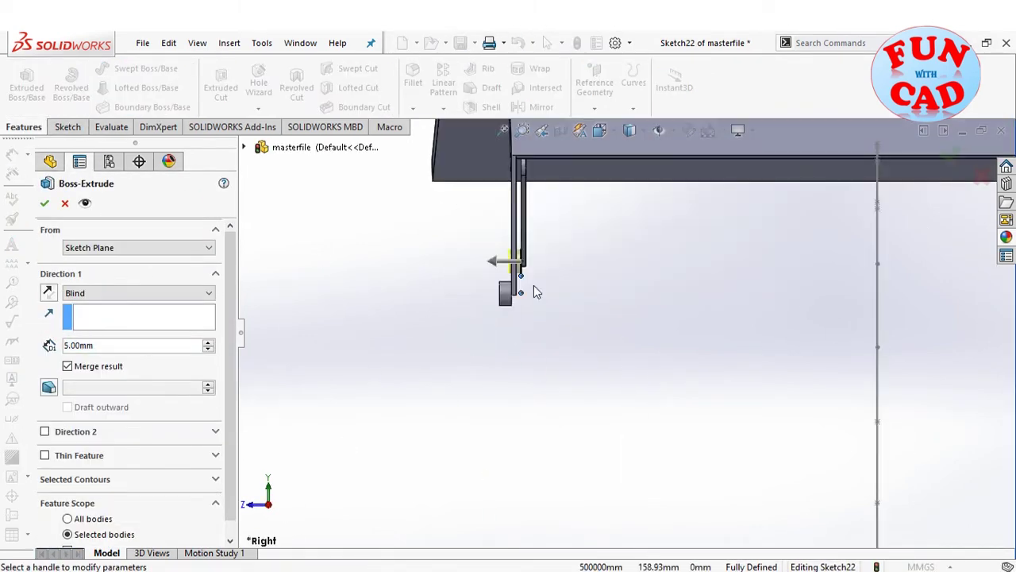
{"action": "left_click", "coordinate": [68, 545]}
{"action": "left_click", "coordinate": [530, 235]}
{"action": "left_click", "coordinate": [45, 204]}
{"action": "middle_click_drag", "start_coordinate": [405, 350], "coordinate": [469, 381]}
{"action": "scroll", "coordinate": [468, 382], "scroll_direction": "up", "scroll_amount": 3}
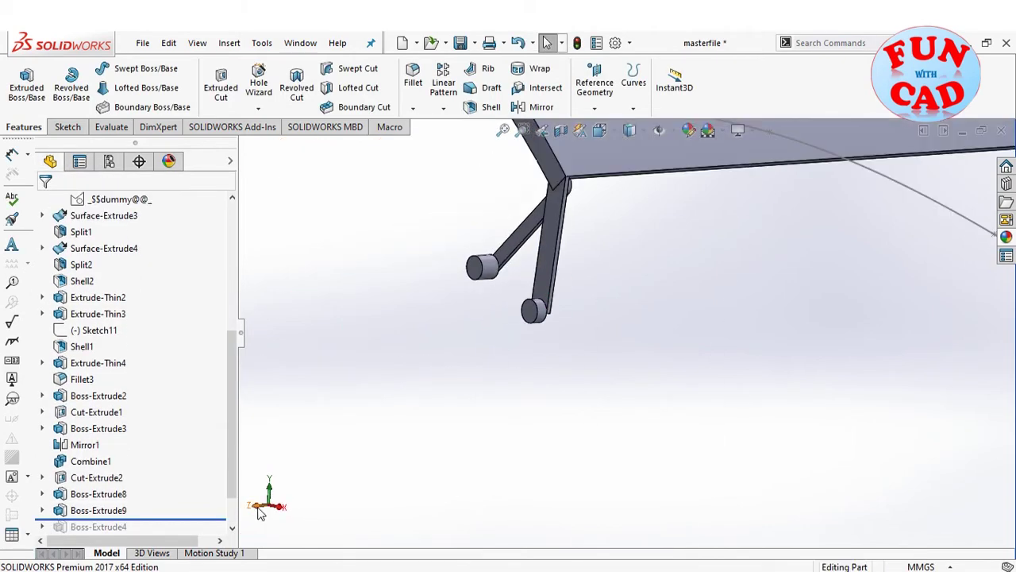
Sketch a 10 mm circle matching each pin on their end faces and extrude both circles 5 mm without merging
{"action": "left_click", "coordinate": [258, 511]}
{"action": "scroll", "coordinate": [109, 511], "scroll_direction": "up", "scroll_amount": 1}
{"action": "left_click", "coordinate": [503, 129]}
{"action": "scroll", "coordinate": [794, 331], "scroll_direction": "down", "scroll_amount": 10}
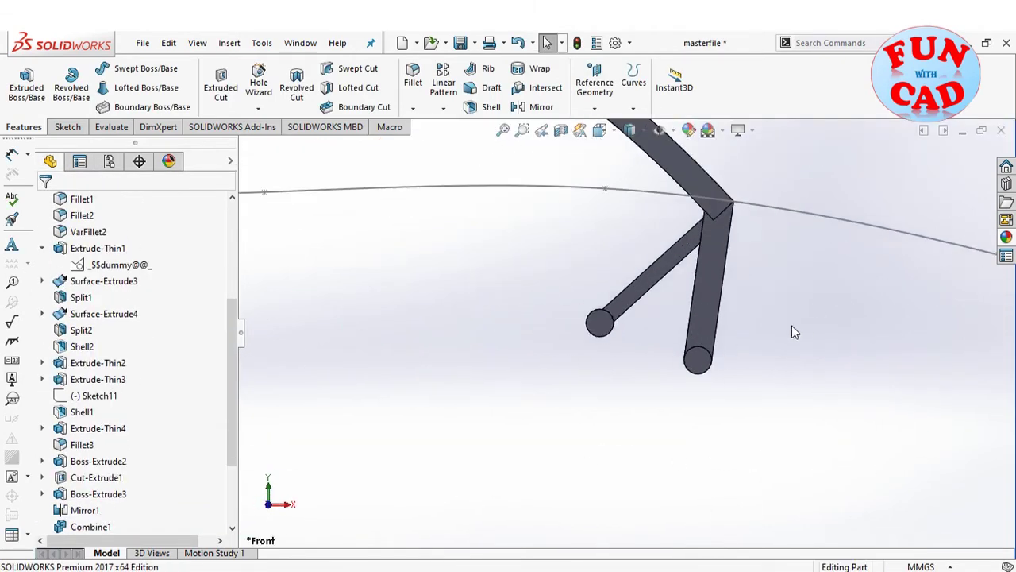
{"action": "left_click", "coordinate": [67, 132]}
{"action": "left_click", "coordinate": [21, 82]}
{"action": "scroll", "coordinate": [94, 225], "scroll_direction": "down", "scroll_amount": 1}
{"action": "left_click", "coordinate": [127, 69]}
{"action": "left_click", "coordinate": [599, 322]}
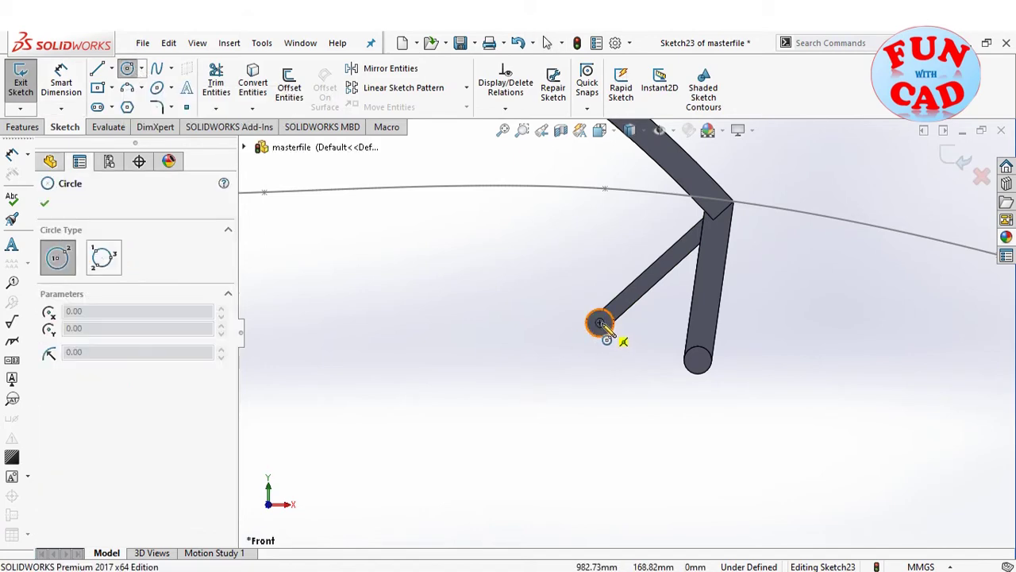
{"action": "left_click", "coordinate": [608, 333]}
{"action": "left_click", "coordinate": [698, 363]}
{"action": "left_click", "coordinate": [23, 127]}
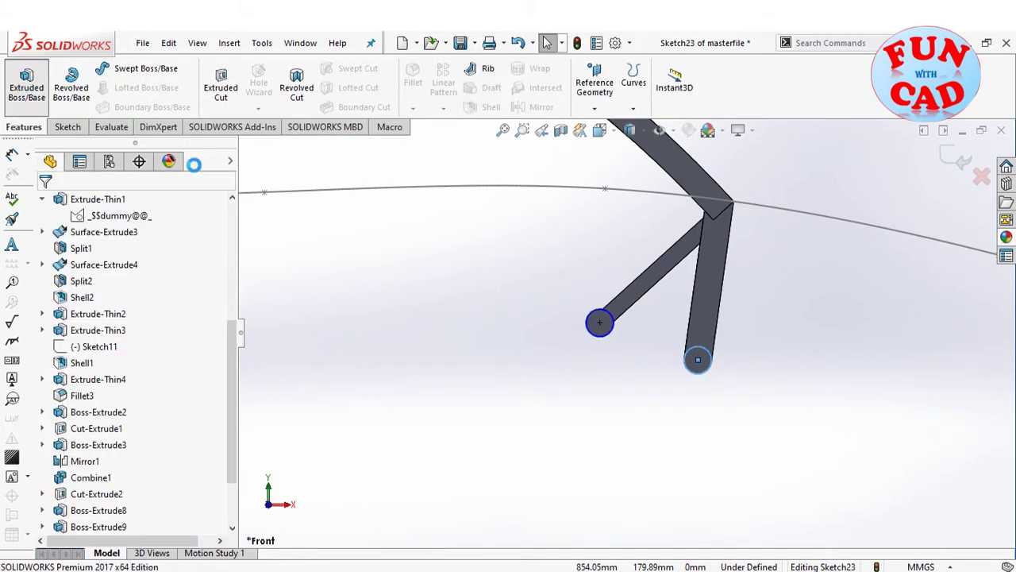
{"action": "left_click", "coordinate": [27, 83]}
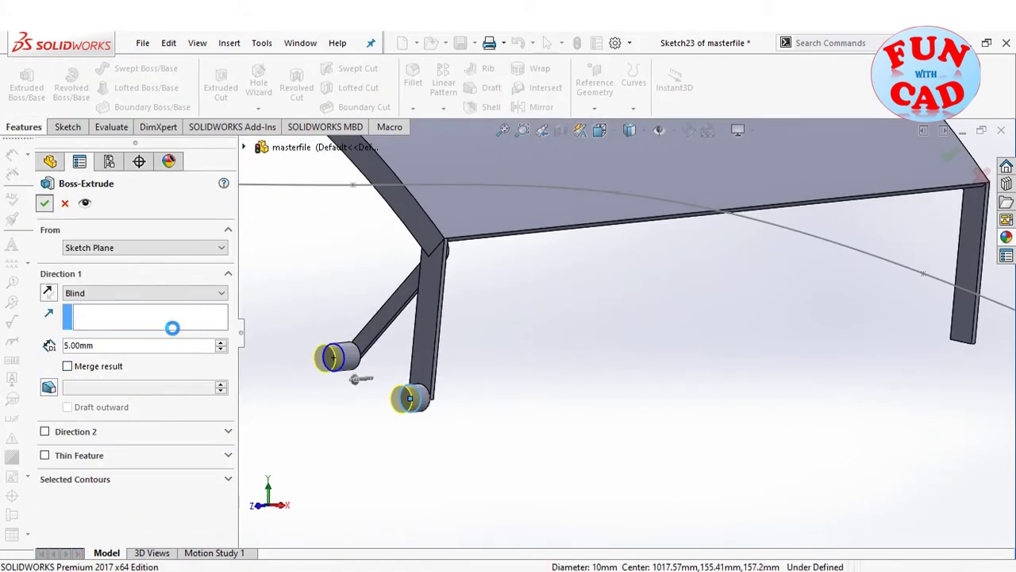
Sketch a straight slot on the new pin faces, running from the shorter arm's pin centre to the longer arm's pin centre
{"action": "left_click", "coordinate": [68, 127]}
{"action": "left_click", "coordinate": [21, 79]}
{"action": "left_click", "coordinate": [326, 358]}
{"action": "left_click", "coordinate": [97, 107]}
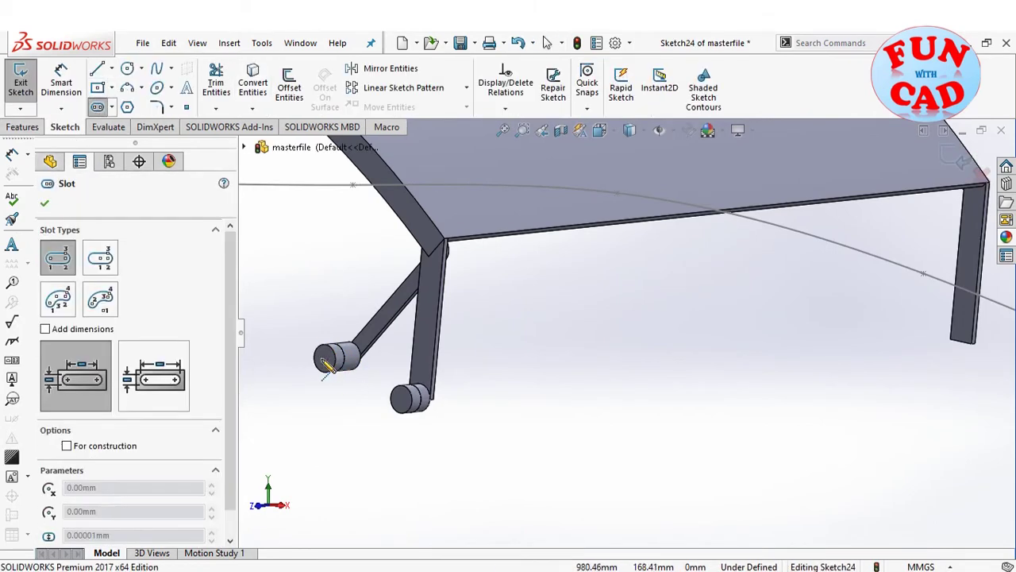
{"action": "left_click", "coordinate": [401, 399]}
{"action": "left_click", "coordinate": [410, 421]}
{"action": "left_click", "coordinate": [256, 506]}
Set the slot's end radius to 5 mm and exit the sketch
{"action": "left_click", "coordinate": [61, 81]}
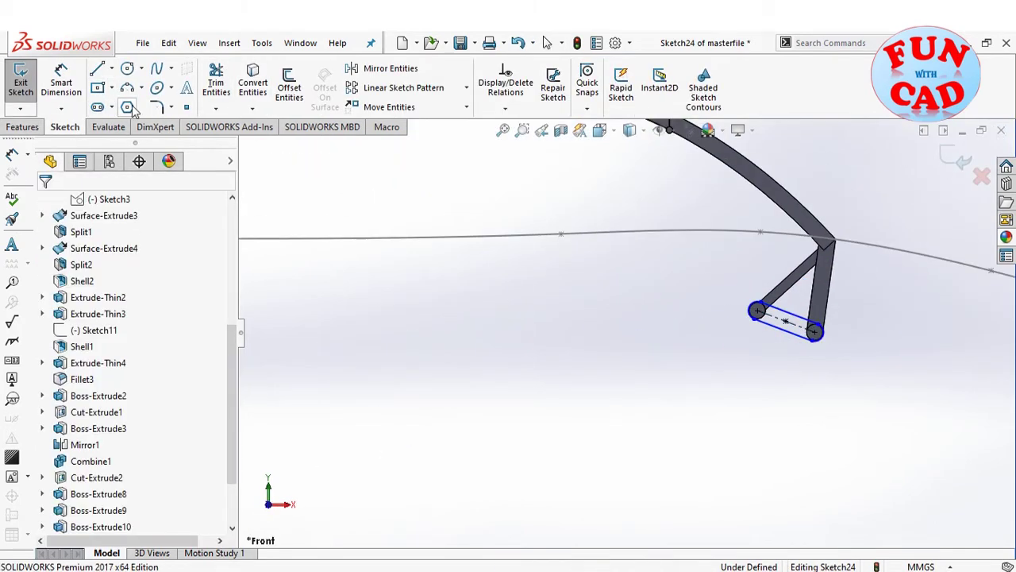
{"action": "left_click", "coordinate": [829, 338]}
{"action": "left_click", "coordinate": [847, 342]}
{"action": "type", "text": "5"}
{"action": "key", "text": "Return"}
{"action": "scroll", "coordinate": [890, 308], "scroll_direction": "down", "scroll_amount": 3}
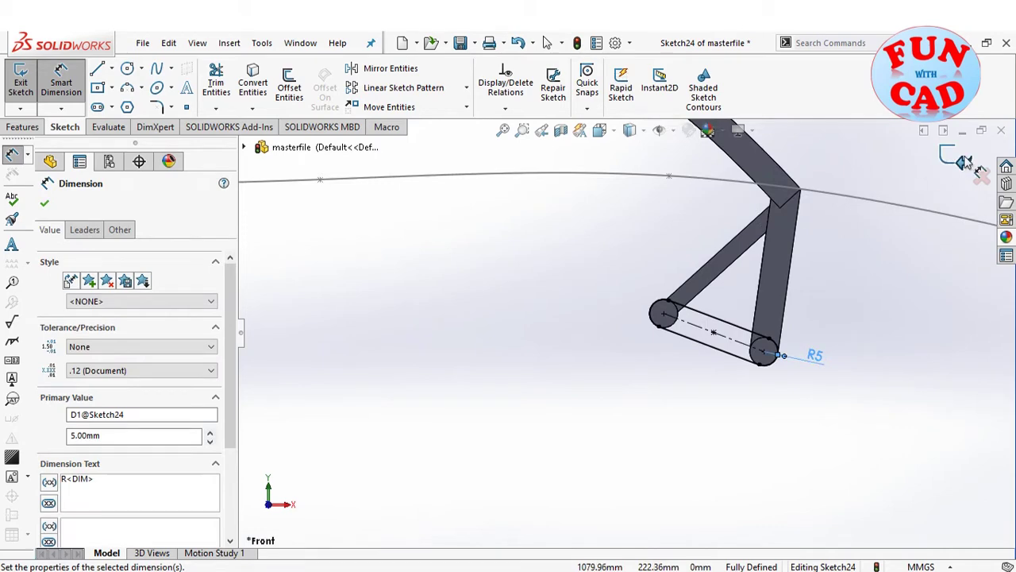
{"action": "left_click", "coordinate": [955, 159]}
Extrude the slot 5 mm, turning off automatic body selection and merging it with the two separate pin bodies
{"action": "left_click", "coordinate": [26, 81]}
{"action": "middle_click_drag", "start_coordinate": [548, 373], "coordinate": [476, 373]}
{"action": "scroll", "coordinate": [120, 469], "scroll_direction": "down", "scroll_amount": 2}
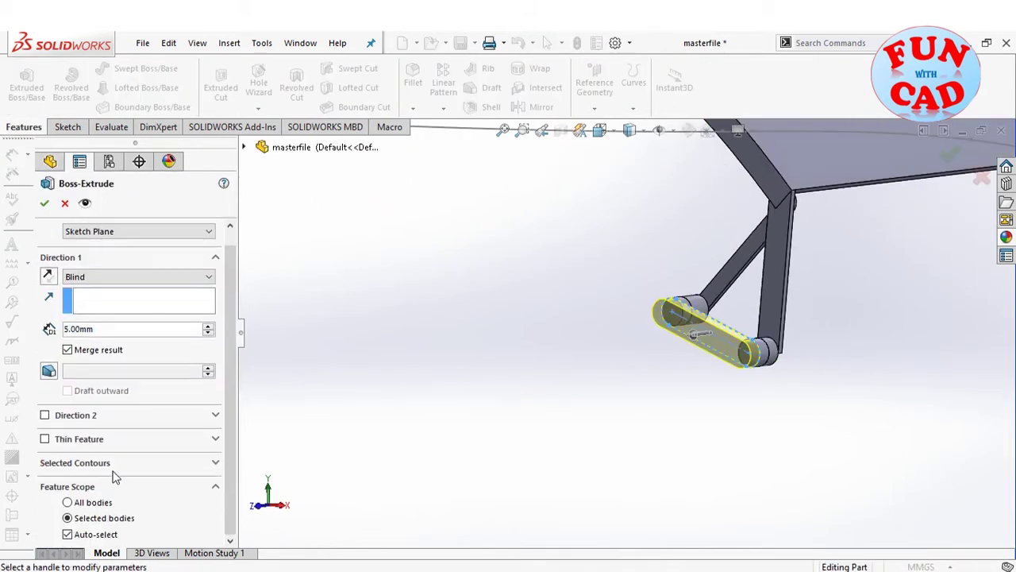
{"action": "left_click", "coordinate": [68, 533]}
{"action": "scroll", "coordinate": [87, 524], "scroll_direction": "down", "scroll_amount": 2}
{"action": "scroll", "coordinate": [688, 322], "scroll_direction": "down", "scroll_amount": 4}
{"action": "left_click", "coordinate": [669, 313]}
{"action": "left_click", "coordinate": [845, 401]}
{"action": "left_click", "coordinate": [46, 204]}
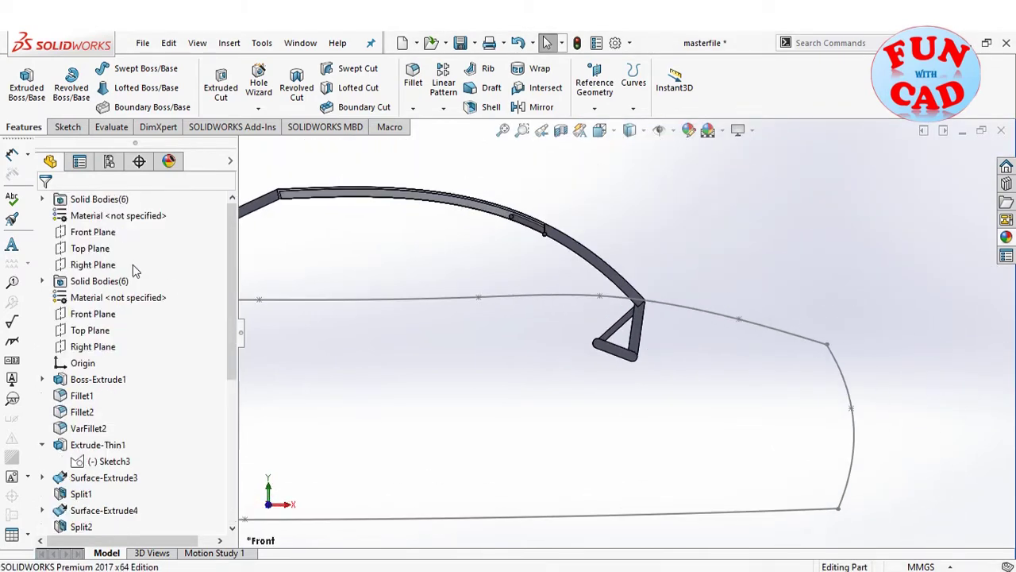
Rename the solid bodies: middle roof panel as roof, rear panel as back, linkage arm as link, and slotted connector as car
{"action": "left_click", "coordinate": [43, 282]}
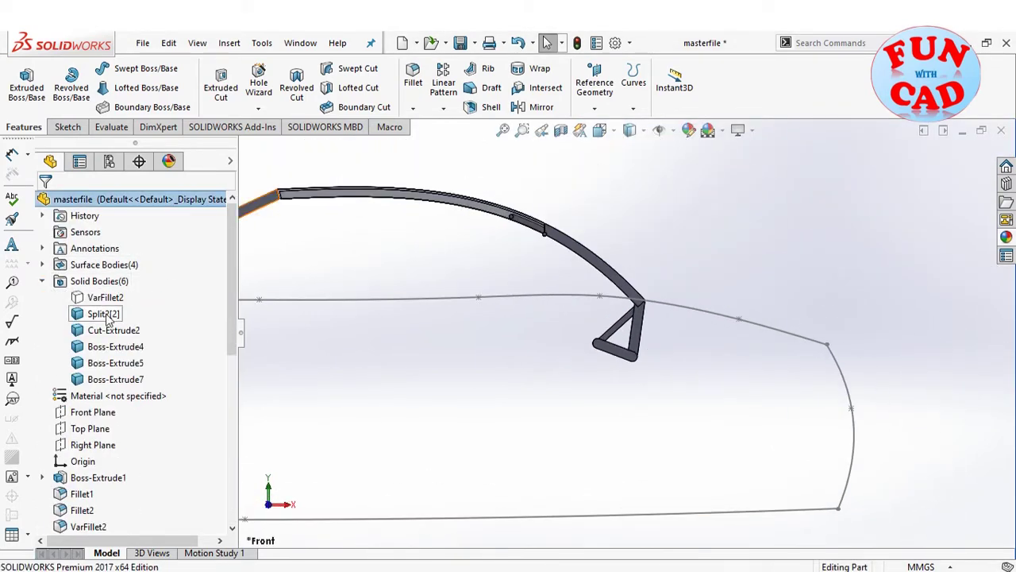
{"action": "left_click", "coordinate": [132, 331]}
{"action": "left_click", "coordinate": [131, 332]}
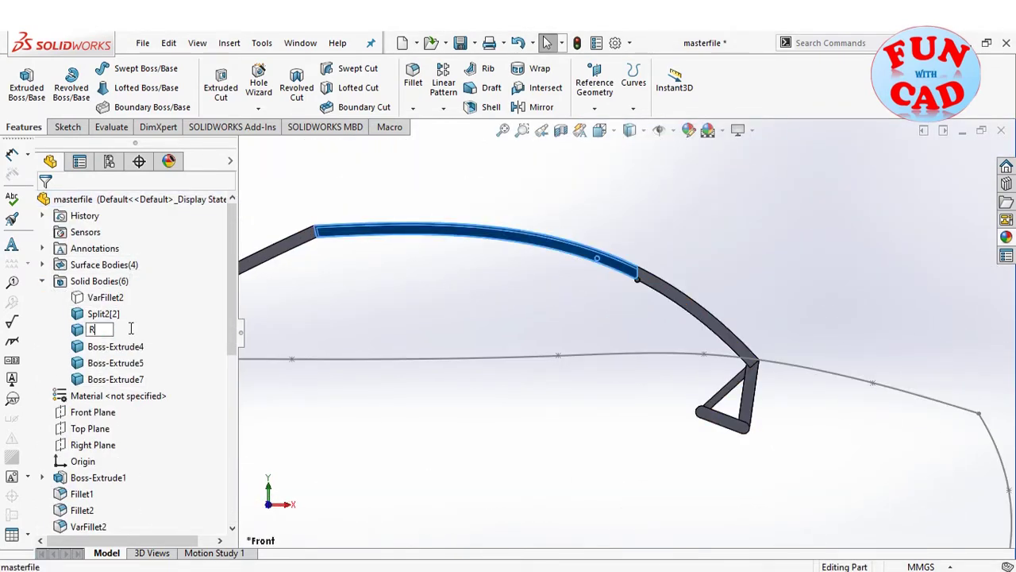
{"action": "left_click", "coordinate": [365, 425]}
{"action": "left_click", "coordinate": [130, 347]}
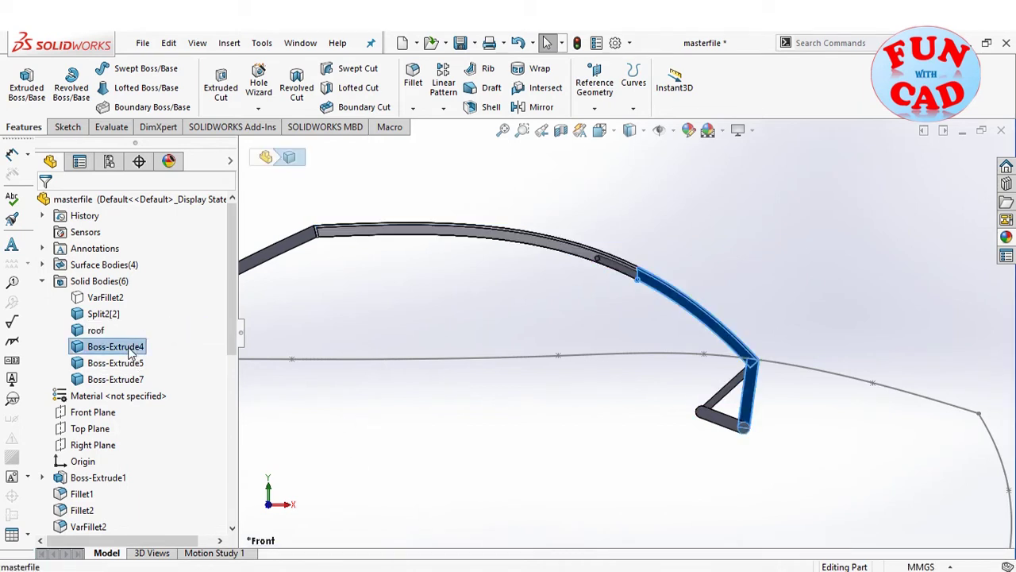
{"action": "left_click", "coordinate": [123, 362]}
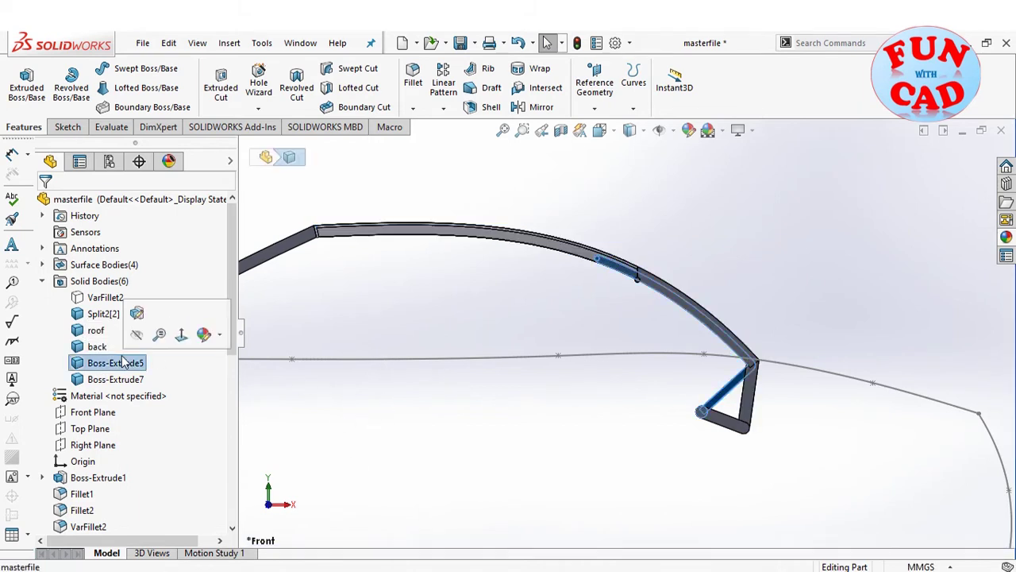
{"action": "left_click", "coordinate": [116, 379]}
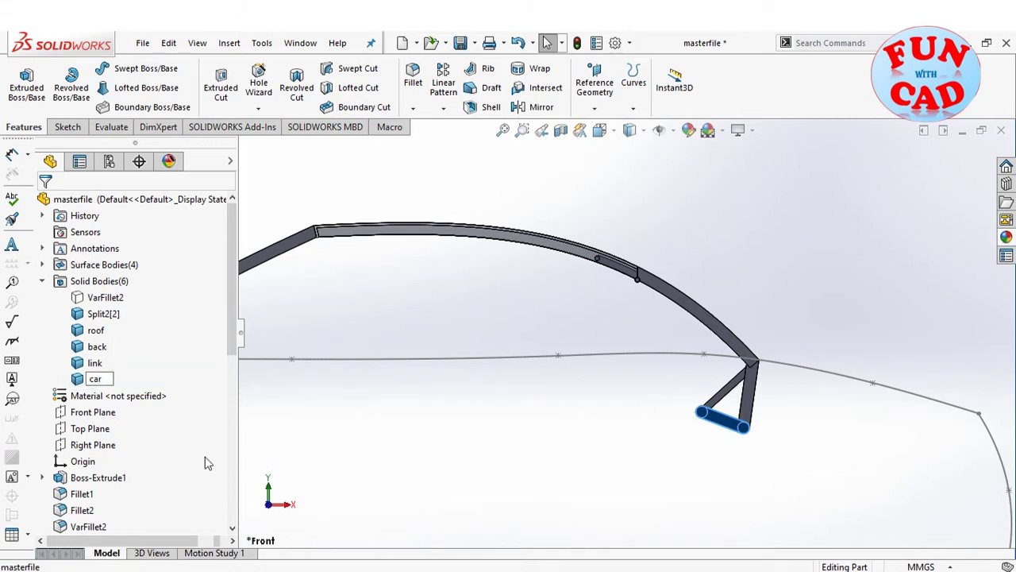
{"action": "scroll", "coordinate": [632, 331], "scroll_direction": "up", "scroll_amount": 2}
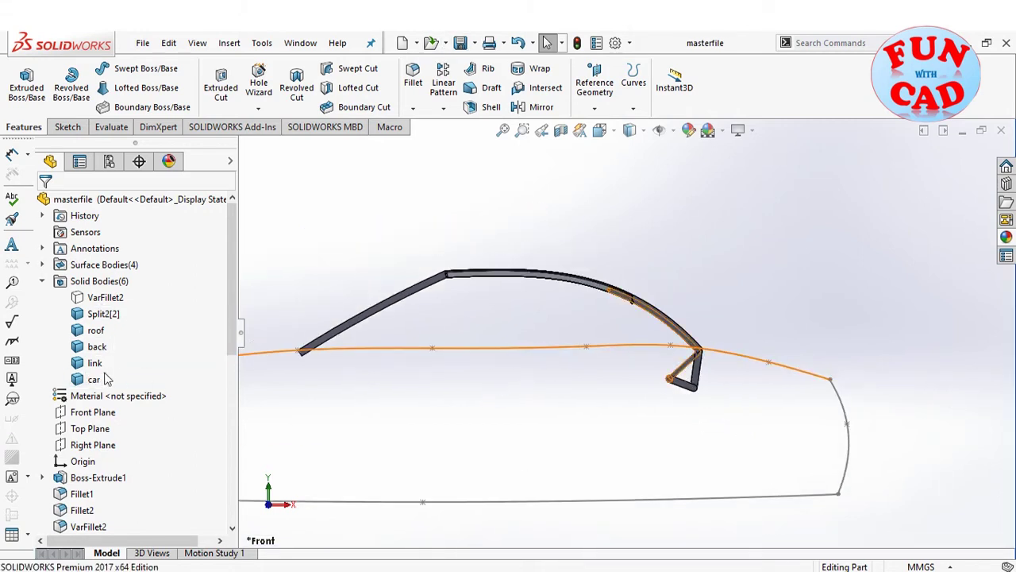
Save the master part under the new file name roof
{"action": "left_click", "coordinate": [475, 43]}
{"action": "left_click", "coordinate": [482, 77]}
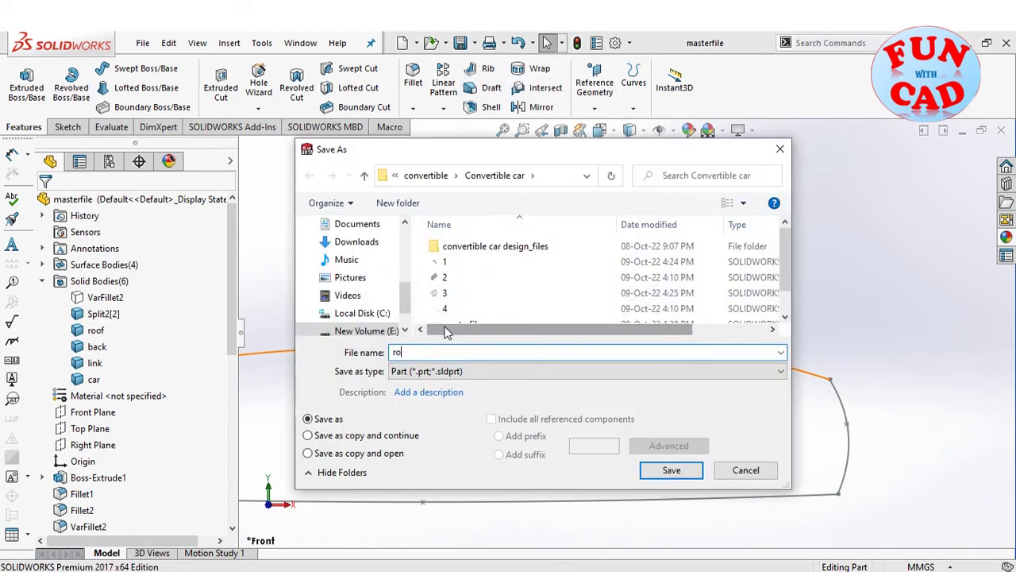
{"action": "left_click", "coordinate": [659, 469]}
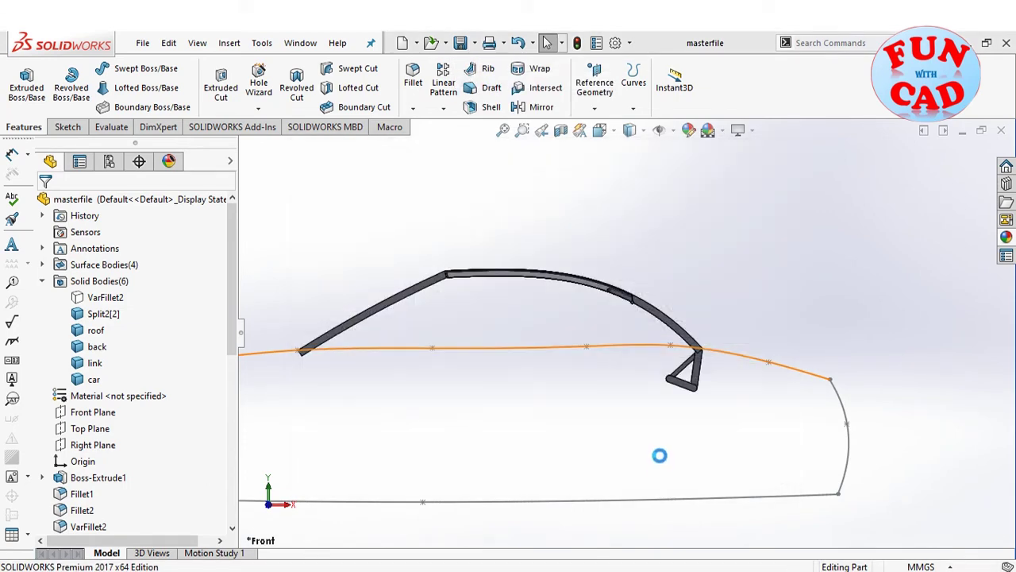
Delete the Split2[2], VarFillet2, back, link and car bodies, keeping only the roof body
{"action": "left_click", "coordinate": [103, 313]}
{"action": "right_click", "coordinate": [103, 314]}
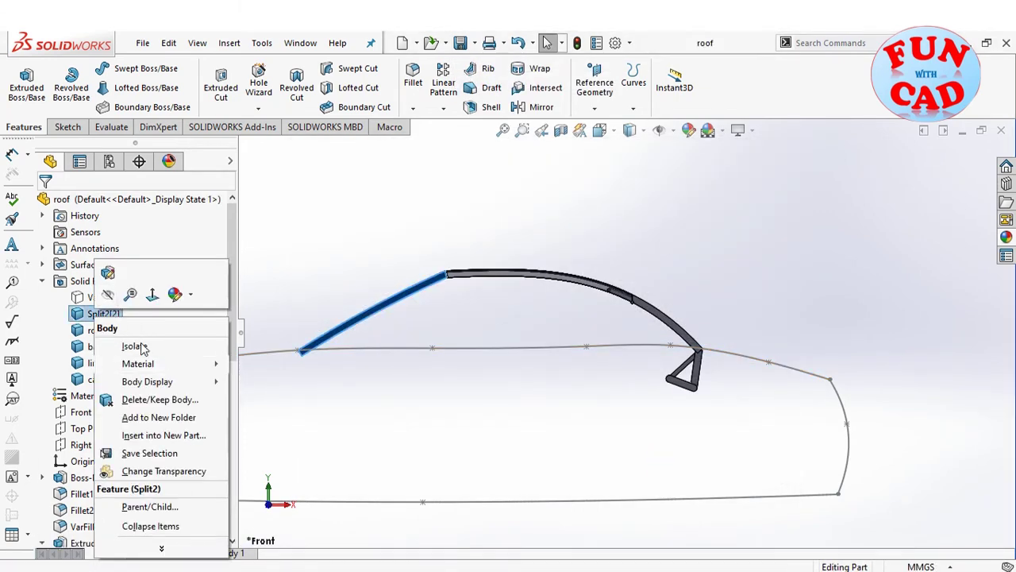
{"action": "left_click", "coordinate": [158, 399]}
{"action": "left_click", "coordinate": [243, 147]}
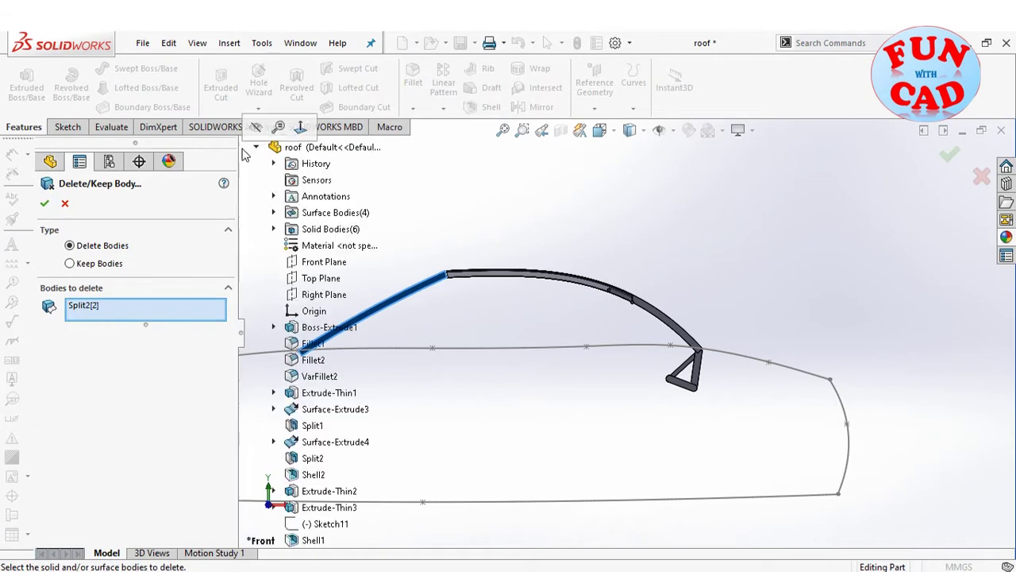
{"action": "left_click", "coordinate": [273, 229]}
{"action": "left_click", "coordinate": [336, 245]}
{"action": "left_click", "coordinate": [327, 296]}
{"action": "left_click", "coordinate": [323, 312]}
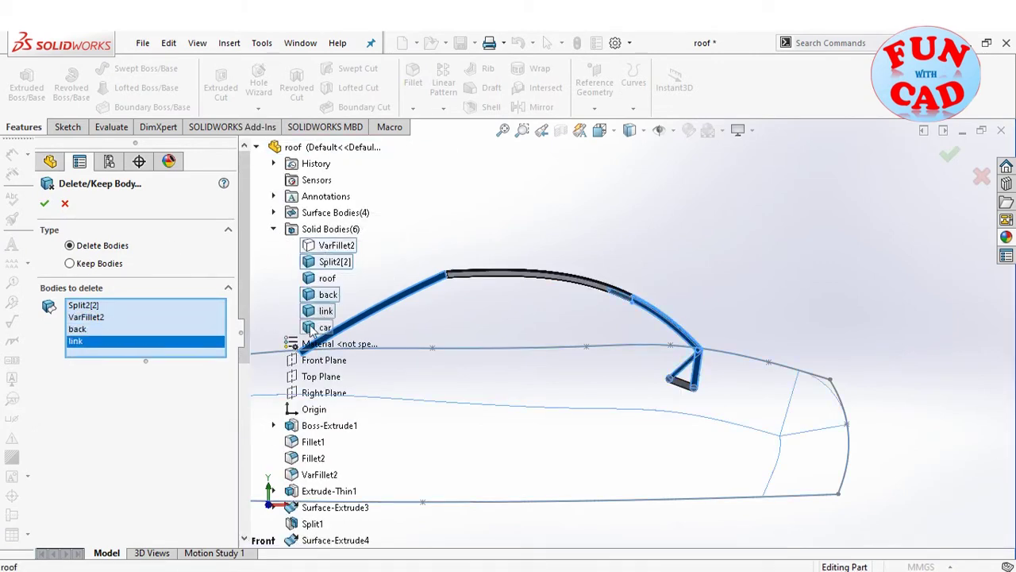
{"action": "left_click", "coordinate": [321, 328]}
{"action": "left_click", "coordinate": [45, 206]}
Hide Sketch1 of the first extrusion, then save and close the roof part
{"action": "left_click", "coordinate": [42, 395]}
{"action": "left_click", "coordinate": [97, 413]}
{"action": "left_click", "coordinate": [131, 387]}
{"action": "scroll", "coordinate": [647, 359], "scroll_direction": "down", "scroll_amount": 4}
{"action": "scroll", "coordinate": [647, 360], "scroll_direction": "up", "scroll_amount": 4}
{"action": "middle_click_drag", "start_coordinate": [647, 360], "coordinate": [684, 397]}
{"action": "left_click", "coordinate": [459, 42]}
{"action": "left_click", "coordinate": [1000, 129]}
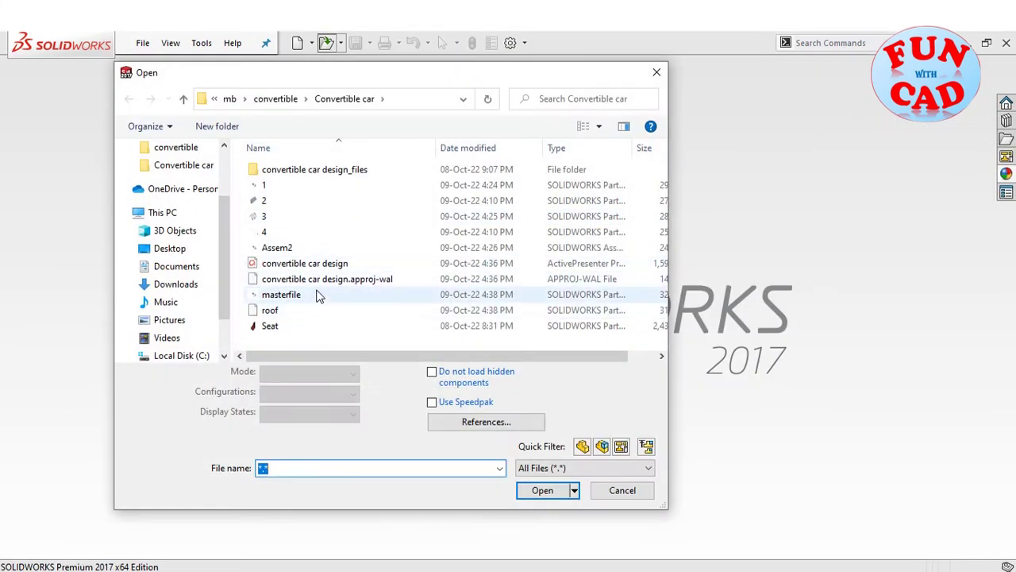
Open the masterfile part again and save it under the new name back
{"action": "left_click", "coordinate": [317, 293]}
{"action": "left_click", "coordinate": [543, 489]}
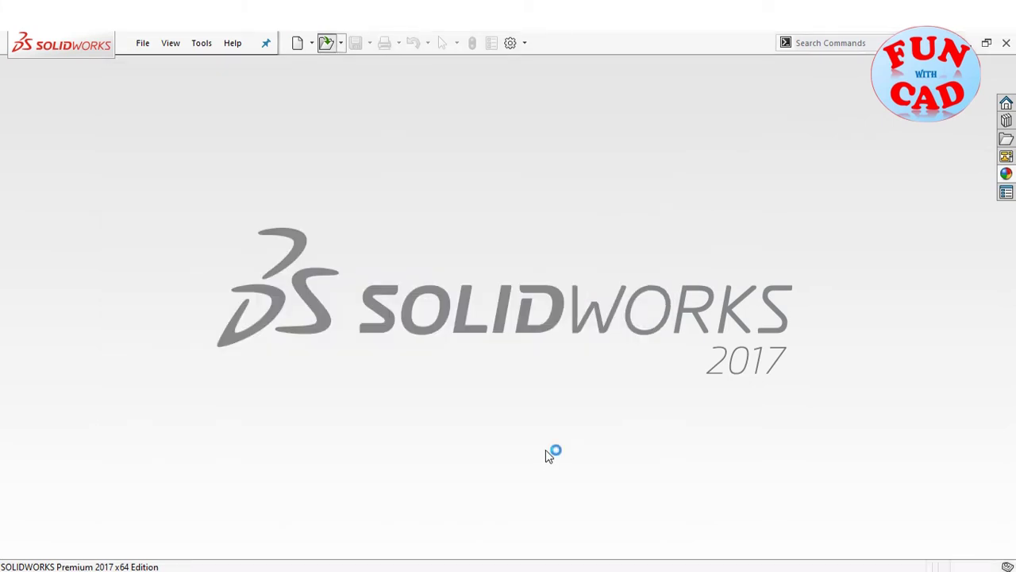
{"action": "left_click", "coordinate": [474, 43]}
{"action": "left_click", "coordinate": [459, 83]}
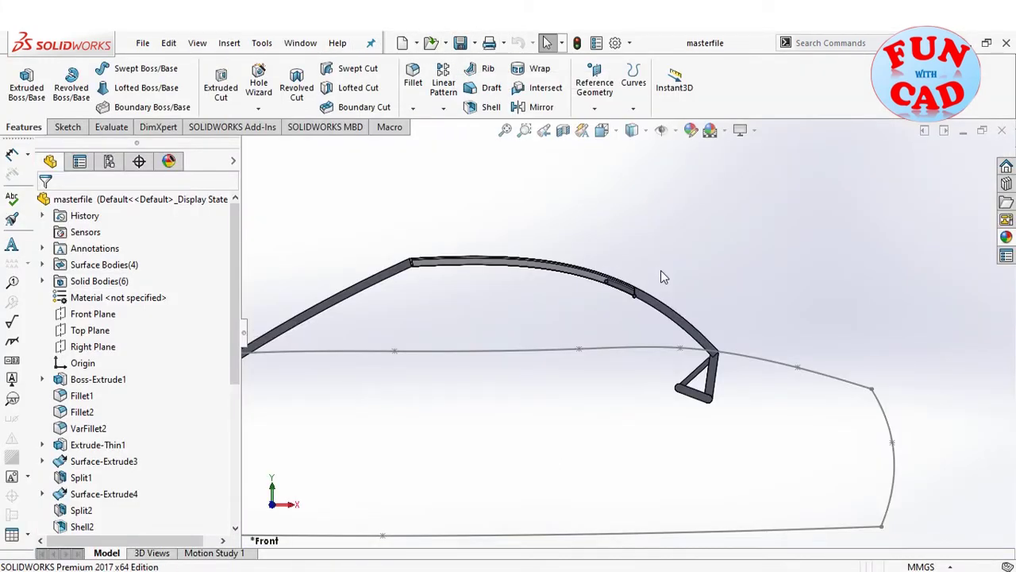
{"action": "left_click", "coordinate": [671, 470]}
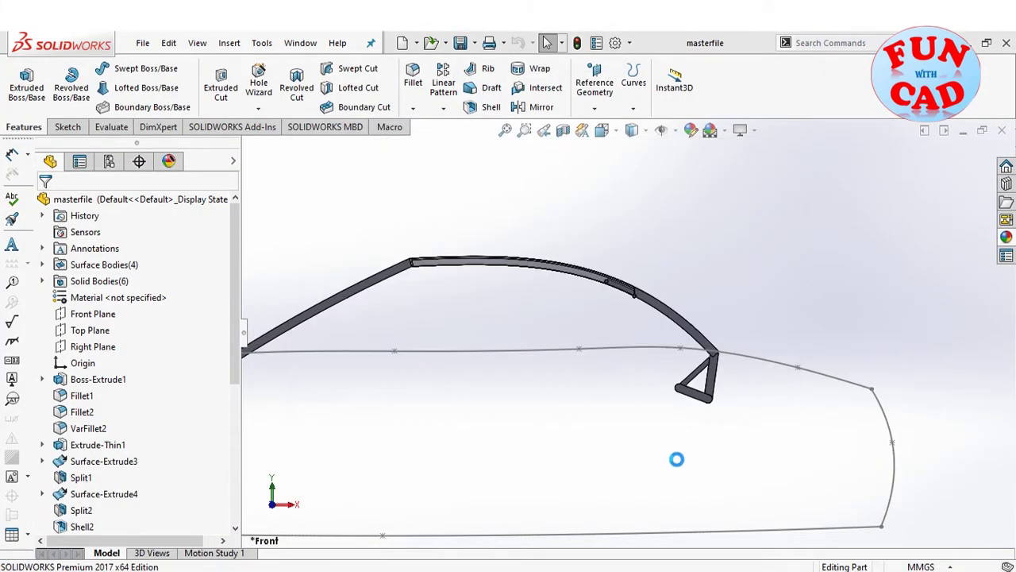
Hide Sketch1 under Boss-Extrude1 in the back part
{"action": "left_click", "coordinate": [43, 380]}
{"action": "left_click", "coordinate": [93, 396]}
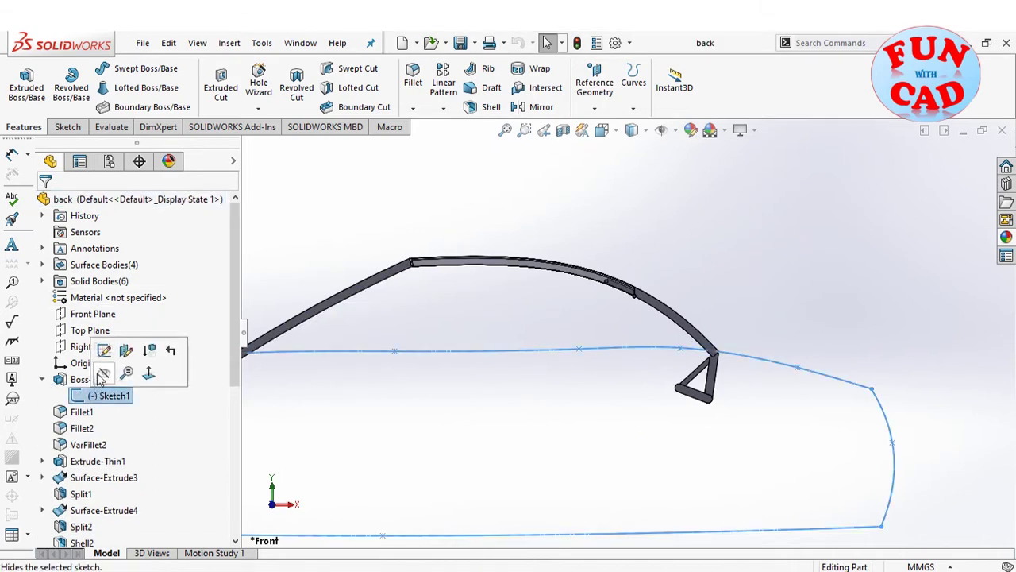
{"action": "left_click", "coordinate": [101, 377]}
Delete every solid body except back and inspect the remaining rear panel
{"action": "left_click", "coordinate": [42, 281]}
{"action": "right_click", "coordinate": [83, 298]}
{"action": "left_click", "coordinate": [140, 379]}
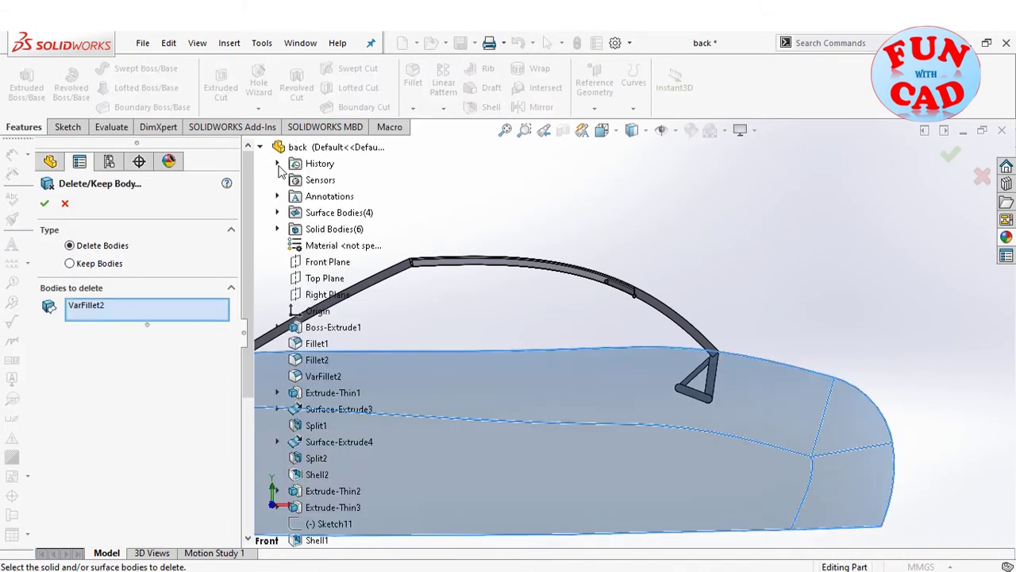
{"action": "left_click", "coordinate": [278, 230]}
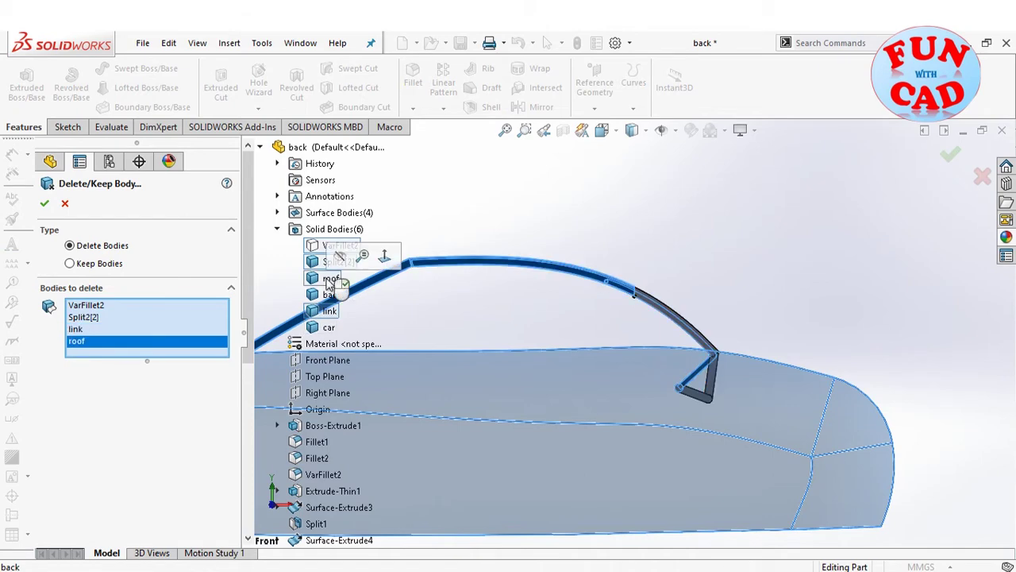
{"action": "scroll", "coordinate": [635, 288], "scroll_direction": "down", "scroll_amount": 3}
{"action": "middle_click_drag", "start_coordinate": [508, 143], "coordinate": [558, 153]}
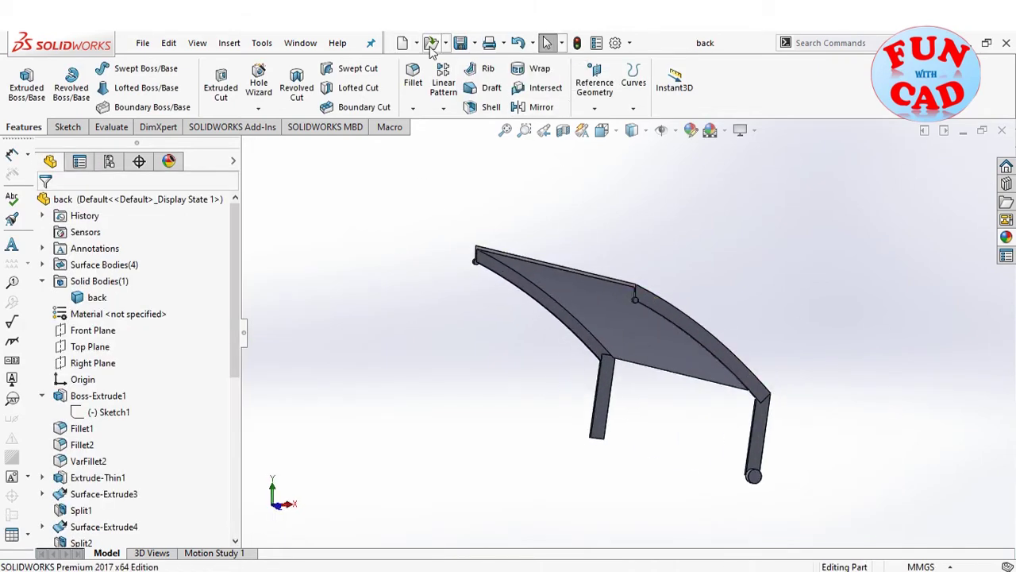
Open the masterfile part again and save it under the new name link
{"action": "left_click", "coordinate": [431, 45]}
{"action": "left_click", "coordinate": [286, 313]}
{"action": "left_click", "coordinate": [540, 463]}
{"action": "left_click", "coordinate": [474, 43]}
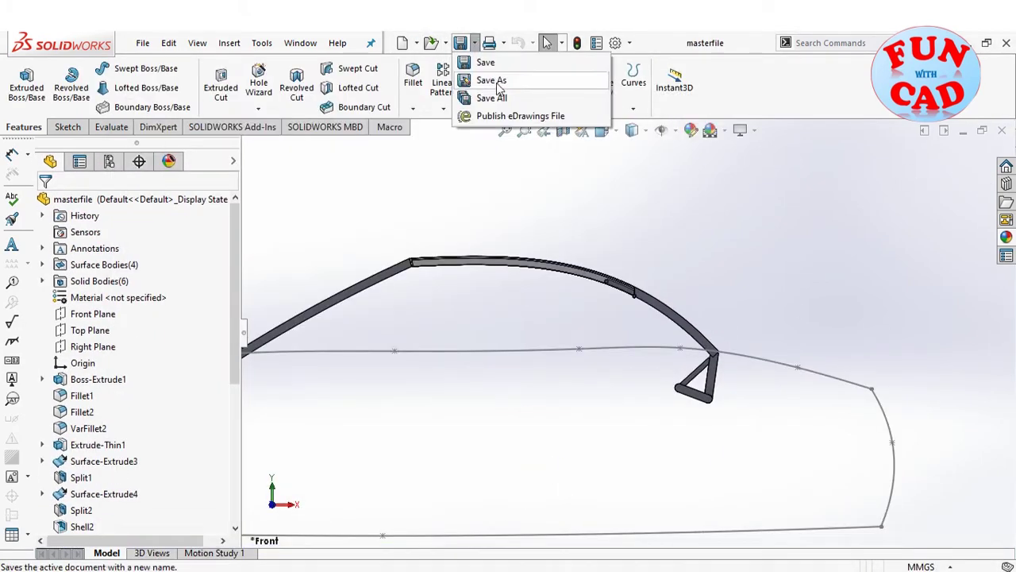
{"action": "left_click", "coordinate": [499, 89]}
{"action": "type", "text": "link"}
{"action": "key", "text": "Return"}
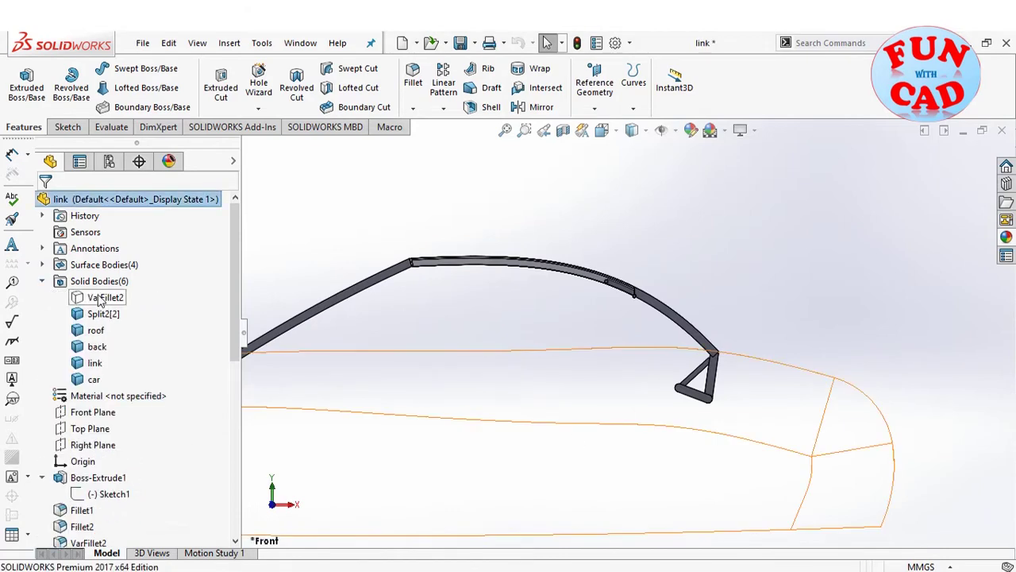
Delete every solid body except link from the link part
{"action": "left_click", "coordinate": [77, 298]}
{"action": "key", "text": "Delete"}
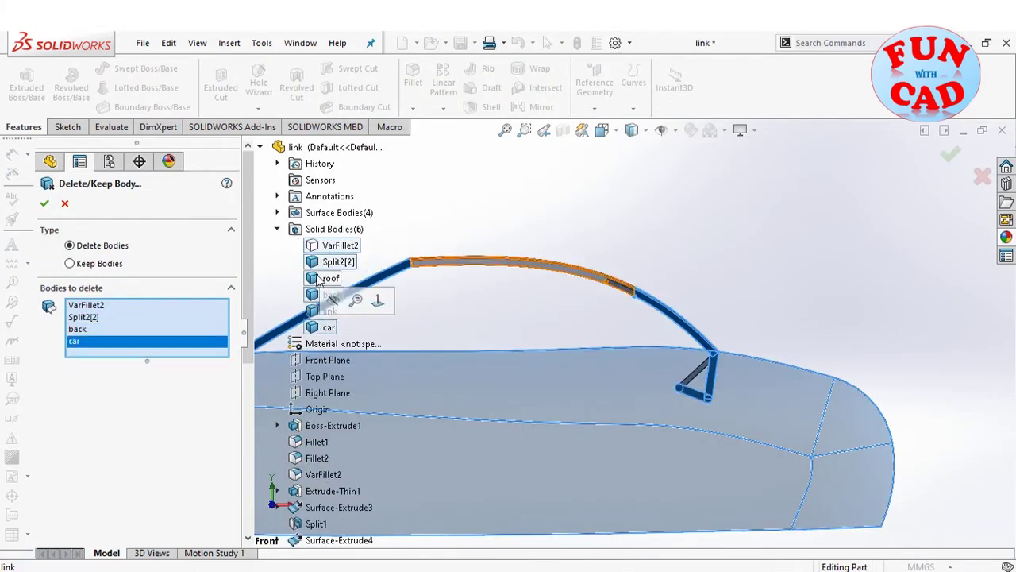
{"action": "left_click", "coordinate": [44, 203]}
Reopen the masterfile part and delete its roof, back and link bodies
{"action": "left_click", "coordinate": [431, 43]}
{"action": "double_click", "coordinate": [254, 261]}
{"action": "right_click", "coordinate": [94, 330]}
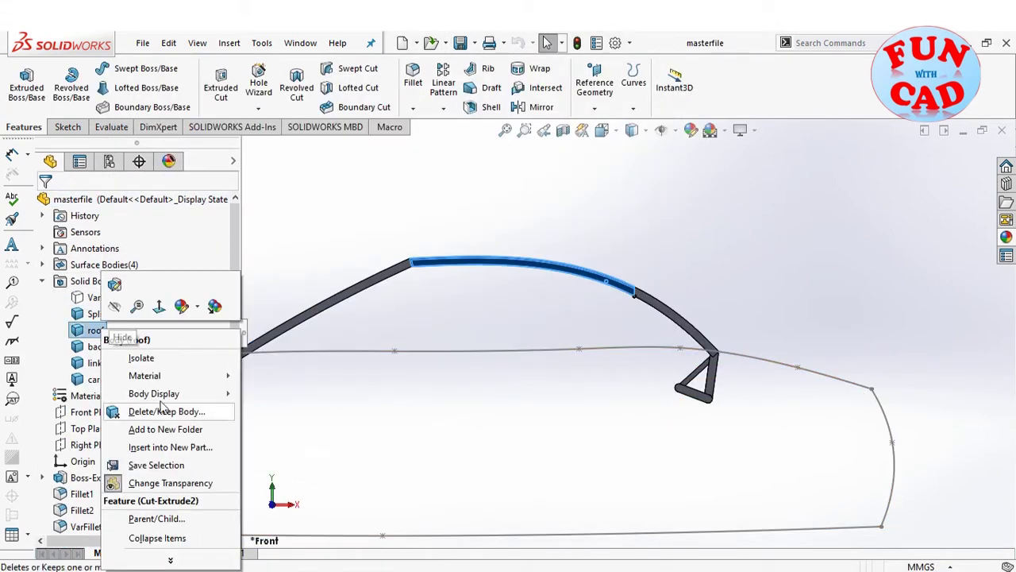
{"action": "left_click", "coordinate": [165, 411]}
{"action": "left_click", "coordinate": [44, 204]}
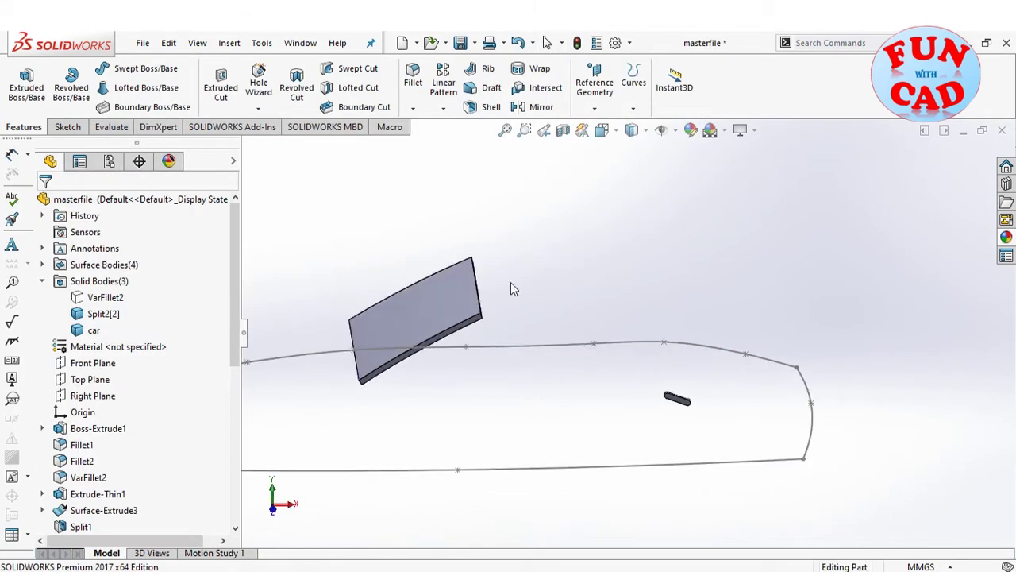
Save the remaining bodies as a part named car and close the link part
{"action": "type", "text": "car"}
{"action": "left_click", "coordinate": [676, 468]}
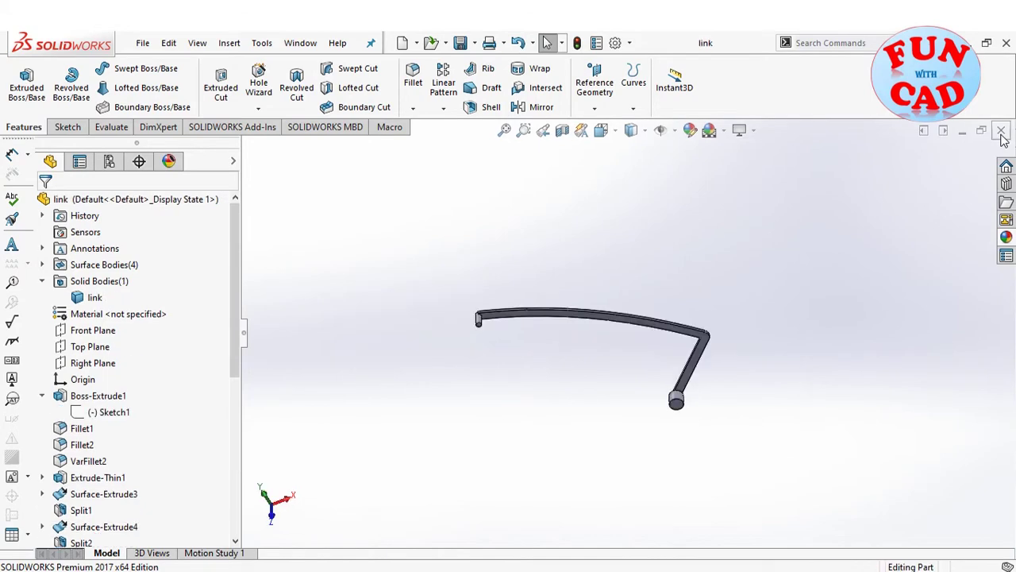
{"action": "left_click", "coordinate": [1001, 131]}
Create a new assembly and insert the car part as its first, fixed component
{"action": "left_click", "coordinate": [296, 43]}
{"action": "left_click", "coordinate": [562, 497]}
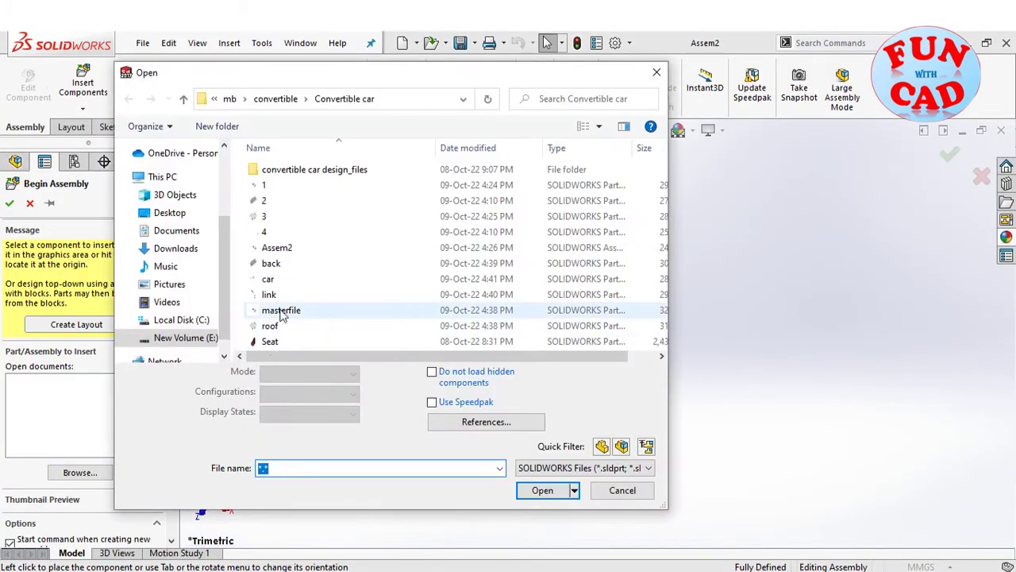
{"action": "left_click", "coordinate": [268, 279]}
{"action": "left_click", "coordinate": [542, 490]}
{"action": "left_click", "coordinate": [558, 367]}
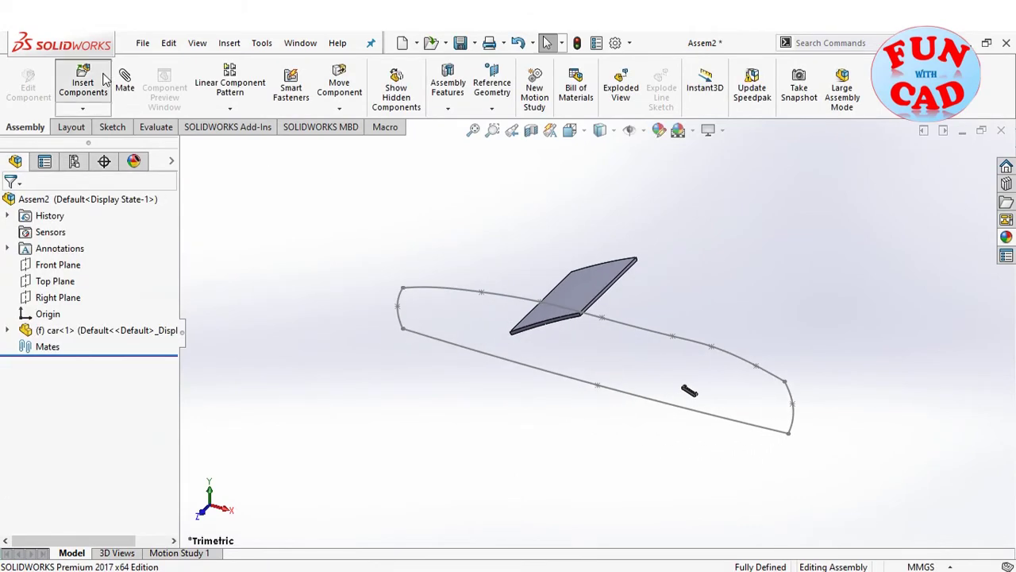
Insert the back, link and roof parts into the assembly and place them around the car
{"action": "left_click", "coordinate": [82, 86]}
{"action": "left_click", "coordinate": [291, 266]}
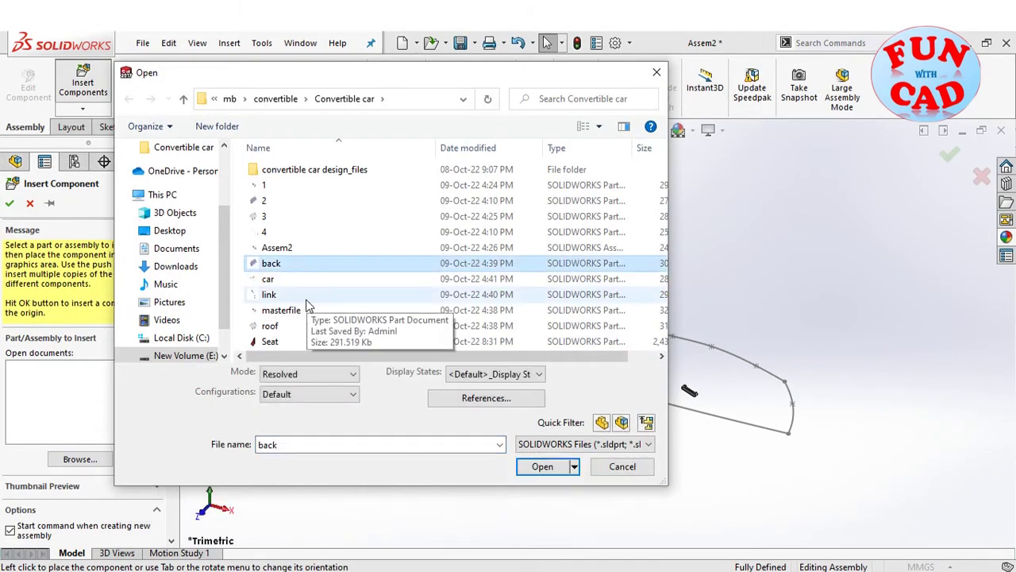
{"action": "left_click", "coordinate": [273, 295], "text": "ctrl"}
{"action": "left_click", "coordinate": [554, 492]}
{"action": "left_click", "coordinate": [731, 319]}
{"action": "left_click", "coordinate": [675, 309]}
{"action": "left_click", "coordinate": [662, 352]}
Mate the link's lower pin to the forward end of the small bracket on the car
{"action": "scroll", "coordinate": [603, 292], "scroll_direction": "down", "scroll_amount": 3}
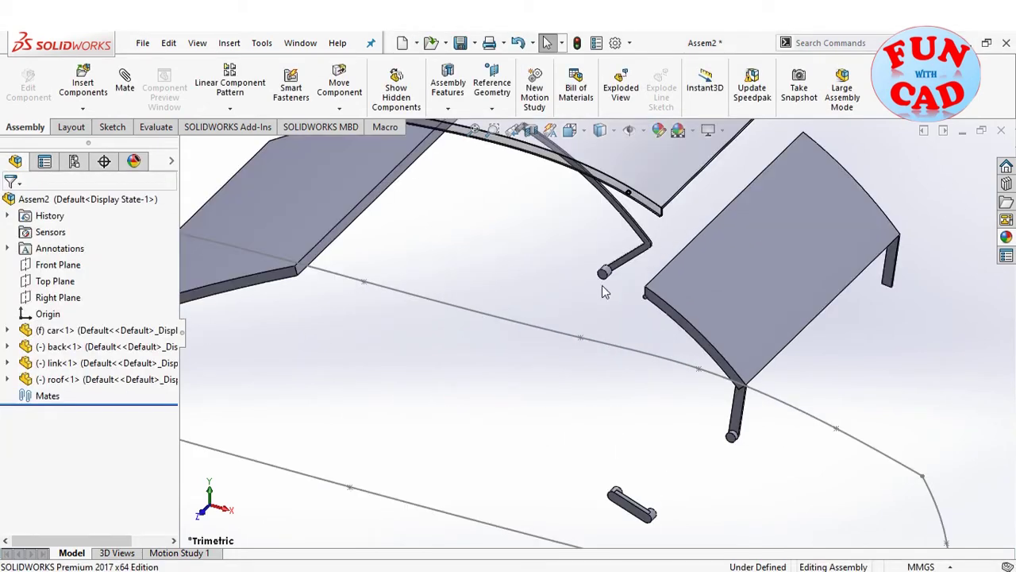
{"action": "scroll", "coordinate": [616, 491], "scroll_direction": "down", "scroll_amount": 4}
{"action": "left_click", "coordinate": [624, 493]}
{"action": "left_click", "coordinate": [9, 204]}
Mate the circular edge of the back part's lower pin to the rear end of the car's bracket
{"action": "left_click", "coordinate": [867, 389]}
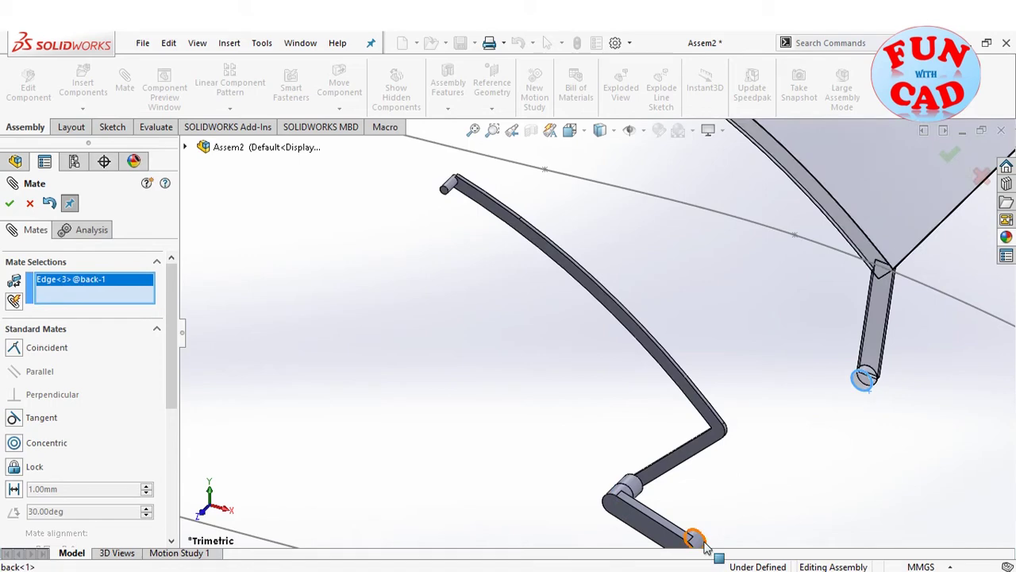
{"action": "left_click", "coordinate": [701, 546]}
{"action": "left_click", "coordinate": [9, 203]}
Mate the circular edge of the link's upper pin to the 4 mm hole in the roof's side
{"action": "scroll", "coordinate": [409, 175], "scroll_direction": "down", "scroll_amount": 3}
{"action": "left_click", "coordinate": [493, 239]}
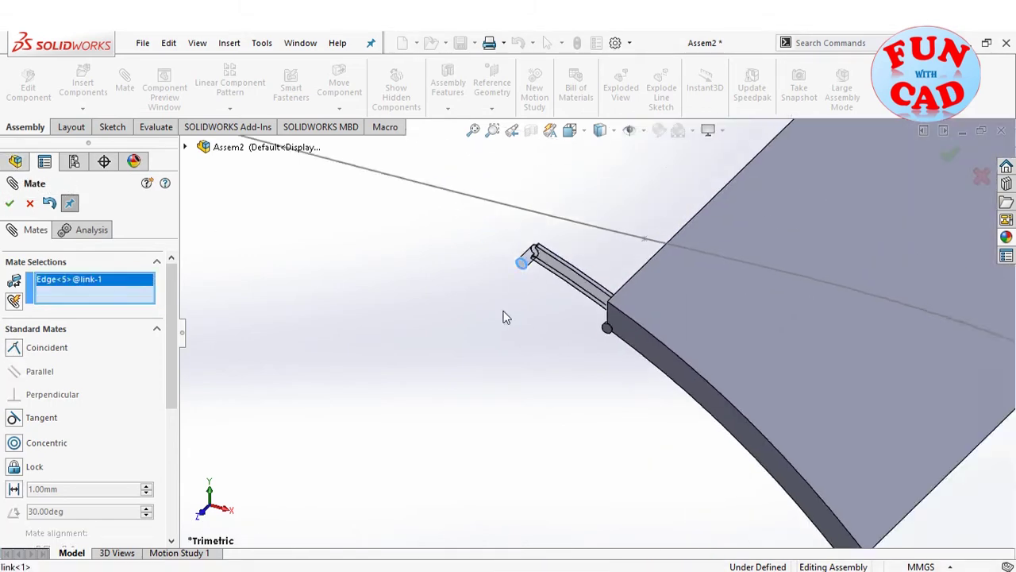
{"action": "scroll", "coordinate": [504, 314], "scroll_direction": "up", "scroll_amount": 5}
{"action": "scroll", "coordinate": [612, 292], "scroll_direction": "down", "scroll_amount": 2}
{"action": "middle_click_drag", "start_coordinate": [588, 325], "coordinate": [548, 319]}
{"action": "scroll", "coordinate": [507, 316], "scroll_direction": "down", "scroll_amount": 6}
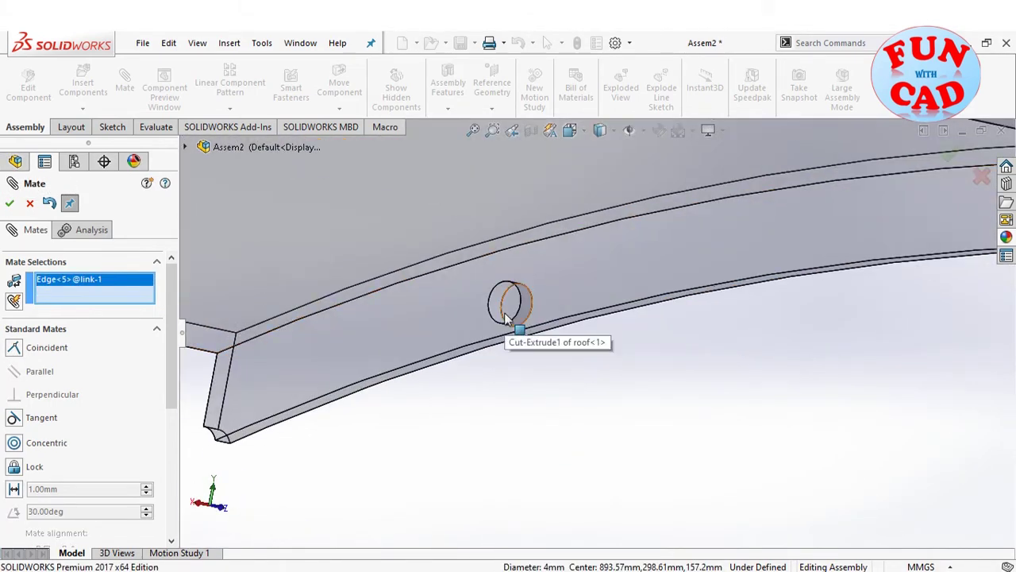
{"action": "left_click", "coordinate": [505, 314]}
{"action": "scroll", "coordinate": [497, 339], "scroll_direction": "up", "scroll_amount": 8}
{"action": "middle_click_drag", "start_coordinate": [627, 385], "coordinate": [545, 381]}
{"action": "left_click", "coordinate": [9, 203]}
Mate the rear corner of the roof to the back part's upper pin and finish mating
{"action": "scroll", "coordinate": [699, 429], "scroll_direction": "down", "scroll_amount": 6}
{"action": "scroll", "coordinate": [611, 392], "scroll_direction": "down", "scroll_amount": 6}
{"action": "left_click", "coordinate": [551, 407]}
{"action": "left_click", "coordinate": [545, 381]}
{"action": "key", "text": "Return"}
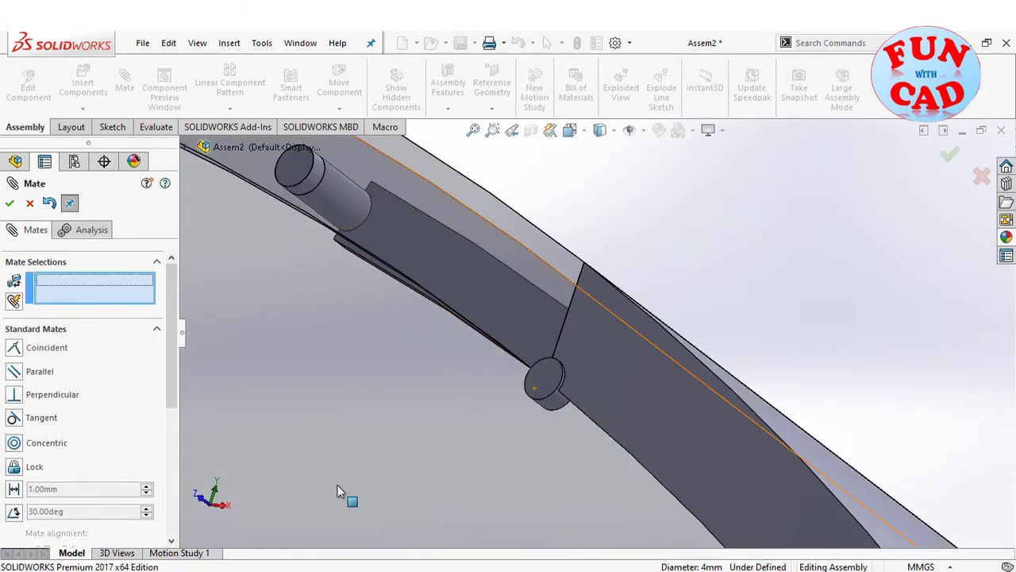
{"action": "scroll", "coordinate": [587, 369], "scroll_direction": "up", "scroll_amount": 8}
{"action": "left_click", "coordinate": [949, 158]}
Test the linkage in the front view by swinging the rear panel down and raising it again
{"action": "scroll", "coordinate": [420, 408], "scroll_direction": "up", "scroll_amount": 5}
{"action": "key", "text": "ctrl+1"}
{"action": "left_click", "coordinate": [472, 137]}
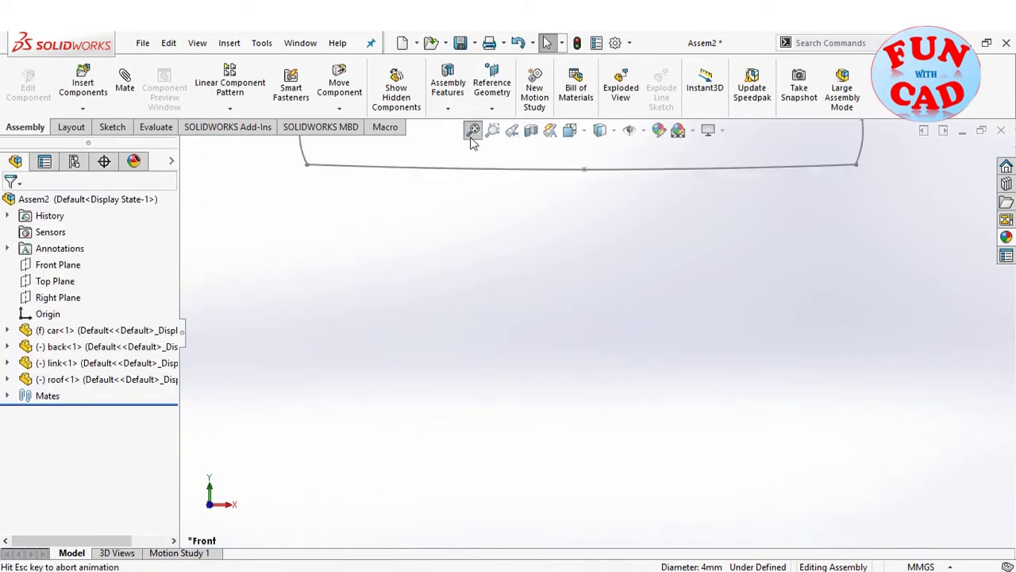
{"action": "scroll", "coordinate": [611, 353], "scroll_direction": "down", "scroll_amount": 5}
{"action": "left_click", "coordinate": [681, 389]}
{"action": "left_click_drag", "start_coordinate": [681, 389], "coordinate": [802, 555]}
{"action": "left_click_drag", "start_coordinate": [919, 405], "coordinate": [659, 367]}
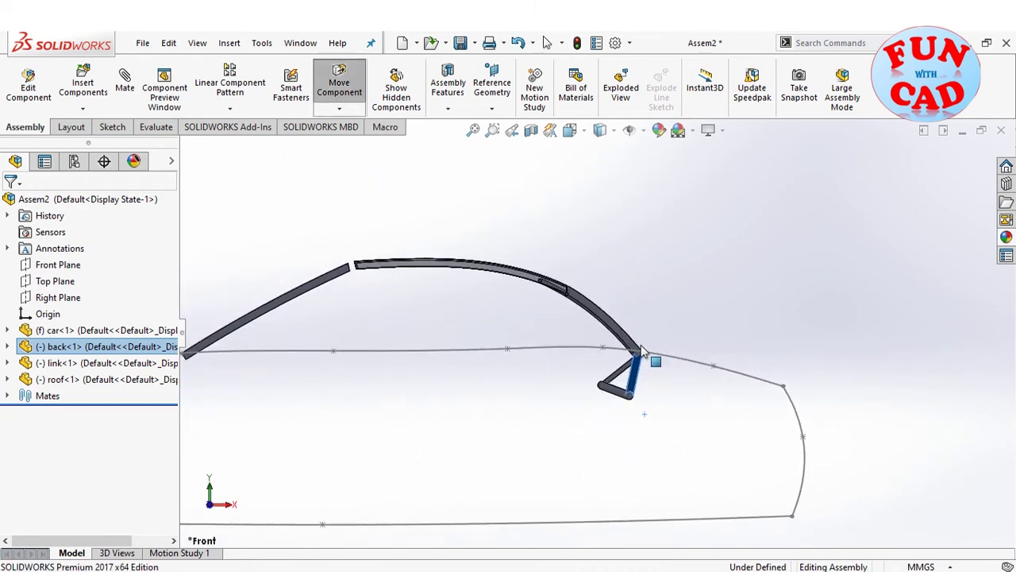
Fold the linkage partway and check how the back and link arms move around the bracket
{"action": "middle_click_drag", "start_coordinate": [744, 447], "coordinate": [556, 405]}
{"action": "scroll", "coordinate": [463, 411], "scroll_direction": "down", "scroll_amount": 4}
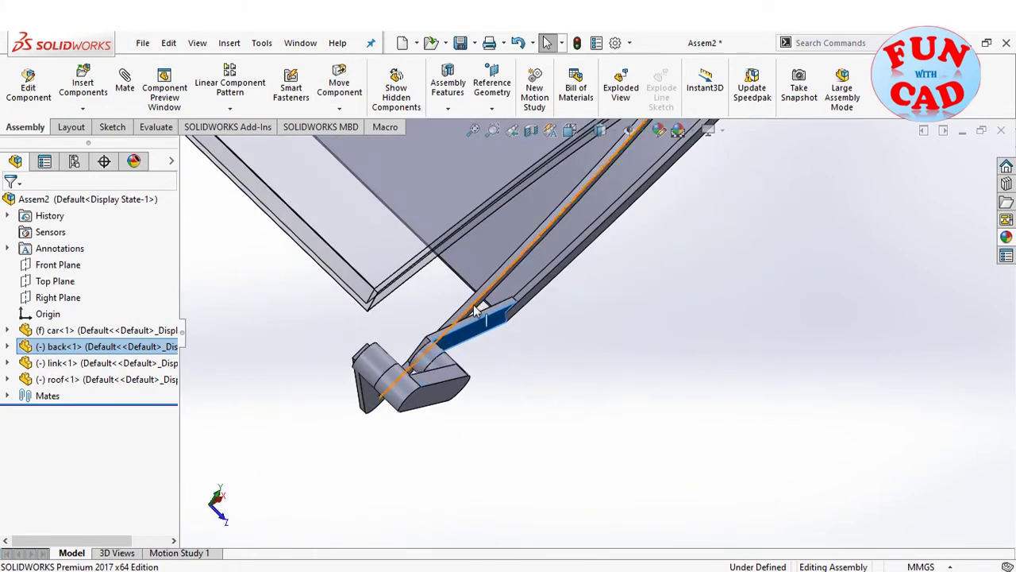
{"action": "left_click_drag", "start_coordinate": [476, 303], "coordinate": [462, 280]}
{"action": "left_click_drag", "start_coordinate": [492, 327], "coordinate": [559, 384]}
{"action": "left_click", "coordinate": [221, 517]}
{"action": "scroll", "coordinate": [676, 319], "scroll_direction": "up", "scroll_amount": 6}
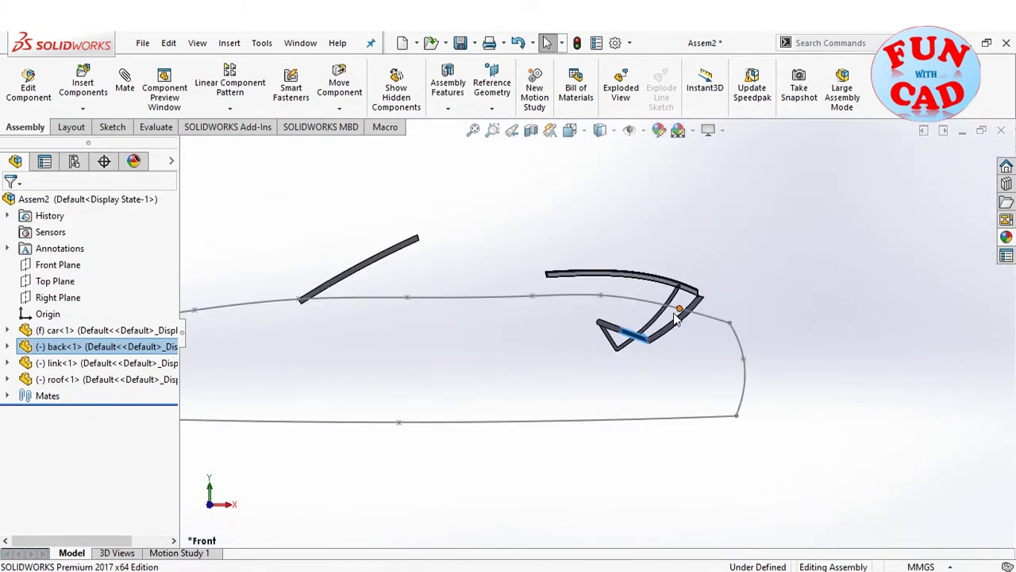
Show the hidden VarFillet2 solid body of the car component in the assembly
{"action": "left_click", "coordinate": [8, 330]}
{"action": "right_click", "coordinate": [72, 397]}
{"action": "left_click", "coordinate": [247, 186]}
{"action": "left_click", "coordinate": [24, 297]}
{"action": "left_click", "coordinate": [79, 314]}
{"action": "left_click", "coordinate": [93, 297]}
{"action": "left_click", "coordinate": [556, 242]}
Lower the roof linkage into the rear of the car body in the front view
{"action": "scroll", "coordinate": [738, 244], "scroll_direction": "down", "scroll_amount": 1}
{"action": "middle_click_drag", "start_coordinate": [722, 313], "coordinate": [711, 328]}
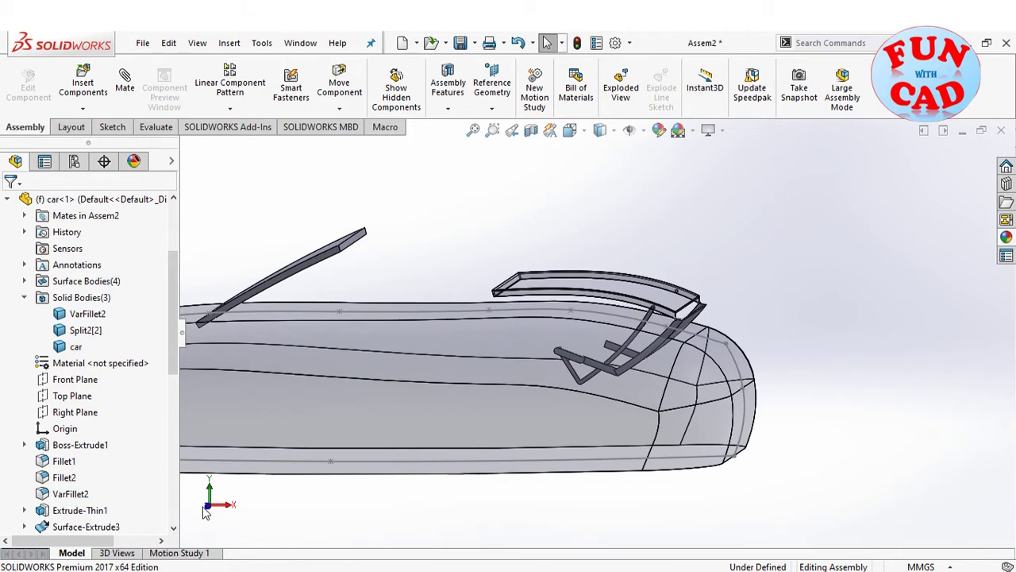
{"action": "left_click", "coordinate": [208, 505]}
{"action": "scroll", "coordinate": [607, 281], "scroll_direction": "down", "scroll_amount": 3}
{"action": "left_click_drag", "start_coordinate": [607, 282], "coordinate": [646, 372]}
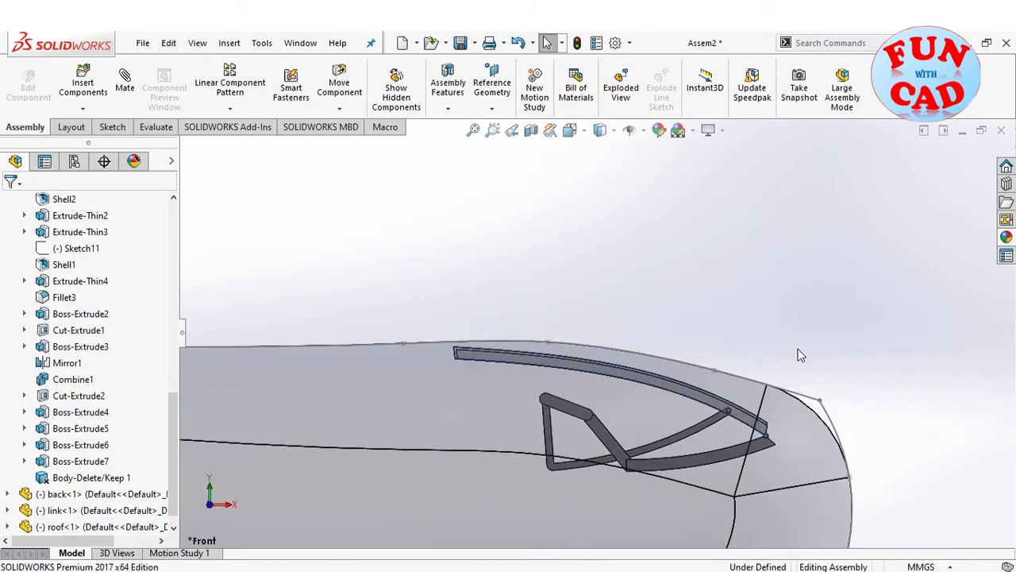
Examine the folded roof against the car body from several angles and repeat the folding motion from the front
{"action": "scroll", "coordinate": [793, 362], "scroll_direction": "up", "scroll_amount": 4}
{"action": "left_click", "coordinate": [224, 505]}
{"action": "scroll", "coordinate": [536, 309], "scroll_direction": "down", "scroll_amount": 1}
{"action": "scroll", "coordinate": [392, 399], "scroll_direction": "up", "scroll_amount": 1}
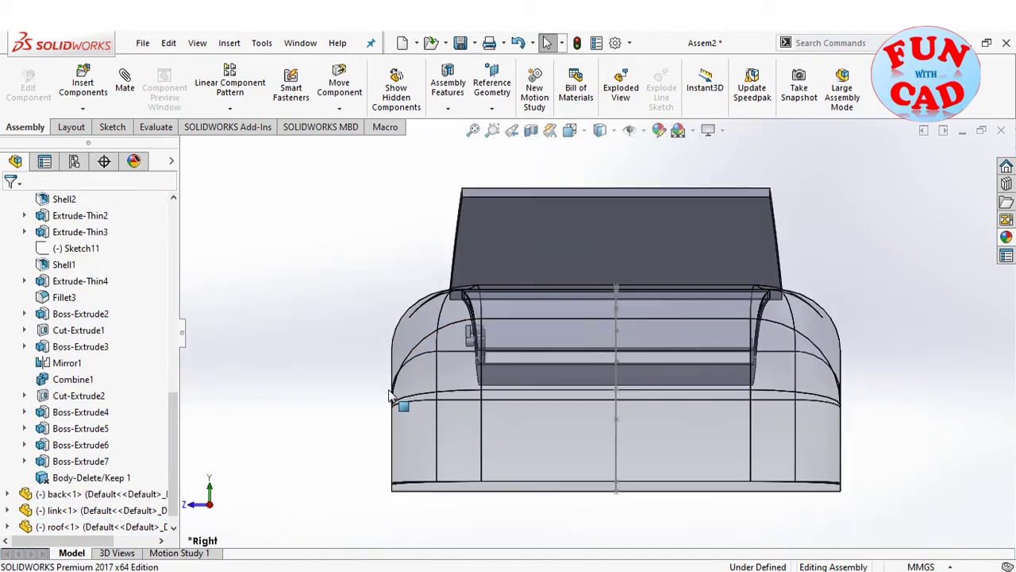
{"action": "middle_click_drag", "start_coordinate": [314, 294], "coordinate": [732, 252]}
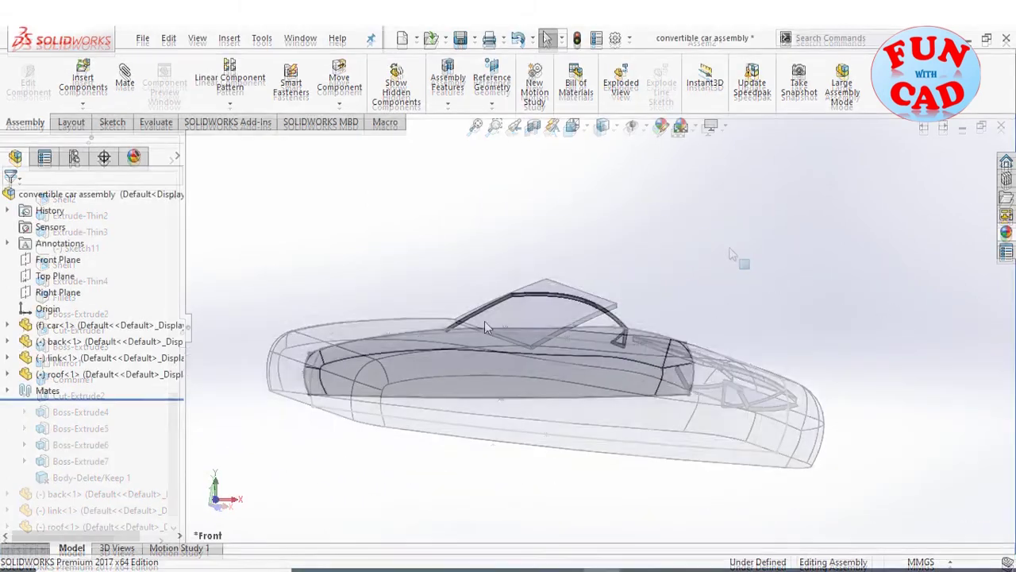
{"action": "scroll", "coordinate": [635, 312], "scroll_direction": "down", "scroll_amount": 3}
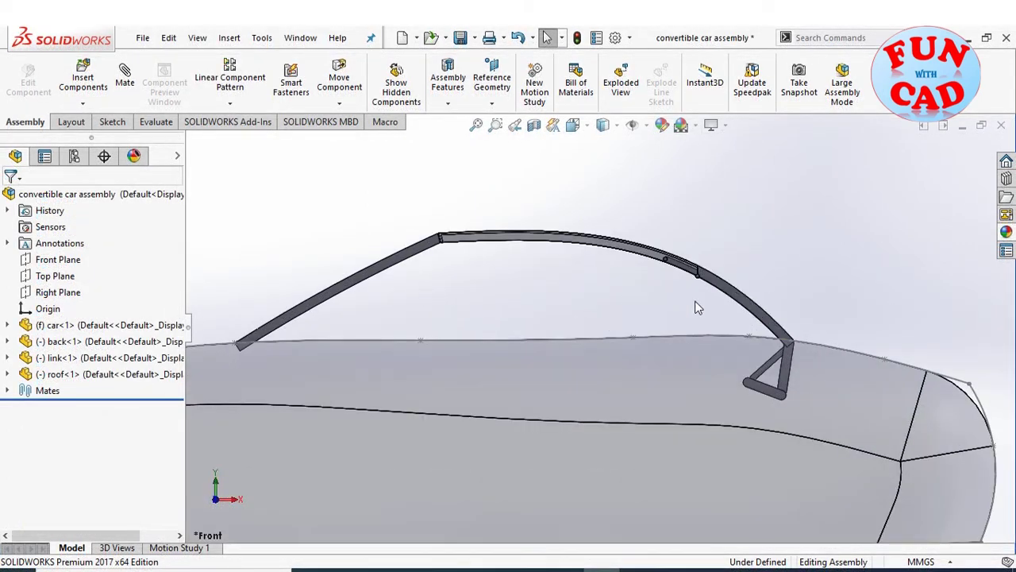
{"action": "left_click_drag", "start_coordinate": [721, 284], "coordinate": [884, 392]}
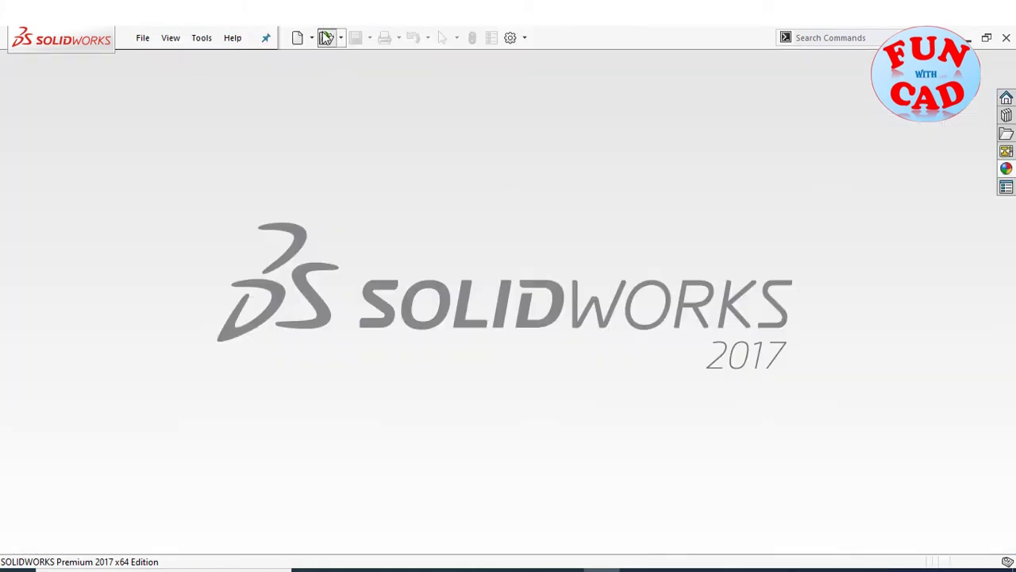
Open the car part and show its hidden VarFillet2 solid body
{"action": "left_click", "coordinate": [326, 37]}
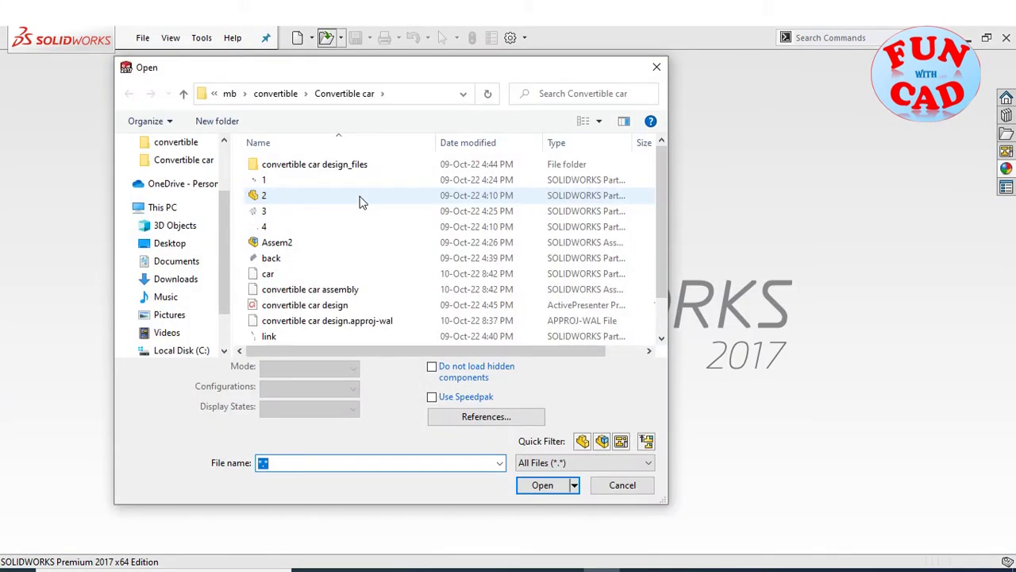
{"action": "left_click", "coordinate": [268, 274]}
{"action": "left_click", "coordinate": [543, 461]}
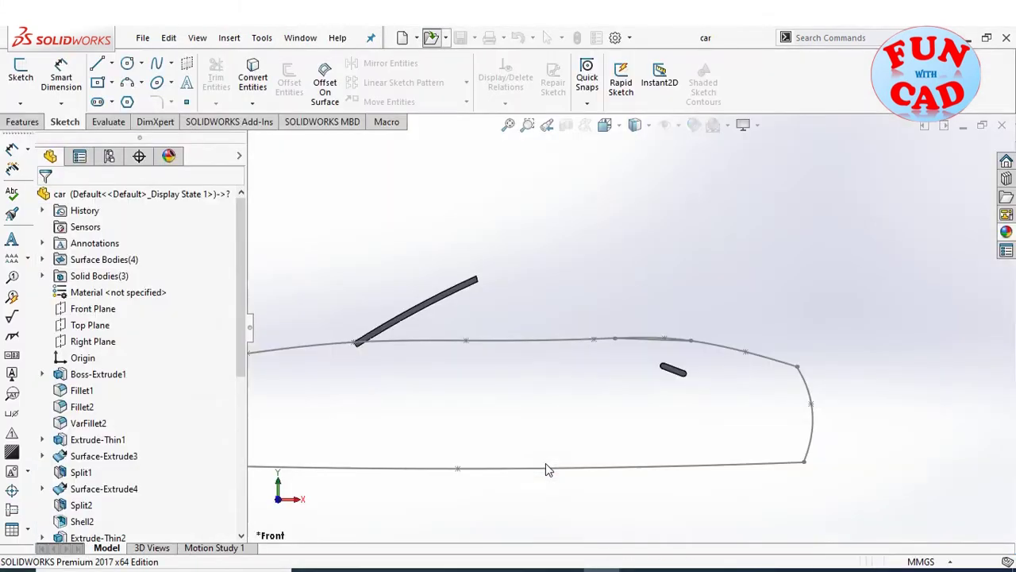
{"action": "left_click", "coordinate": [42, 275]}
{"action": "left_click", "coordinate": [103, 292]}
{"action": "left_click", "coordinate": [108, 270]}
{"action": "left_click", "coordinate": [585, 221]}
{"action": "scroll", "coordinate": [647, 302], "scroll_direction": "down", "scroll_amount": 2}
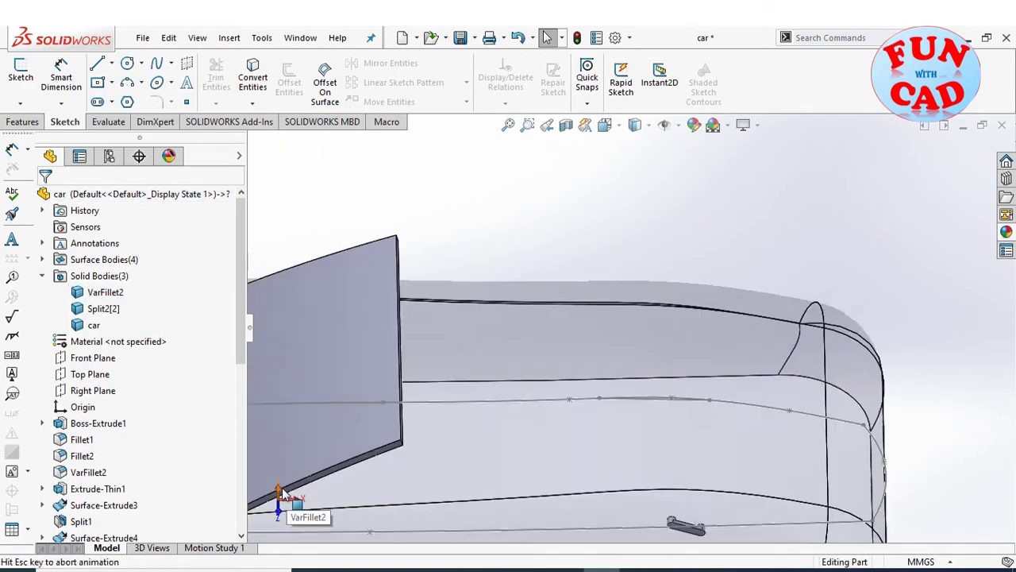
Start a sketch on the Top Plane and convert the lower front edge of the windshield
{"action": "scroll", "coordinate": [616, 347], "scroll_direction": "up", "scroll_amount": 1}
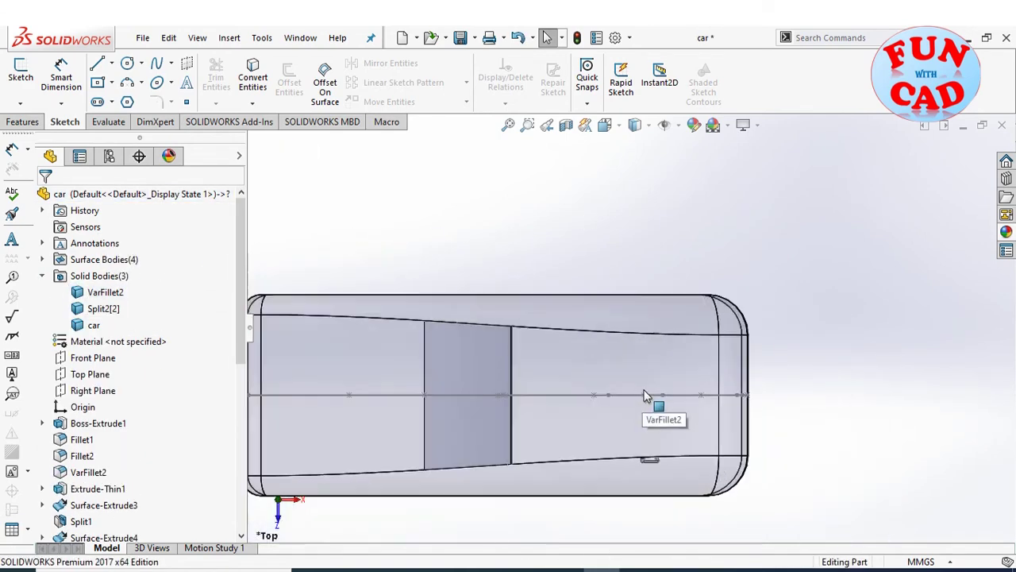
{"action": "scroll", "coordinate": [647, 387], "scroll_direction": "down", "scroll_amount": 1}
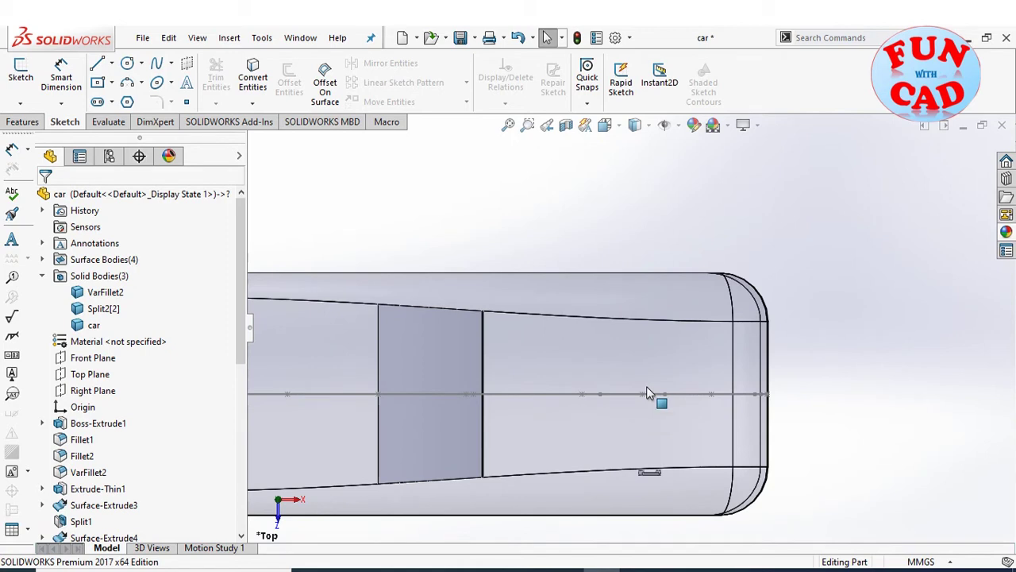
{"action": "scroll", "coordinate": [618, 310], "scroll_direction": "up", "scroll_amount": 1}
{"action": "scroll", "coordinate": [506, 323], "scroll_direction": "up", "scroll_amount": 1}
{"action": "scroll", "coordinate": [522, 385], "scroll_direction": "down", "scroll_amount": 1}
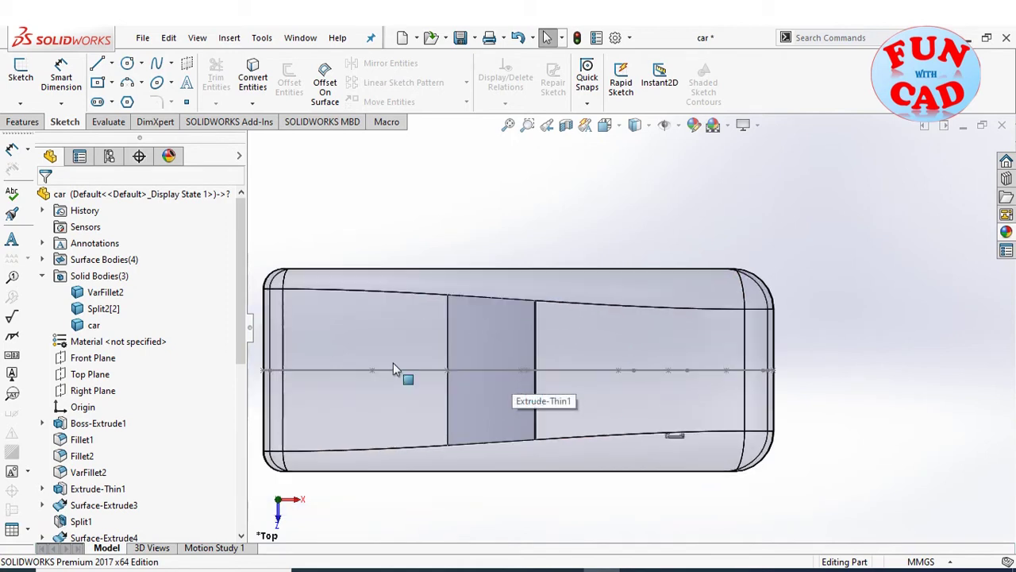
{"action": "scroll", "coordinate": [520, 385], "scroll_direction": "down", "scroll_amount": 1}
{"action": "scroll", "coordinate": [111, 244], "scroll_direction": "down", "scroll_amount": 3}
{"action": "left_click", "coordinate": [106, 244]}
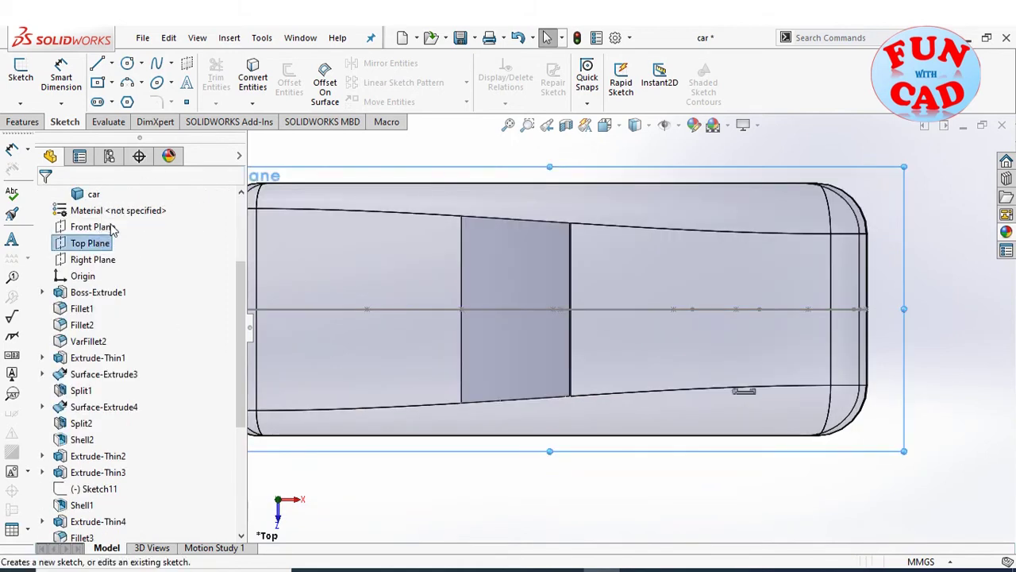
{"action": "left_click", "coordinate": [115, 213]}
{"action": "left_click", "coordinate": [253, 80]}
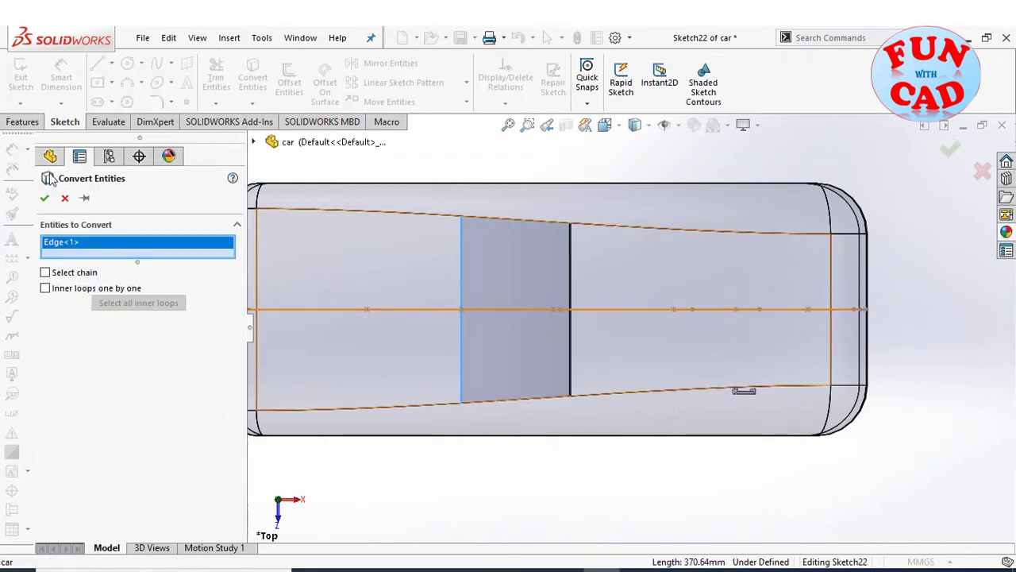
{"action": "left_click", "coordinate": [44, 198]}
Draw connected lines from the converted edge to close a rectangle over the cabin area, and exit the sketch
{"action": "left_click", "coordinate": [97, 63]}
{"action": "left_click", "coordinate": [461, 216]}
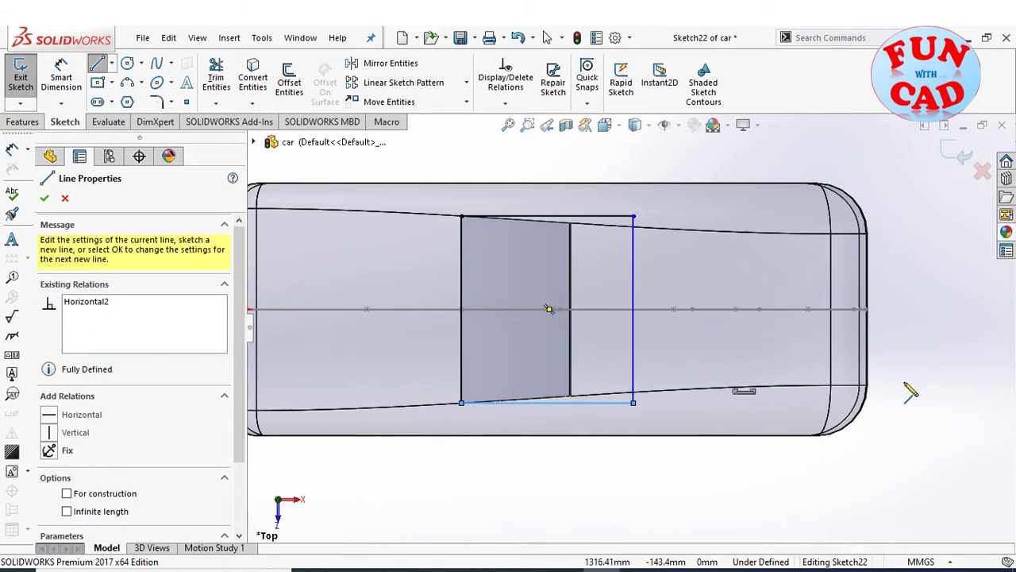
{"action": "left_click", "coordinate": [20, 77]}
Cut the rectangle upward Through All, limiting the feature scope to the main car body
{"action": "left_click", "coordinate": [24, 122]}
{"action": "left_click", "coordinate": [219, 88]}
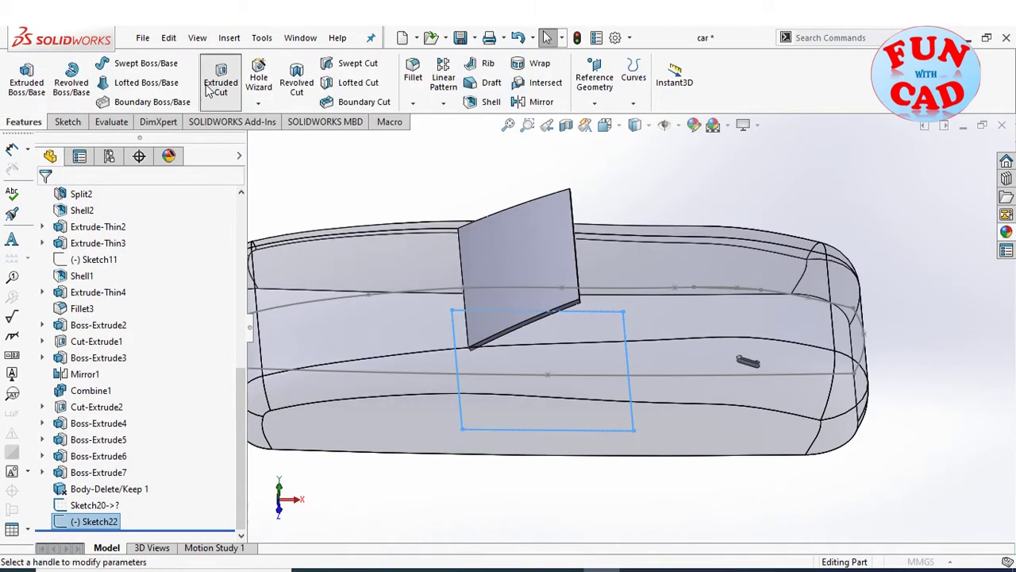
{"action": "left_click", "coordinate": [278, 512]}
{"action": "left_click", "coordinate": [49, 287]}
{"action": "left_click", "coordinate": [105, 289]}
{"action": "left_click", "coordinate": [115, 311]}
{"action": "scroll", "coordinate": [554, 214], "scroll_direction": "down", "scroll_amount": 2}
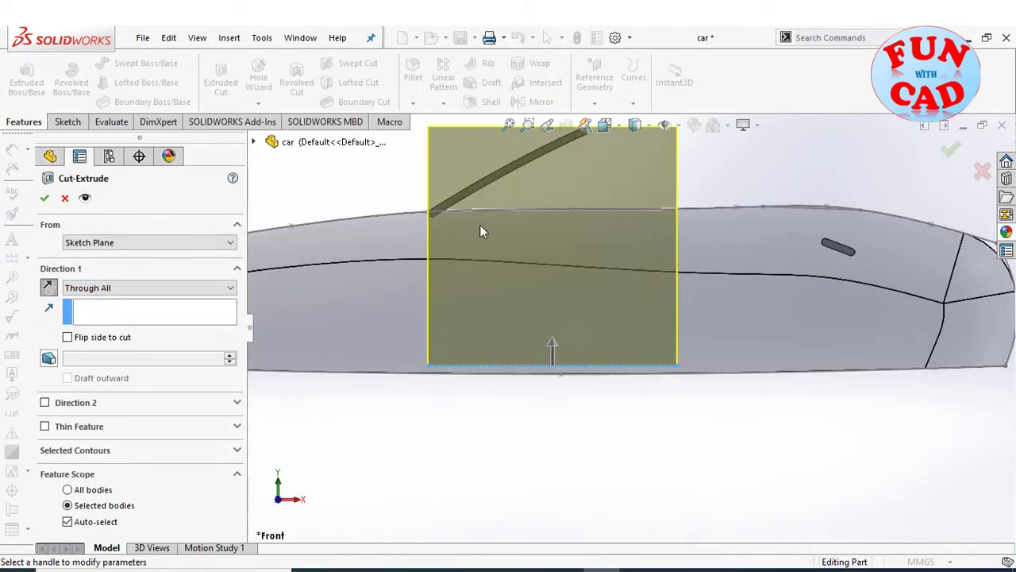
{"action": "left_click", "coordinate": [97, 521]}
{"action": "left_click", "coordinate": [334, 318]}
{"action": "left_click", "coordinate": [44, 197]}
Shell the car body to a 10 mm thickness, removing the rear wall face of the cabin cut
{"action": "middle_click_drag", "start_coordinate": [473, 336], "coordinate": [699, 366]}
{"action": "scroll", "coordinate": [699, 367], "scroll_direction": "up", "scroll_amount": 1}
{"action": "left_click", "coordinate": [483, 104]}
{"action": "left_click", "coordinate": [671, 271]}
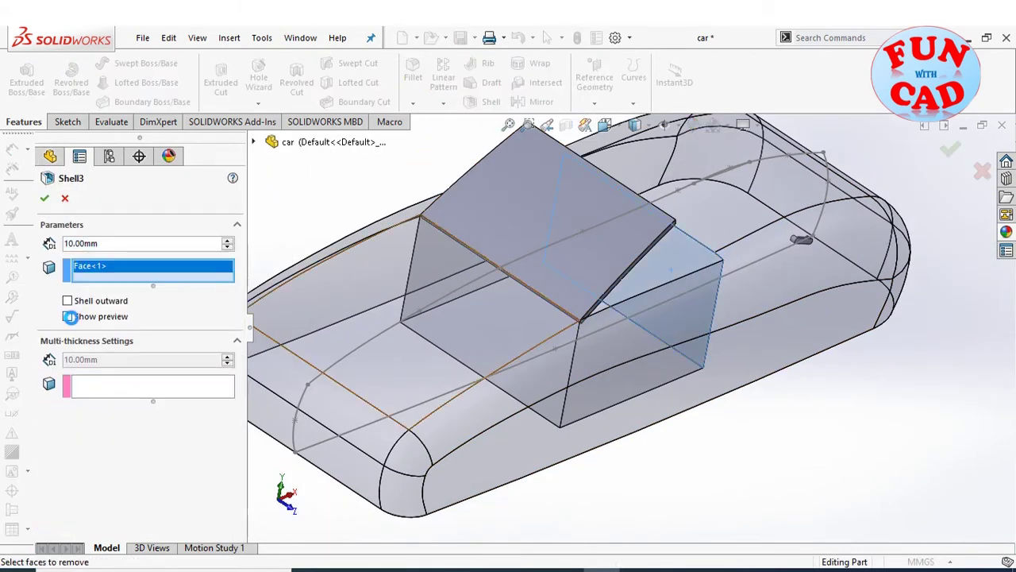
{"action": "left_click", "coordinate": [68, 316]}
{"action": "left_click", "coordinate": [282, 483]}
{"action": "scroll", "coordinate": [544, 469], "scroll_direction": "down", "scroll_amount": 2}
{"action": "left_click", "coordinate": [44, 197]}
Inspect the shelled car body from several angles and turn off its transparency
{"action": "scroll", "coordinate": [573, 430], "scroll_direction": "up", "scroll_amount": 4}
{"action": "left_click", "coordinate": [279, 518]}
{"action": "scroll", "coordinate": [468, 278], "scroll_direction": "down", "scroll_amount": 2}
{"action": "middle_click_drag", "start_coordinate": [466, 266], "coordinate": [470, 452]}
{"action": "scroll", "coordinate": [470, 451], "scroll_direction": "down", "scroll_amount": 4}
{"action": "scroll", "coordinate": [470, 451], "scroll_direction": "up", "scroll_amount": 6}
{"action": "middle_click_drag", "start_coordinate": [688, 333], "coordinate": [698, 363]}
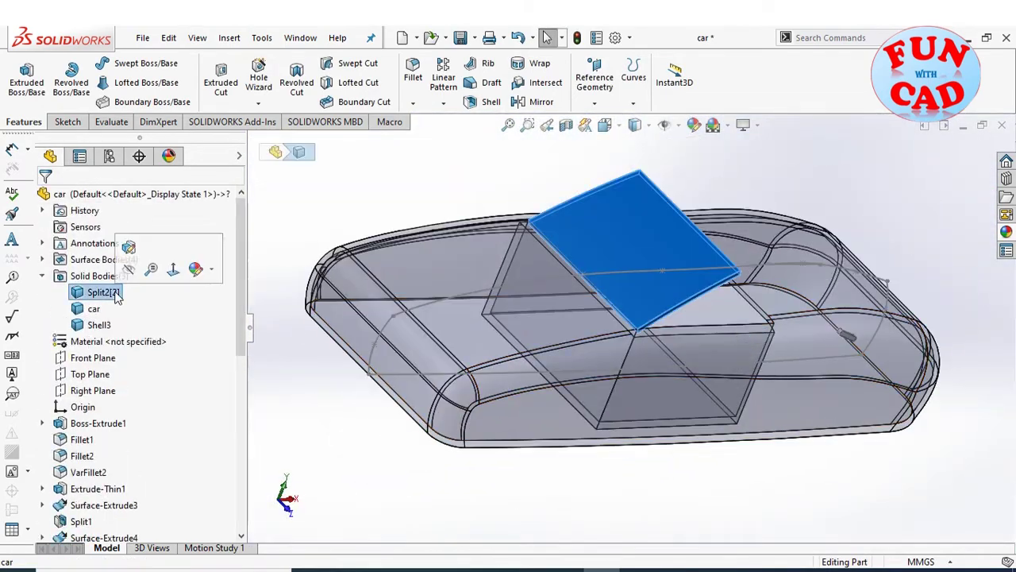
{"action": "right_click", "coordinate": [100, 290]}
{"action": "left_click", "coordinate": [159, 442]}
Section the car along the Front Plane in the front view to examine the shelled interior
{"action": "key", "text": "ctrl+1"}
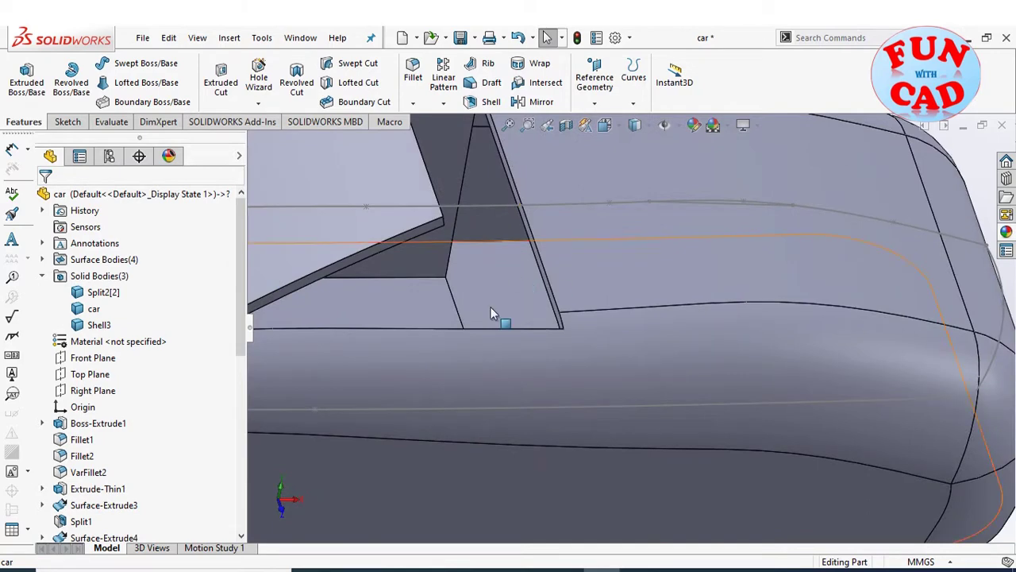
{"action": "left_click", "coordinate": [565, 125]}
{"action": "scroll", "coordinate": [611, 431], "scroll_direction": "down", "scroll_amount": 3}
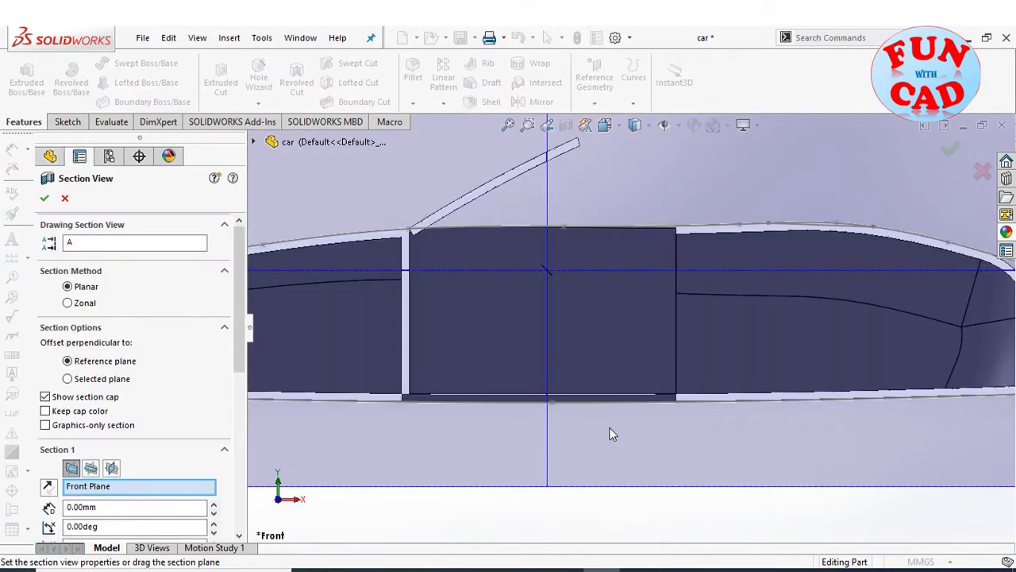